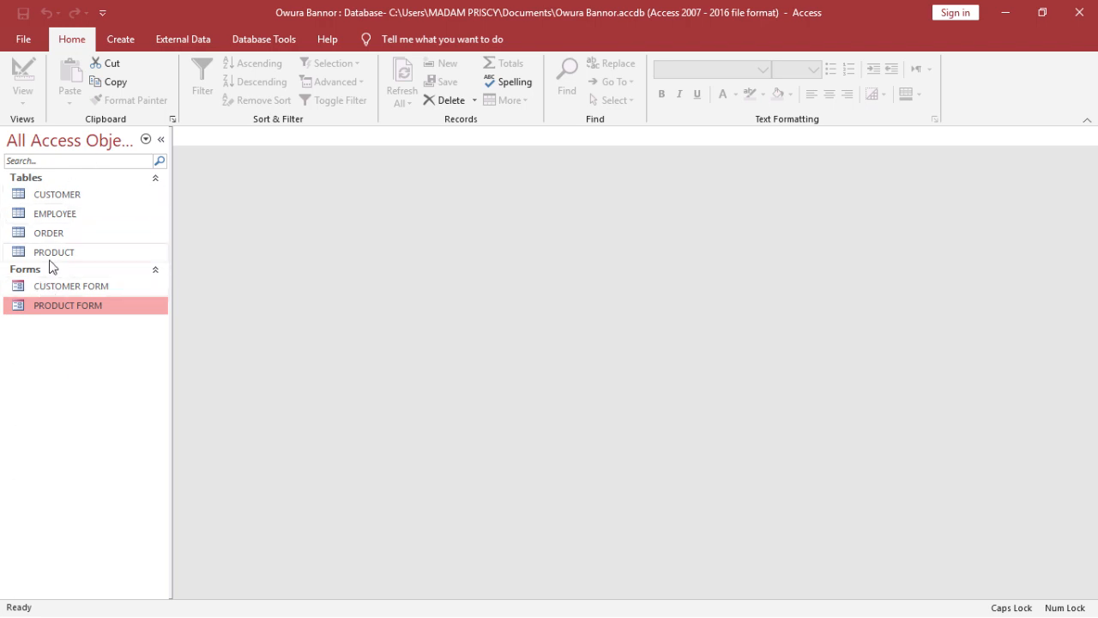
- Open the CUSTOMER table to review its records and fields, and close it again
double_click(89, 192)
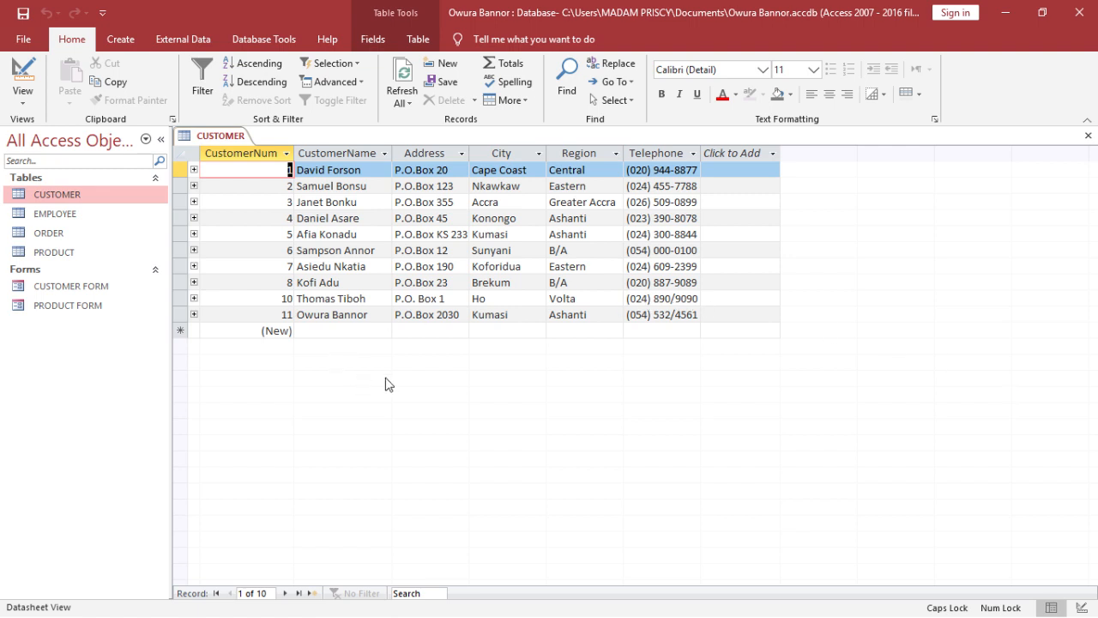
left_click(1088, 136)
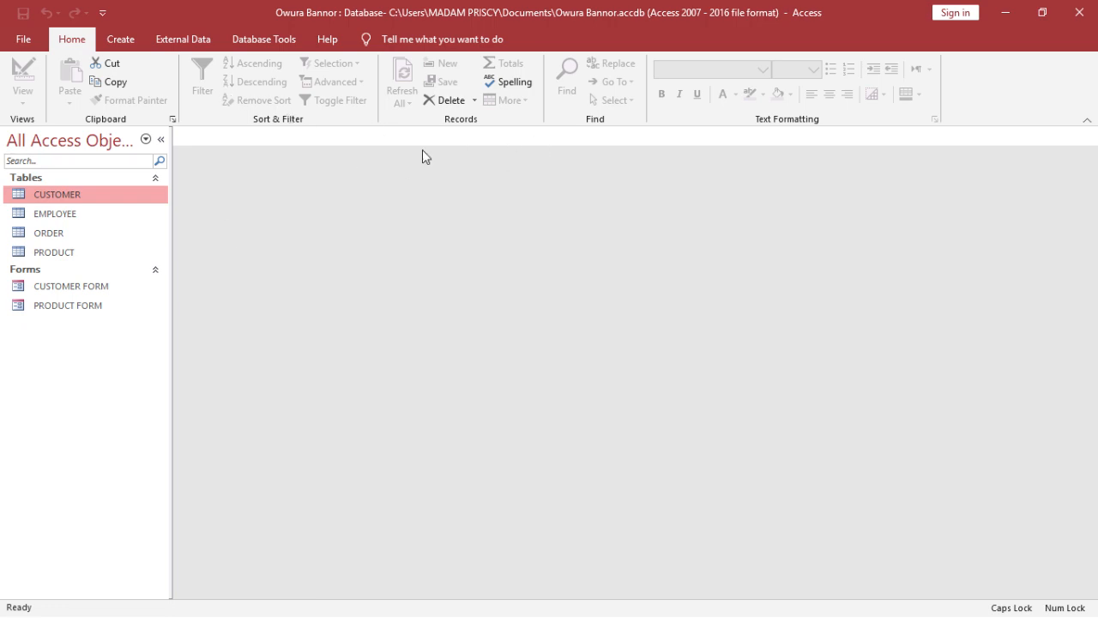
- Create a new query in Design view and add the CUSTOMER table as its source
left_click(127, 43)
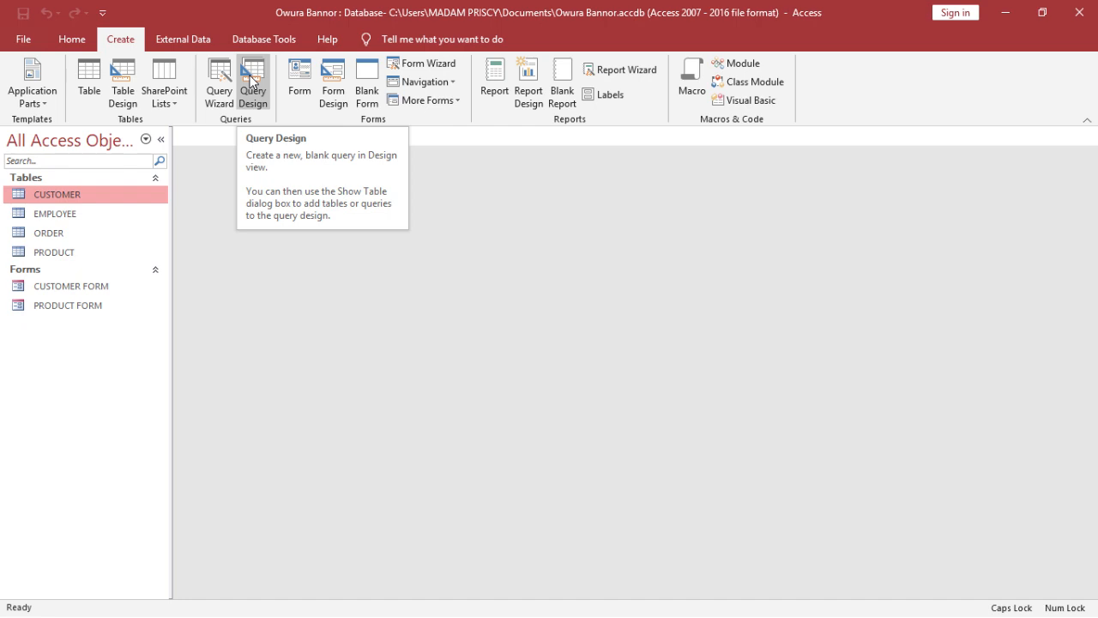
left_click(251, 79)
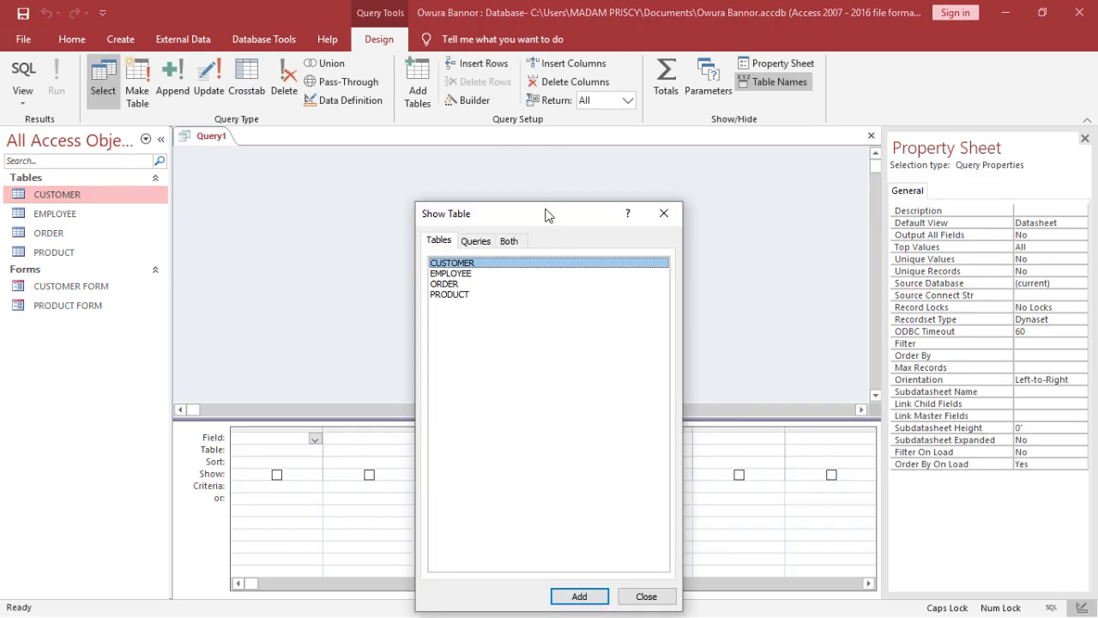
left_click_drag(544, 212, 534, 197)
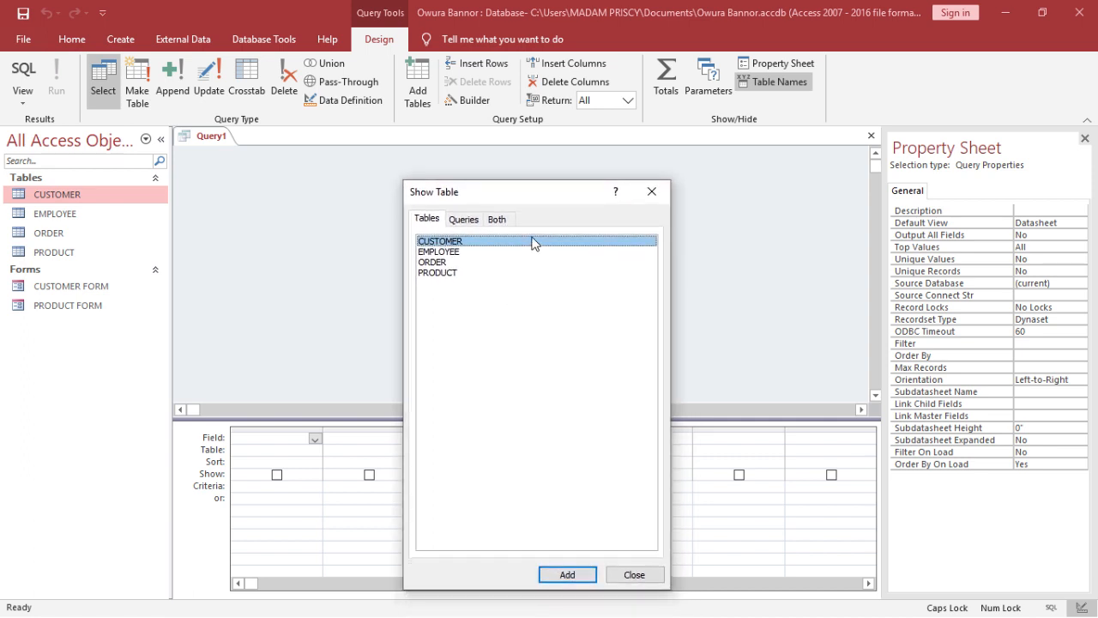
left_click(457, 226)
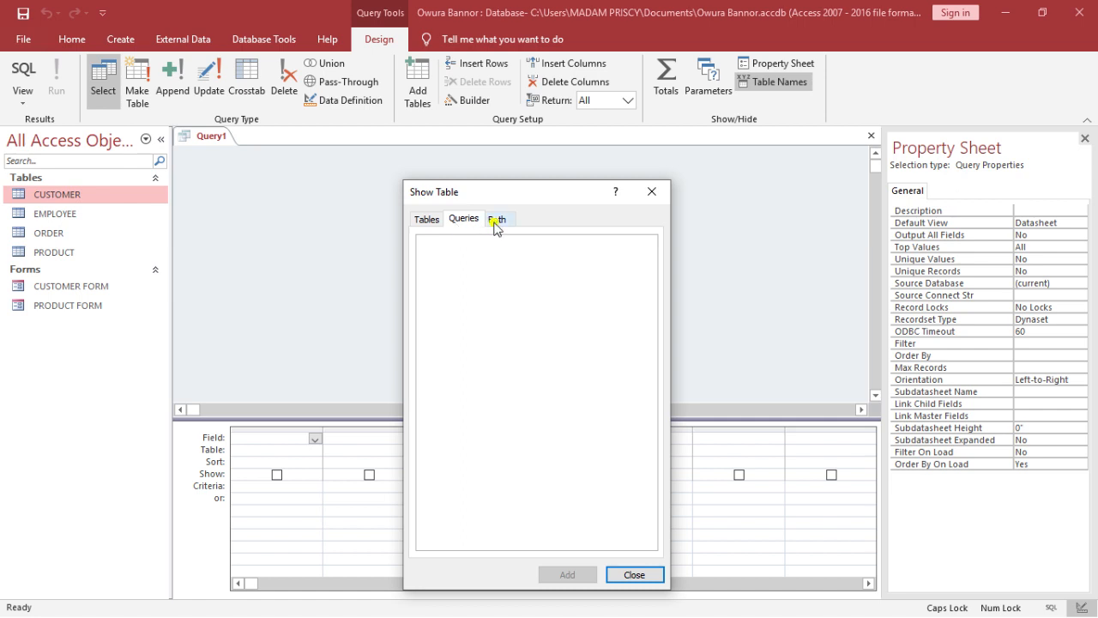
left_click(495, 221)
left_click(440, 219)
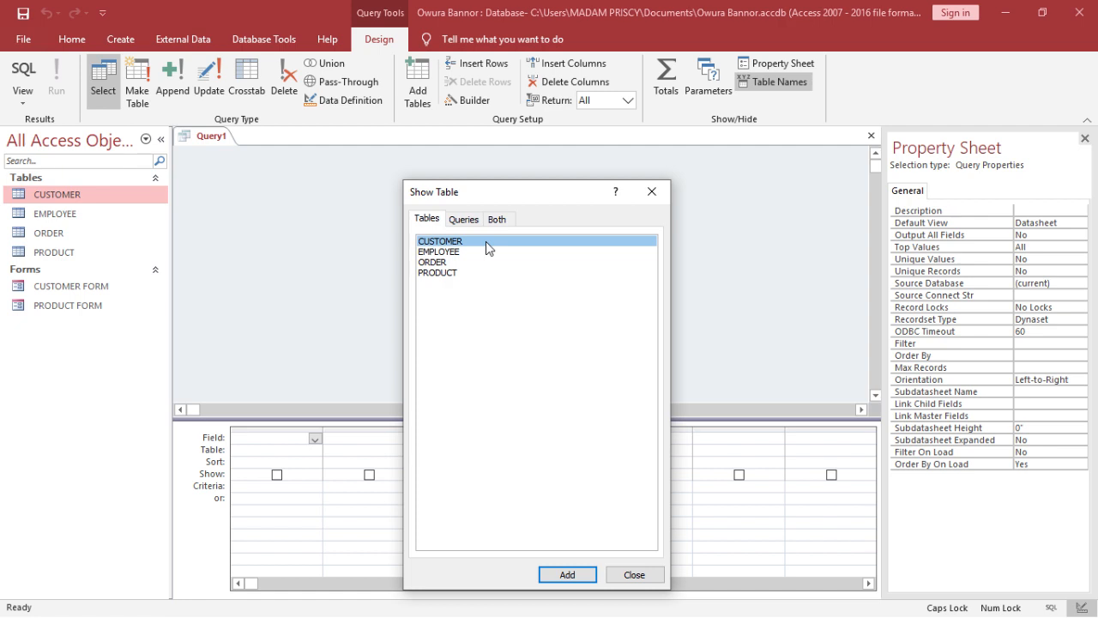
left_click(543, 575)
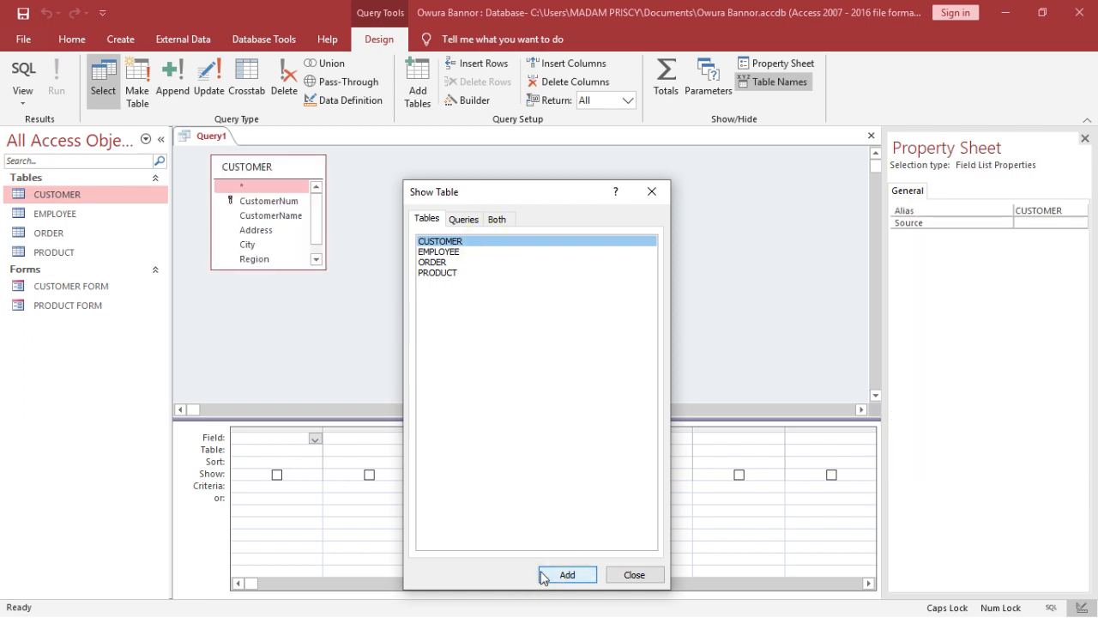
left_click(615, 575)
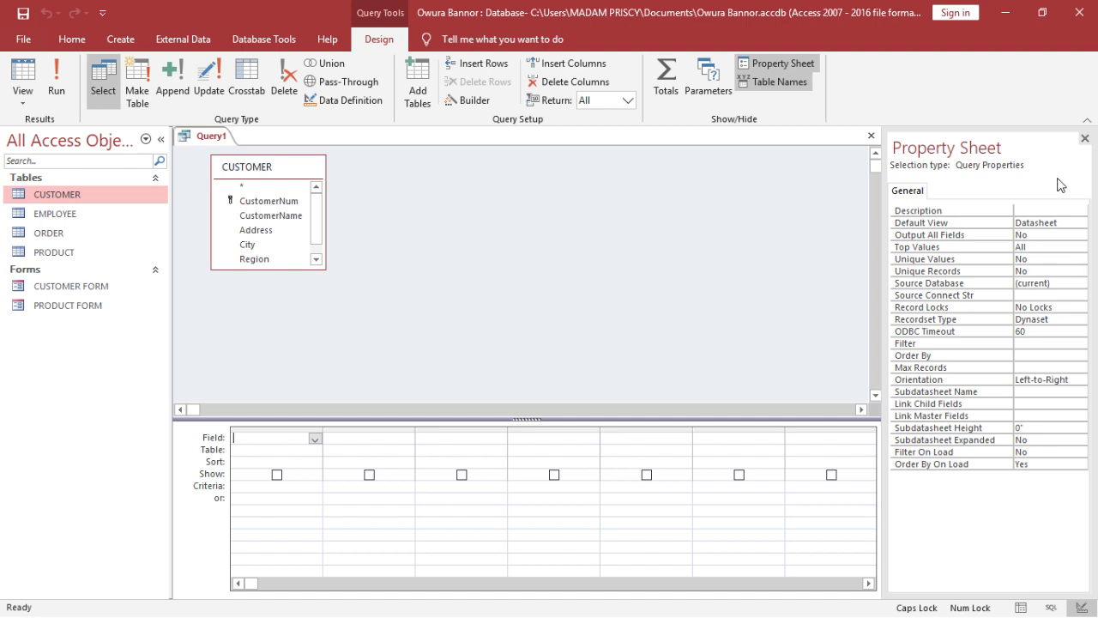
- Close the Property Sheet and enlarge the CUSTOMER field list so that all its fields fit
left_click(1084, 139)
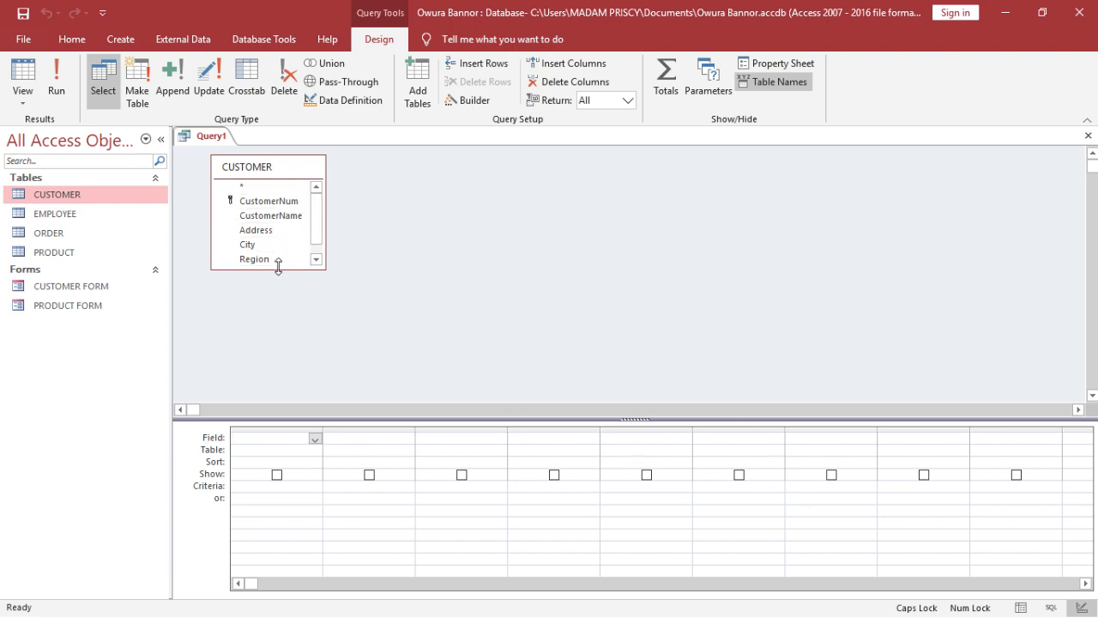
left_click_drag(278, 268, 279, 286)
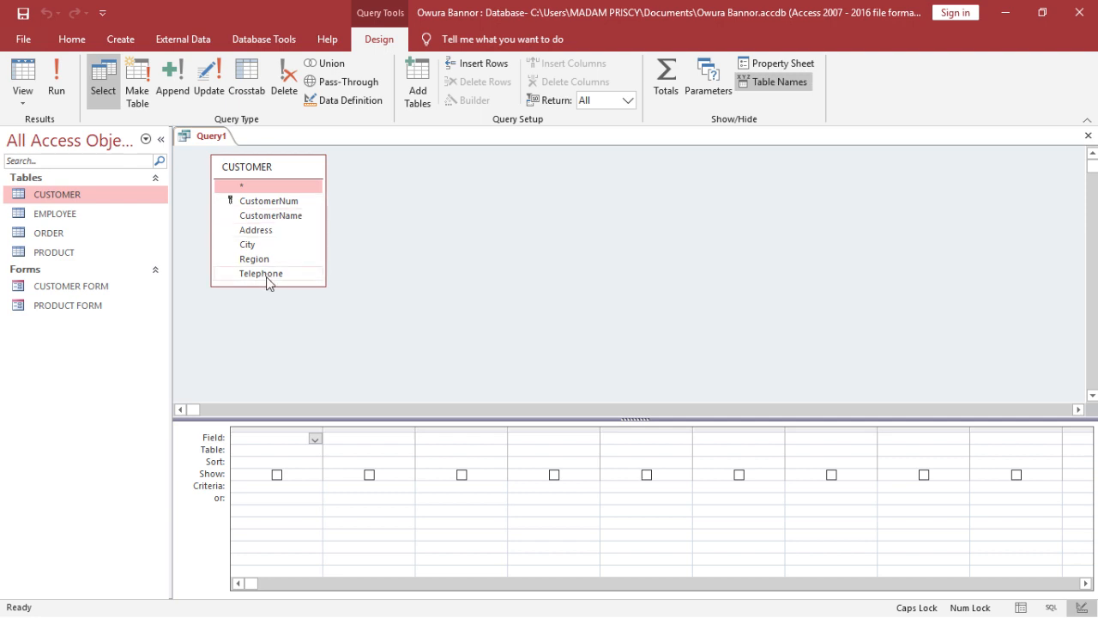
- Add the CustomerNum and CustomerName fields to the query grid and remove the duplicate CustomerName column
double_click(284, 202)
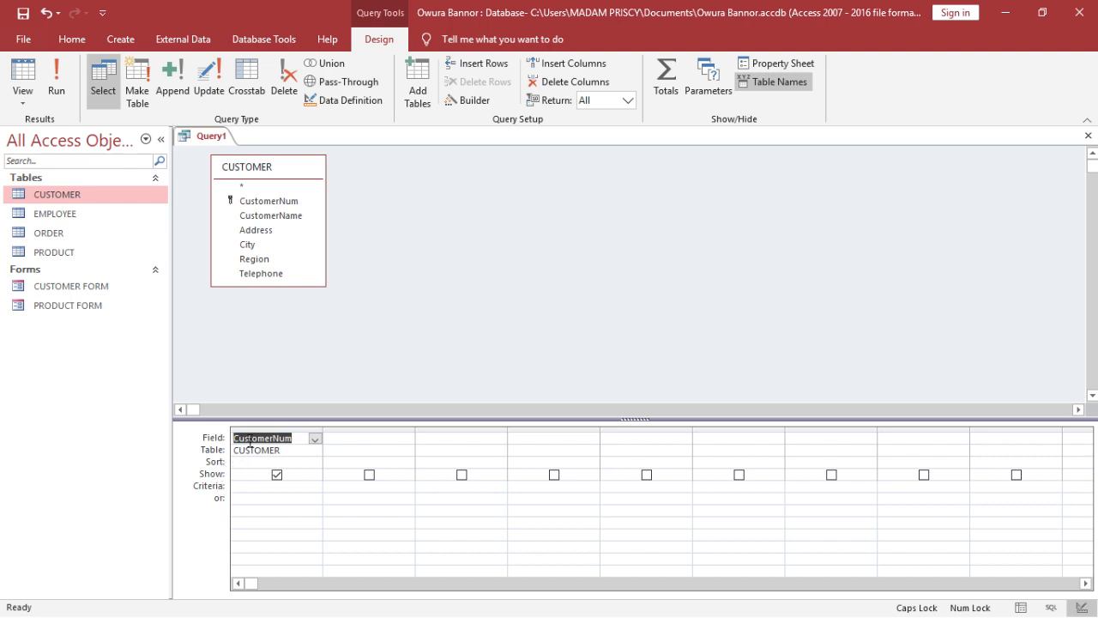
double_click(287, 217)
double_click(287, 216)
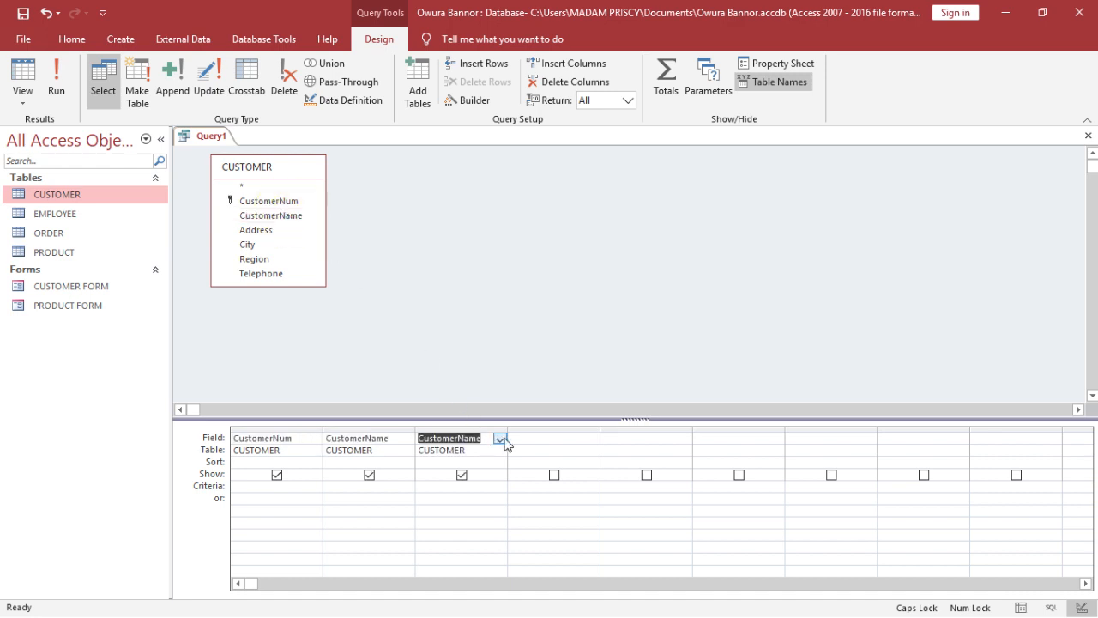
left_click(457, 429)
left_click(457, 429)
key("Delete")
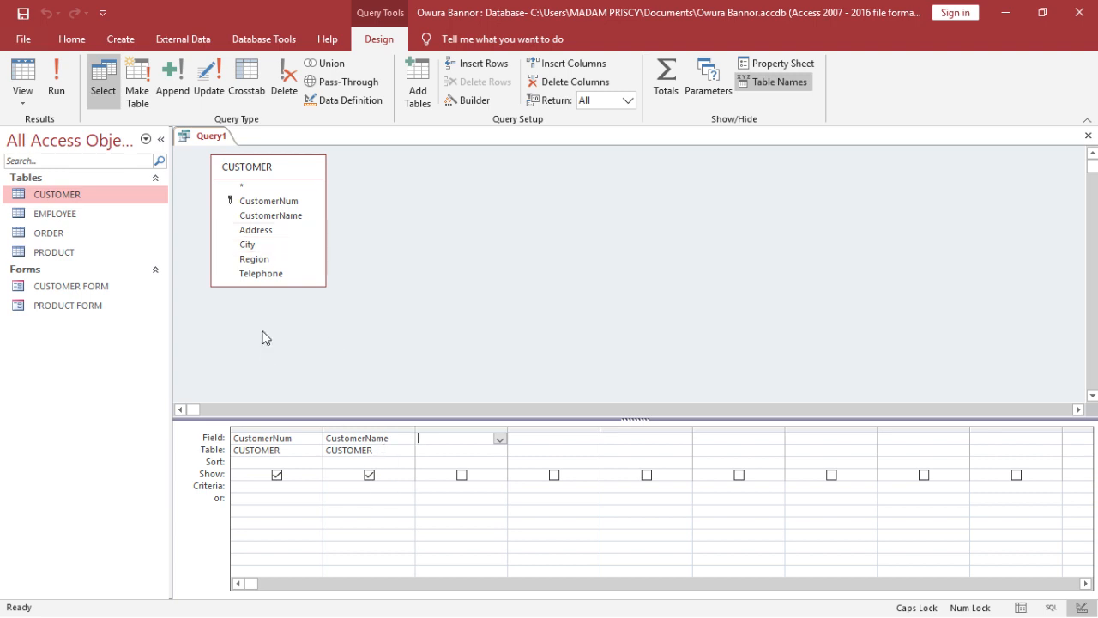
- Add the Address, City and Region fields to the query grid and run the query
double_click(292, 230)
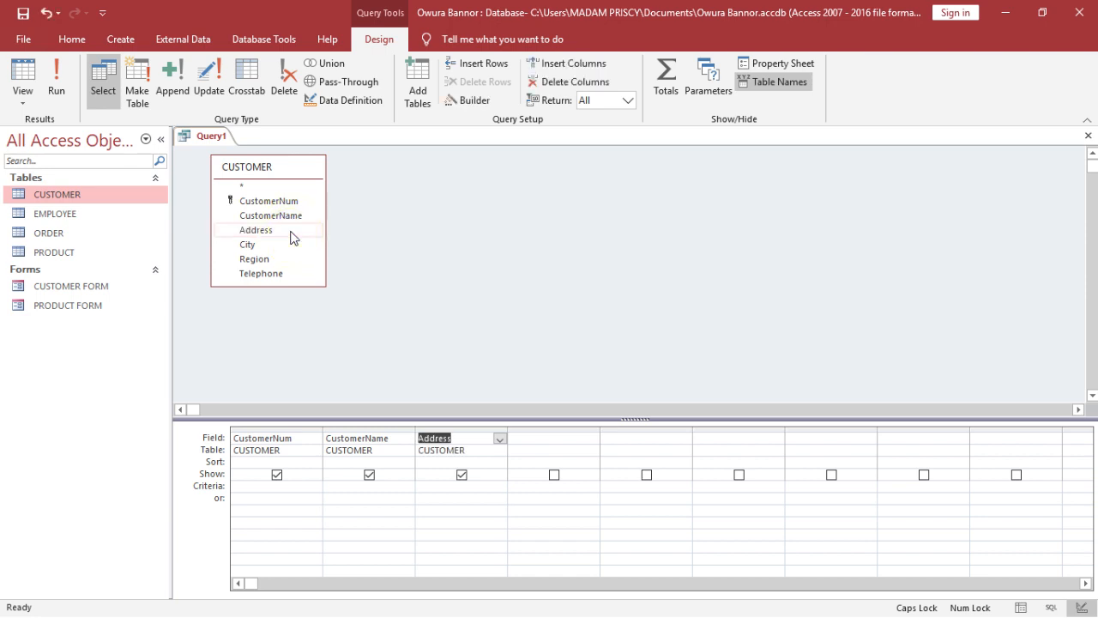
left_click(566, 438)
left_click(596, 442)
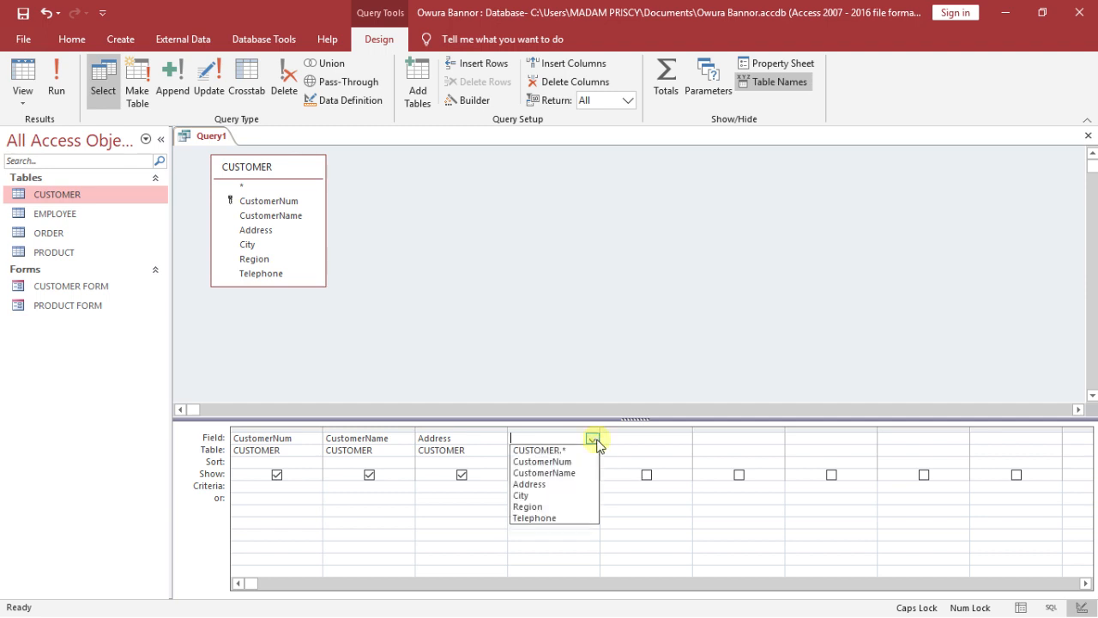
left_click(569, 495)
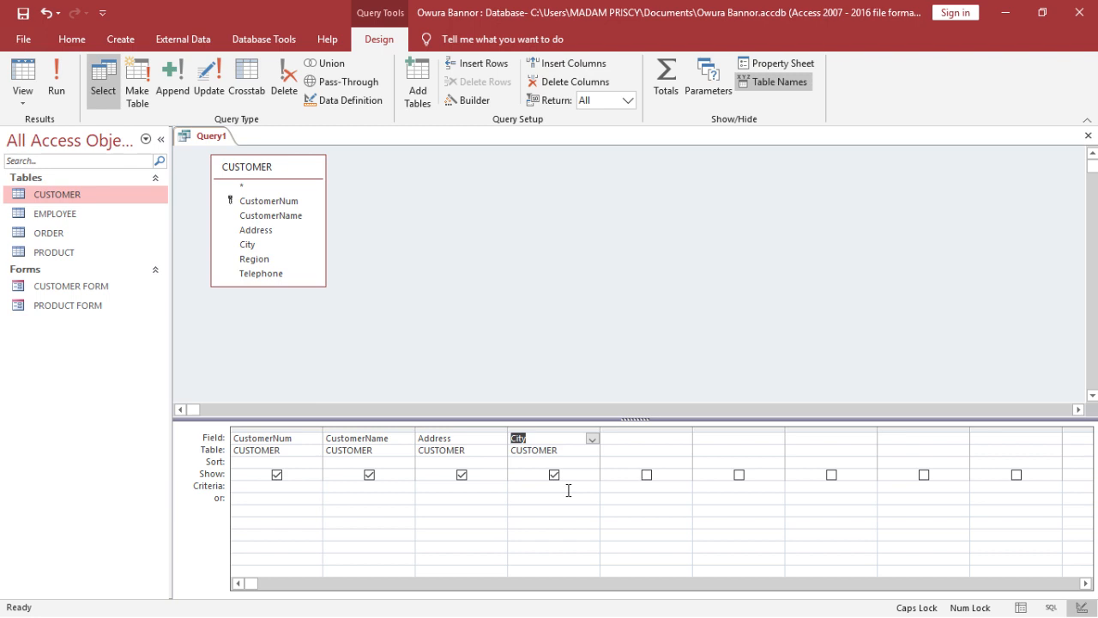
left_click(682, 440)
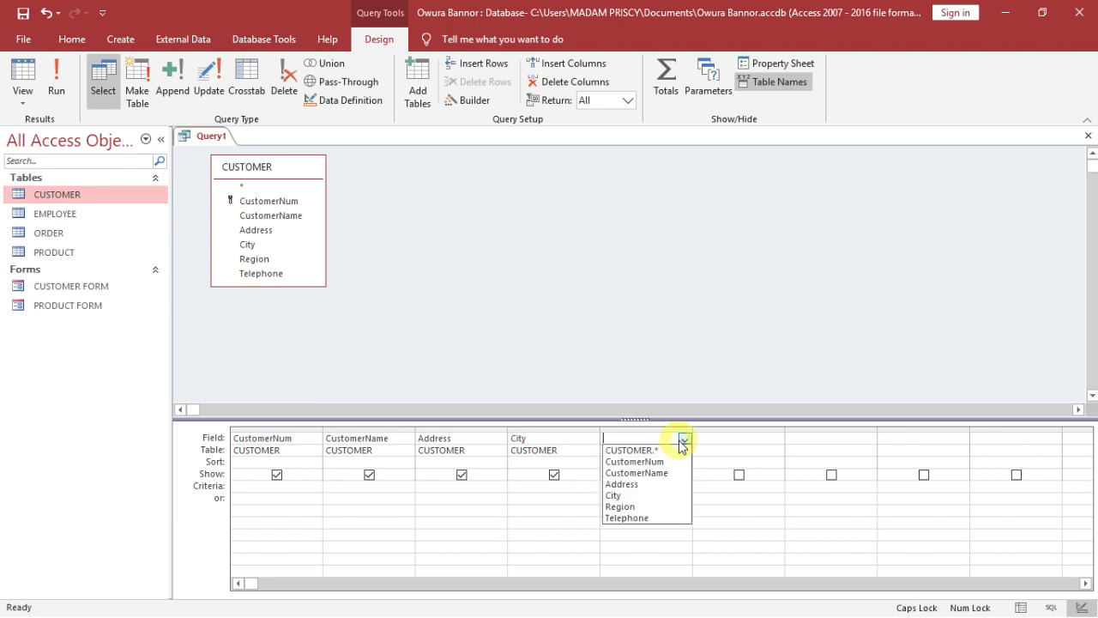
left_click(656, 505)
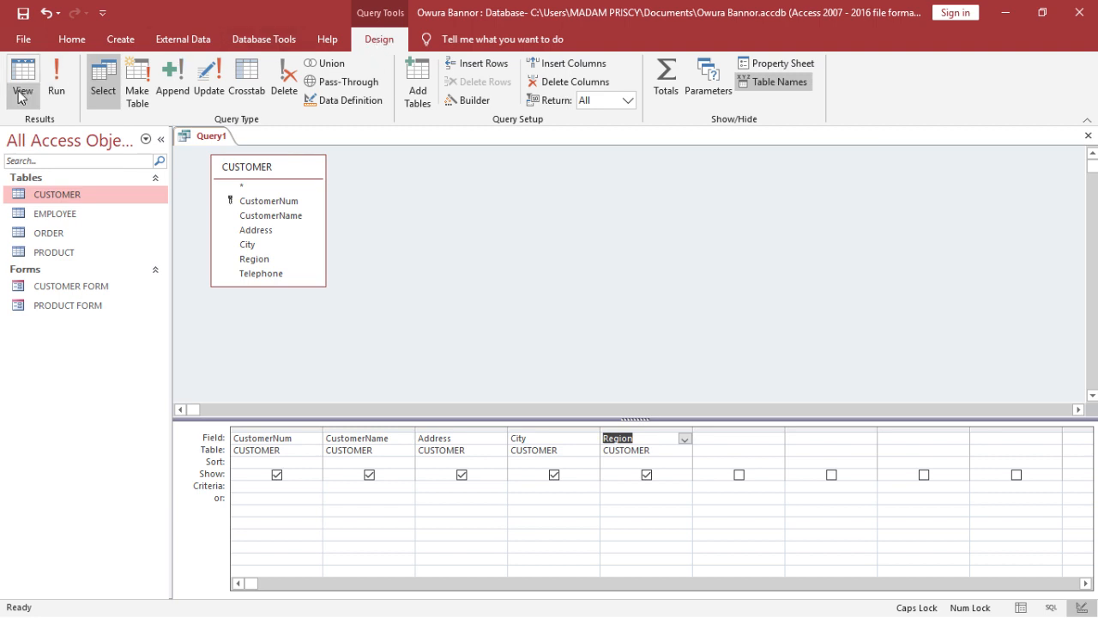
left_click(56, 94)
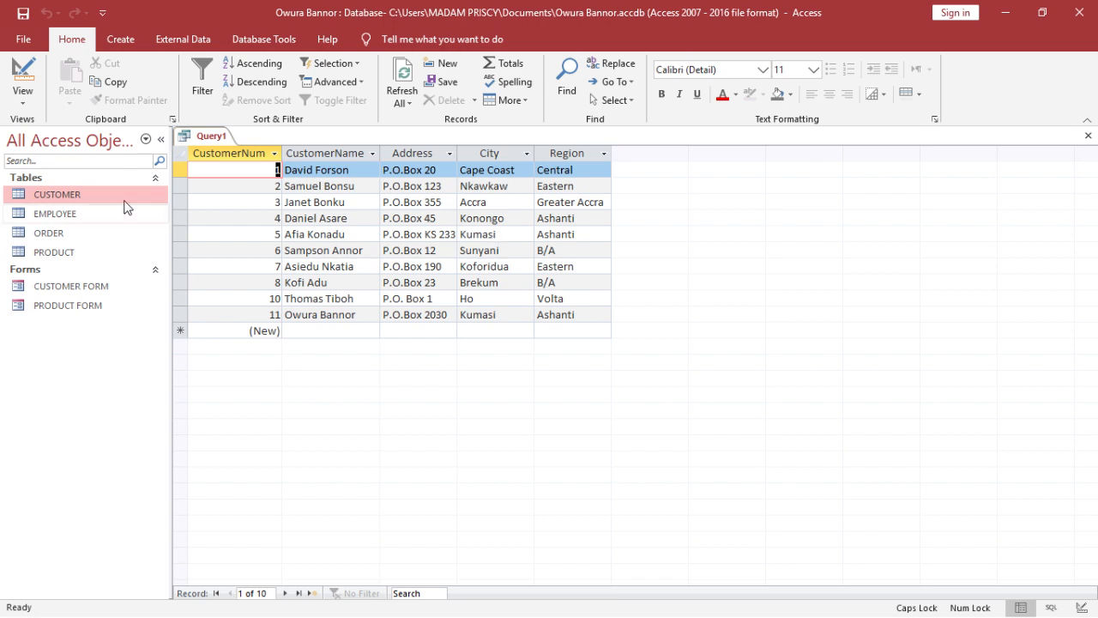
- Return to Design view and set the sort order of the CustomerName field to Ascending
left_click(14, 69)
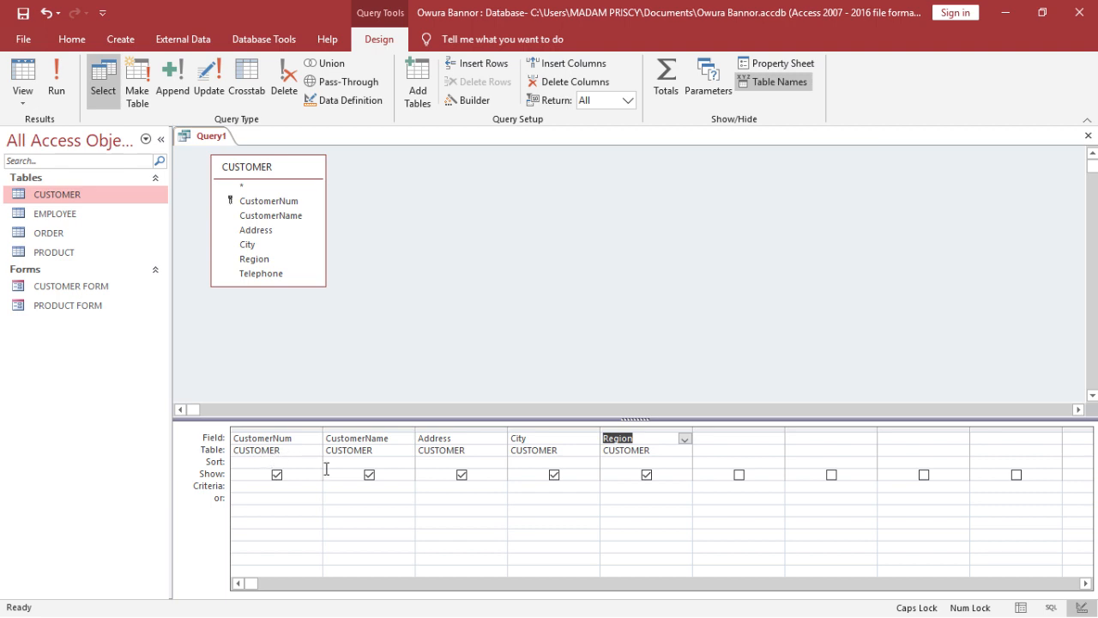
left_click(392, 465)
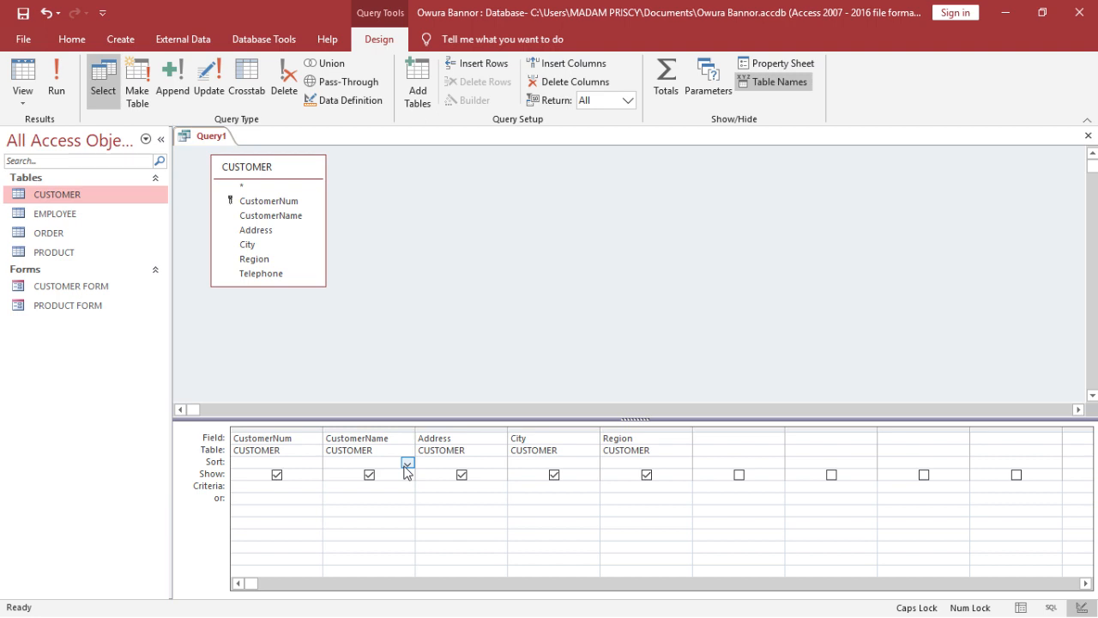
left_click(408, 464)
left_click(406, 475)
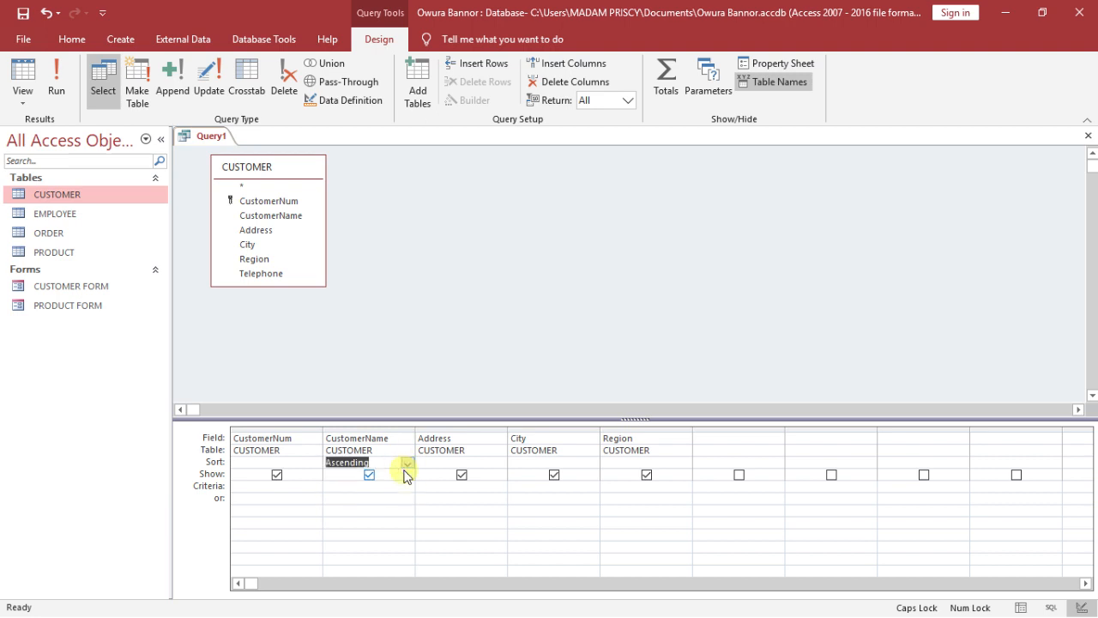
left_click(408, 465)
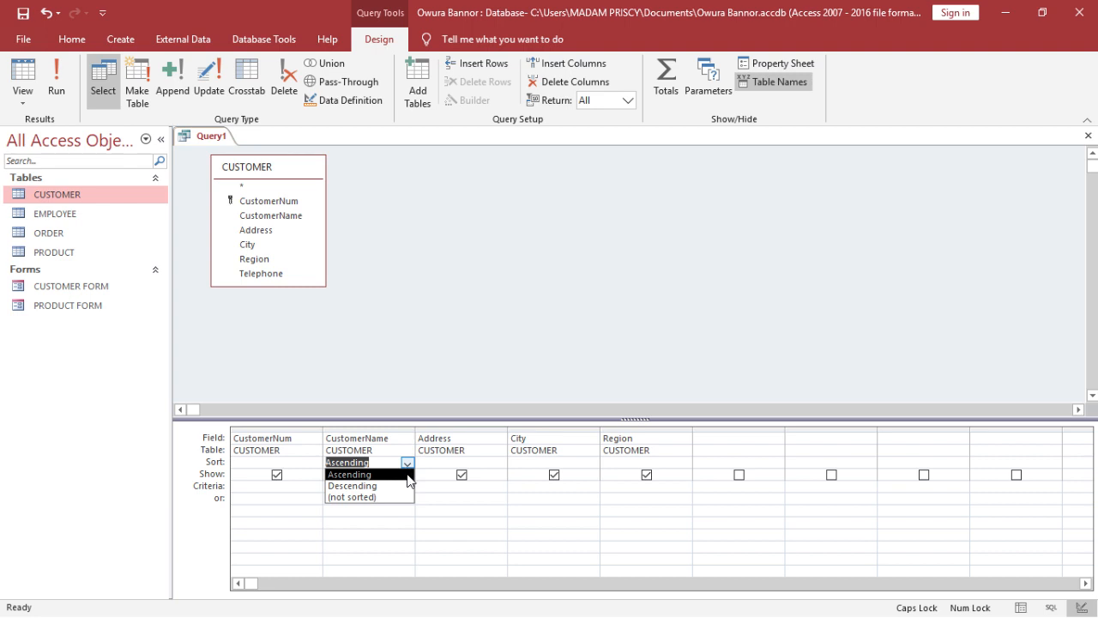
left_click(408, 475)
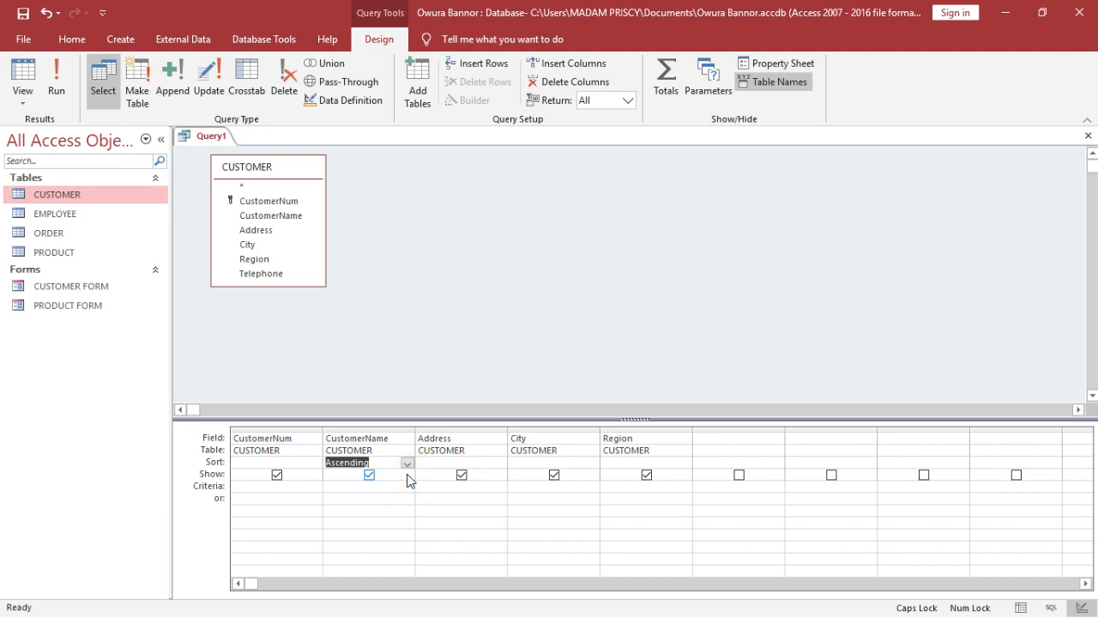
- Run the query with the CustomerNum field hidden, and show the field again in Design view
left_click(277, 476)
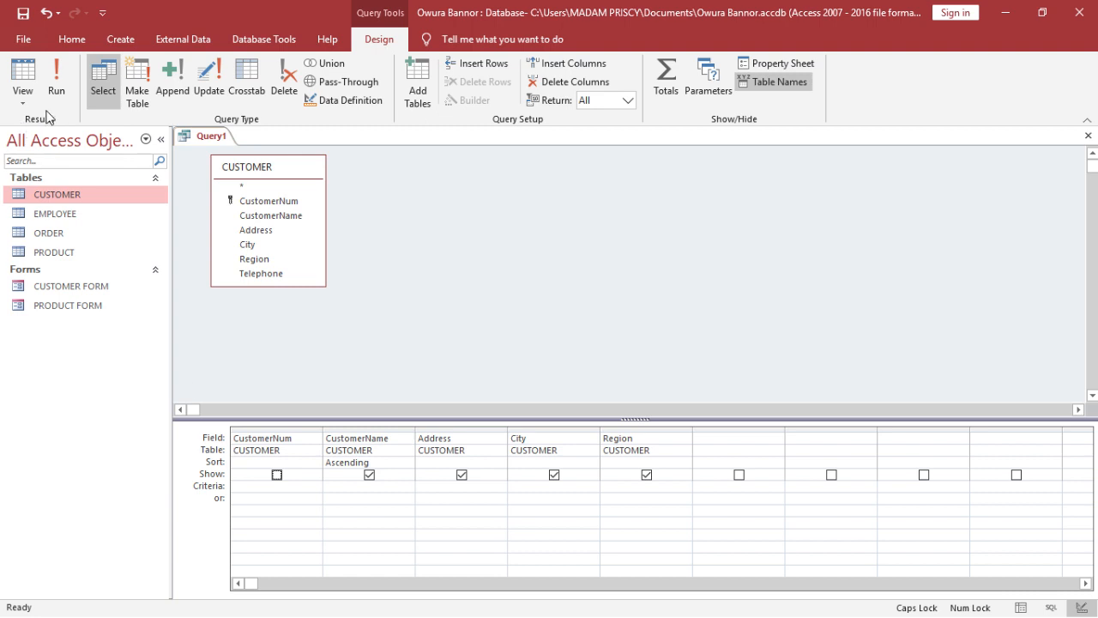
left_click(56, 79)
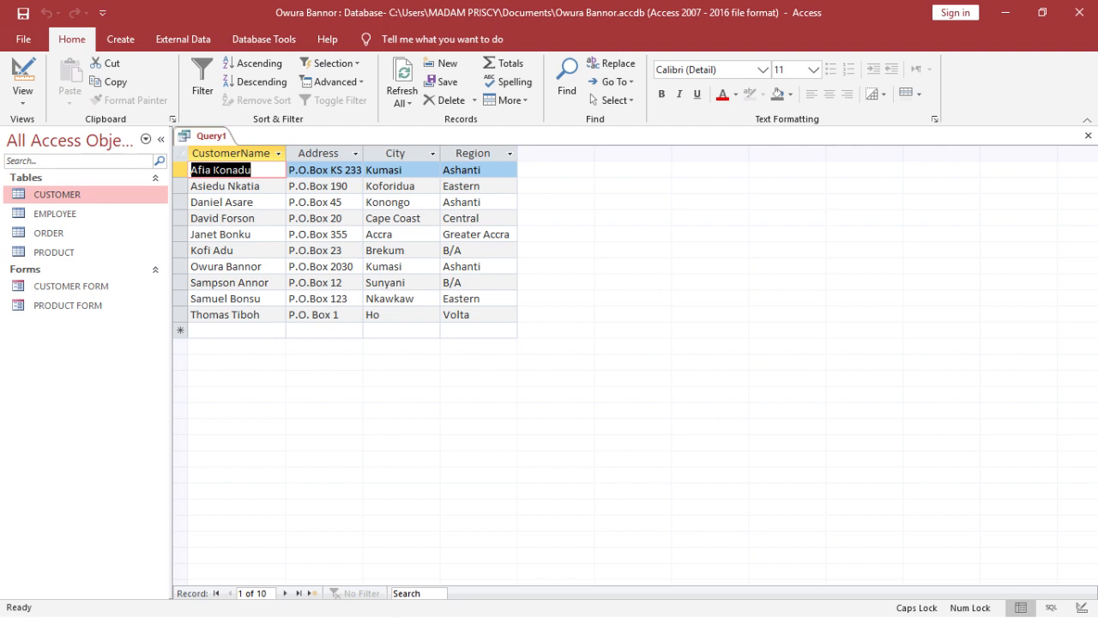
left_click(10, 67)
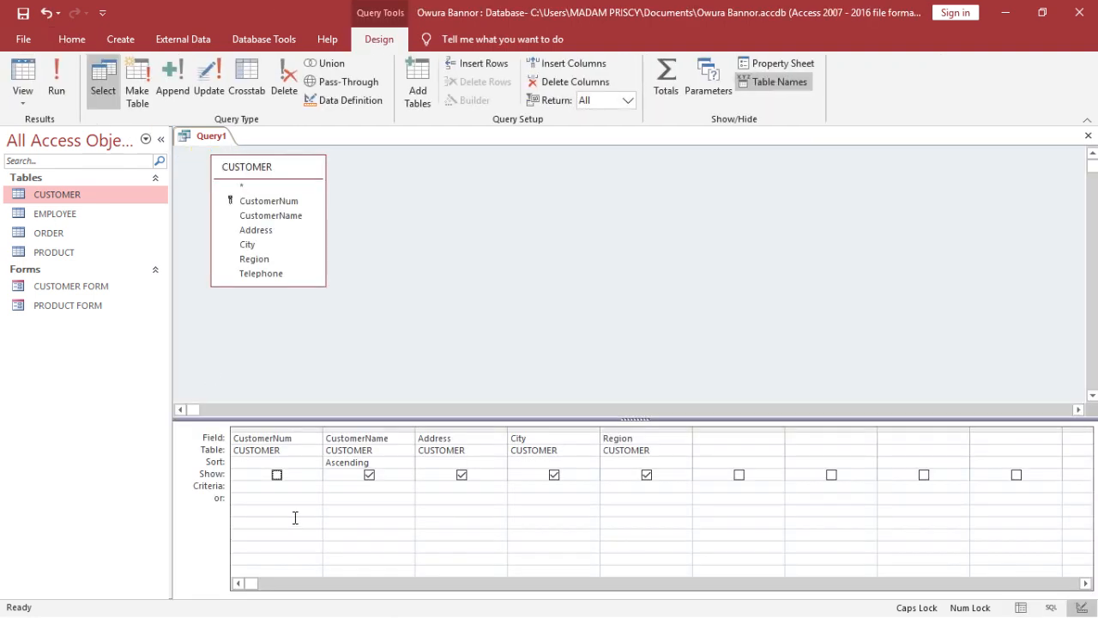
left_click(276, 475)
- Open the CUSTOMER table to look over its city values for a criterion, and close it
left_click(141, 200)
double_click(141, 200)
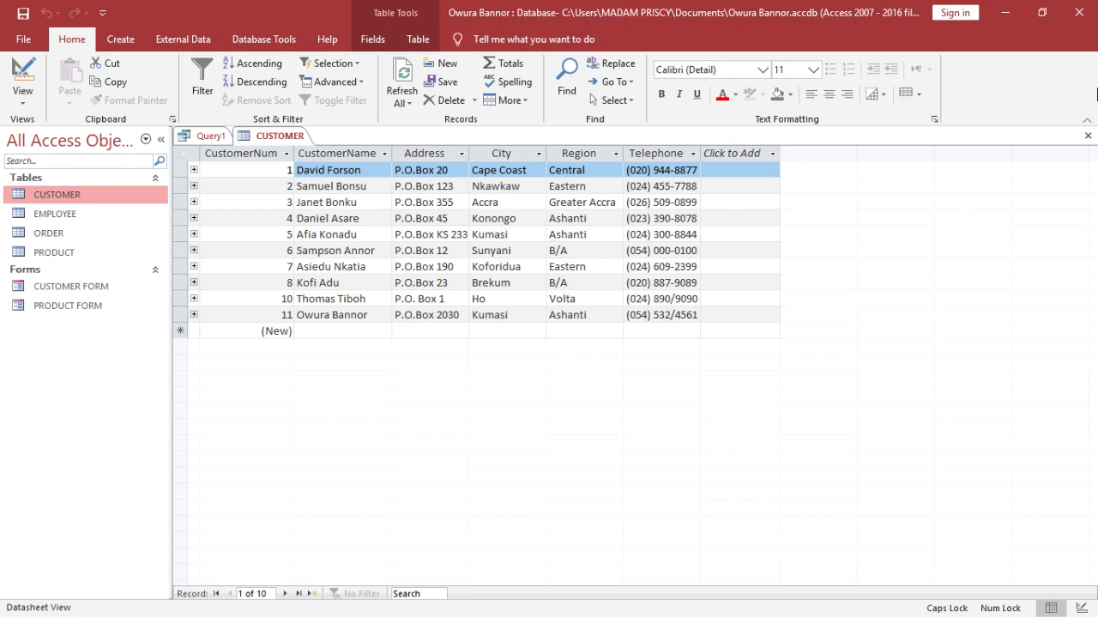
left_click(1088, 140)
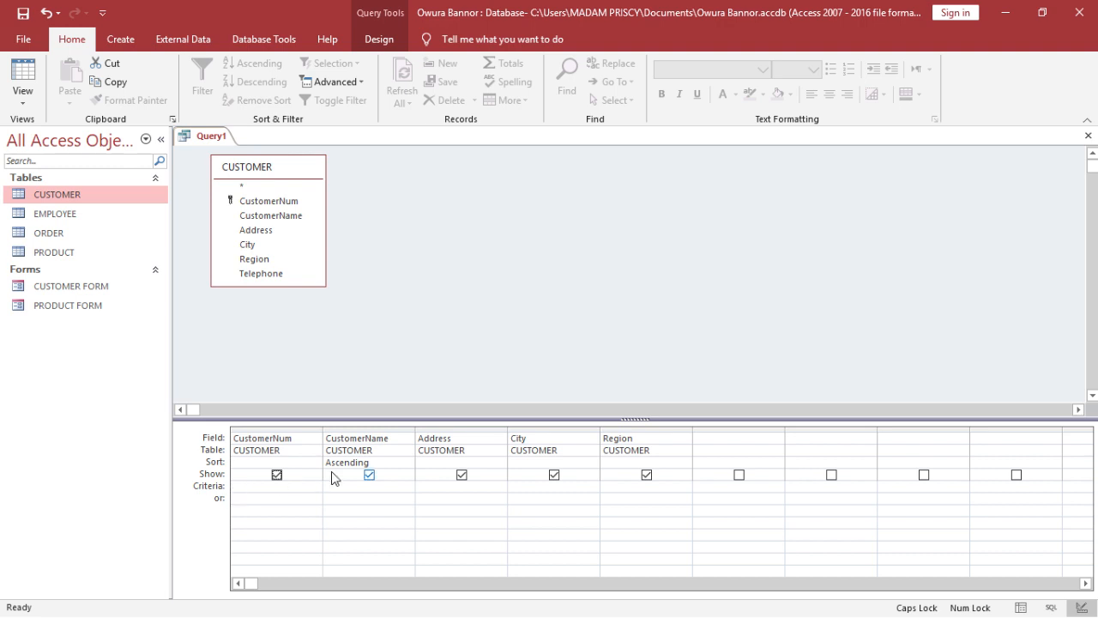
- Set the criterion of the City field to Kumasi and run the query
left_click(560, 486)
key("Caps_Lock")
type("Kumasi")
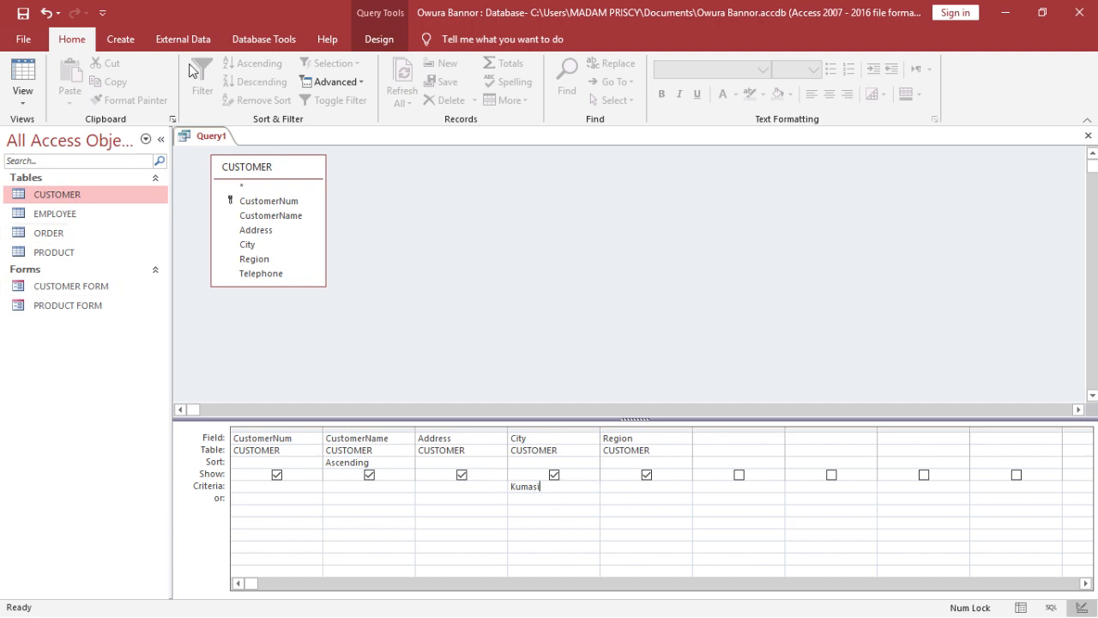
left_click(375, 43)
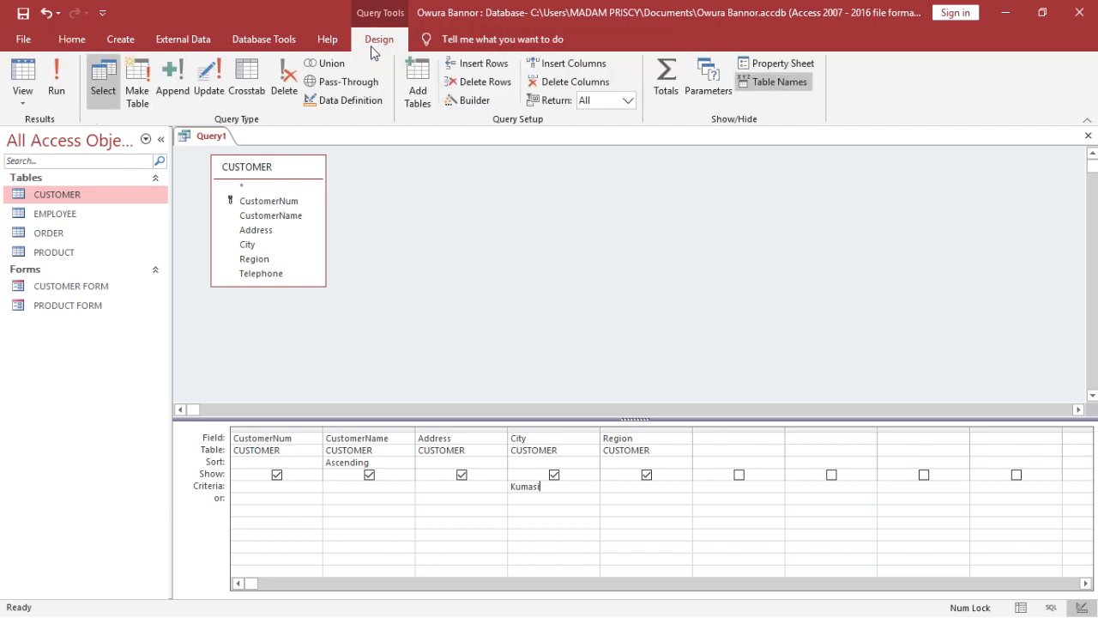
left_click(54, 77)
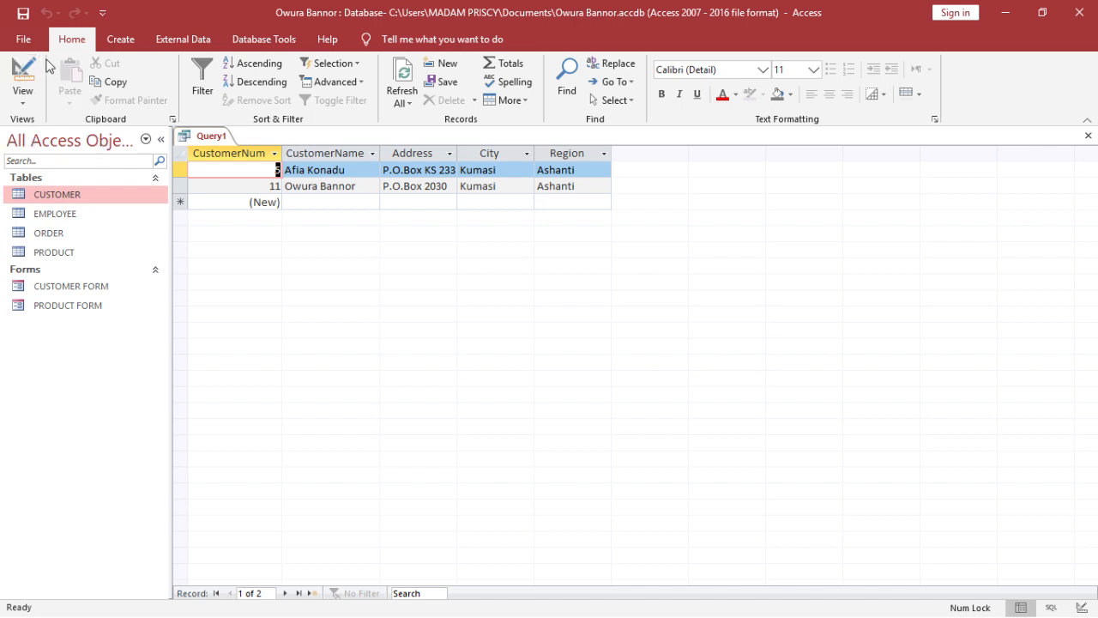
- Save the query under the name Query1
left_click(21, 12)
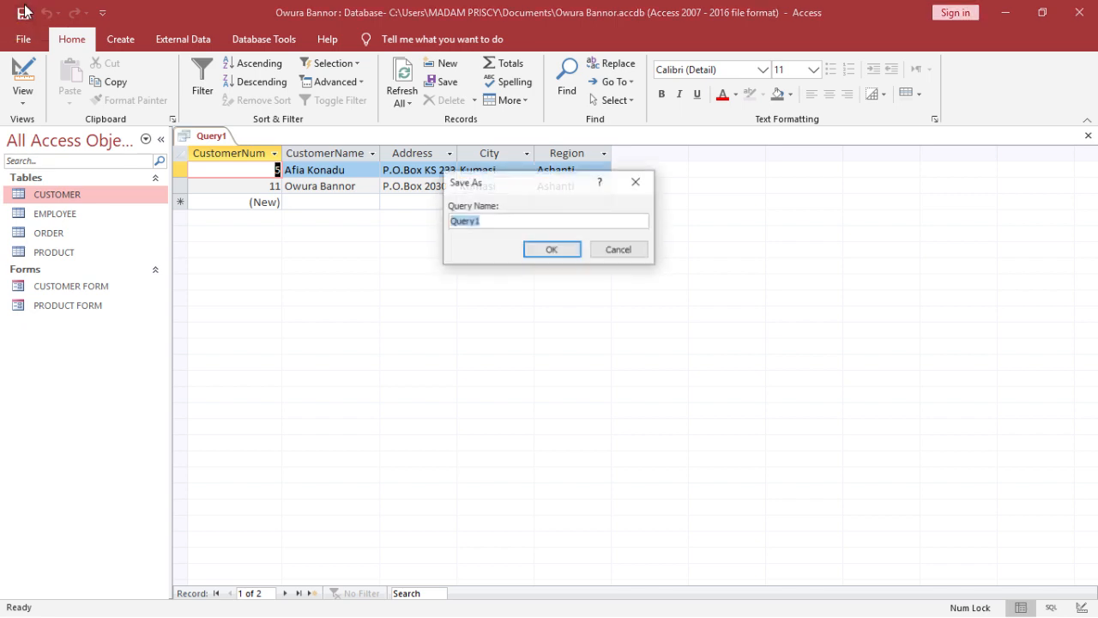
left_click(553, 252)
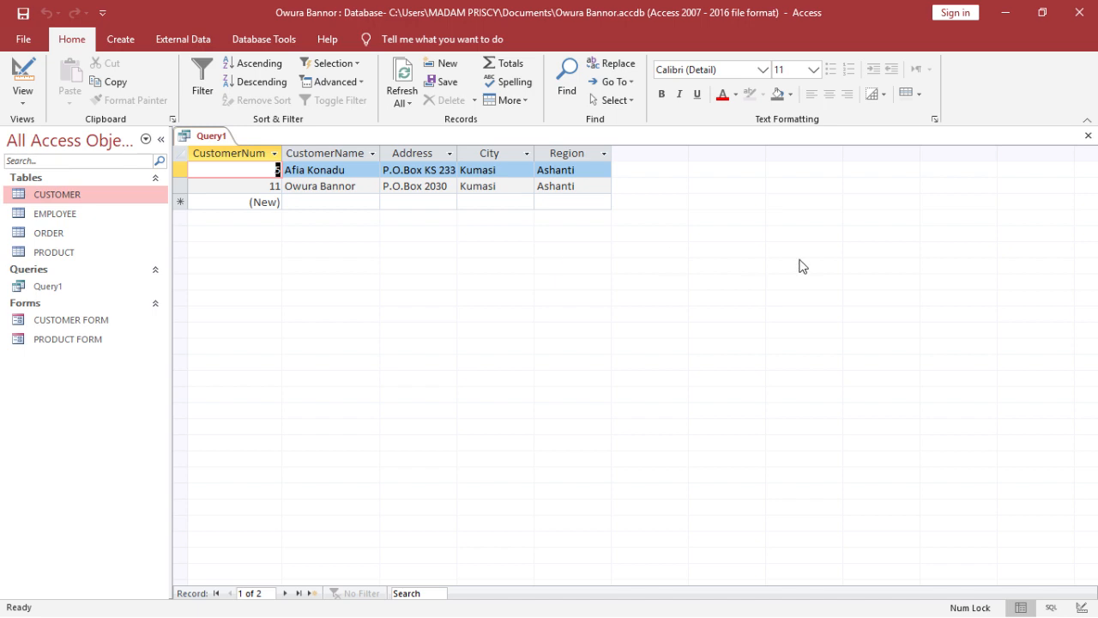
- Close Query1 and start a new query in Design view based on the CUSTOMER table
left_click(1089, 137)
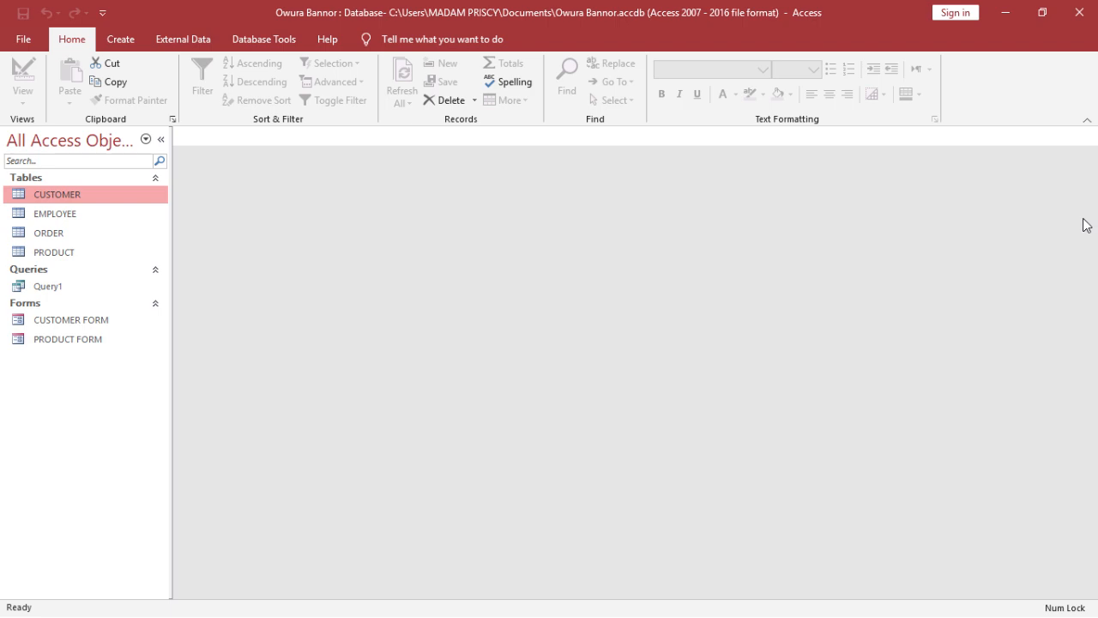
left_click(120, 38)
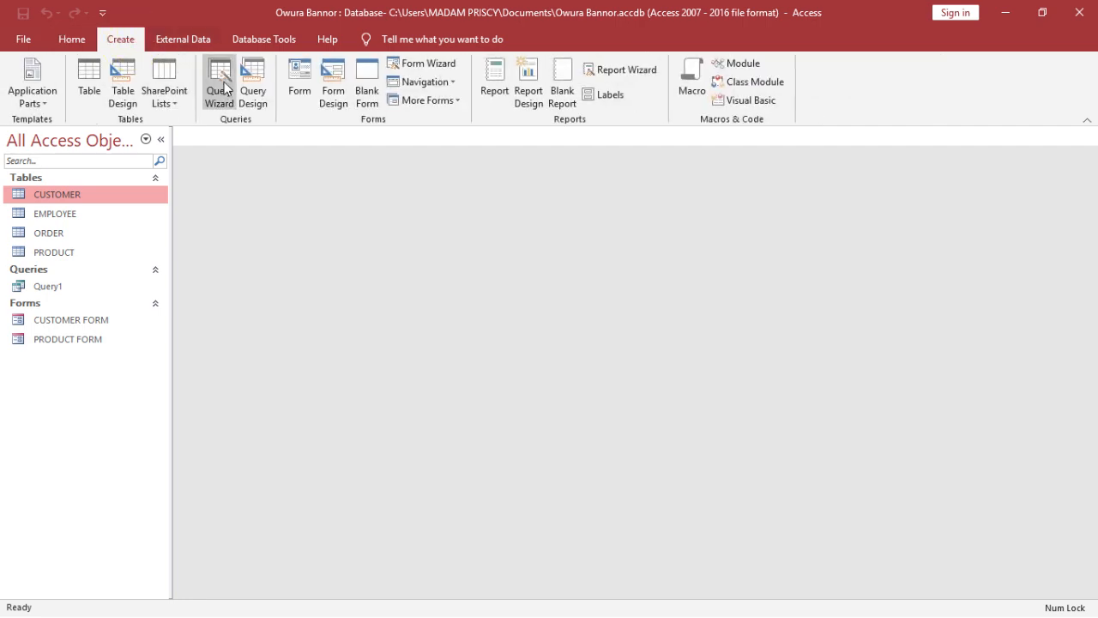
left_click(253, 84)
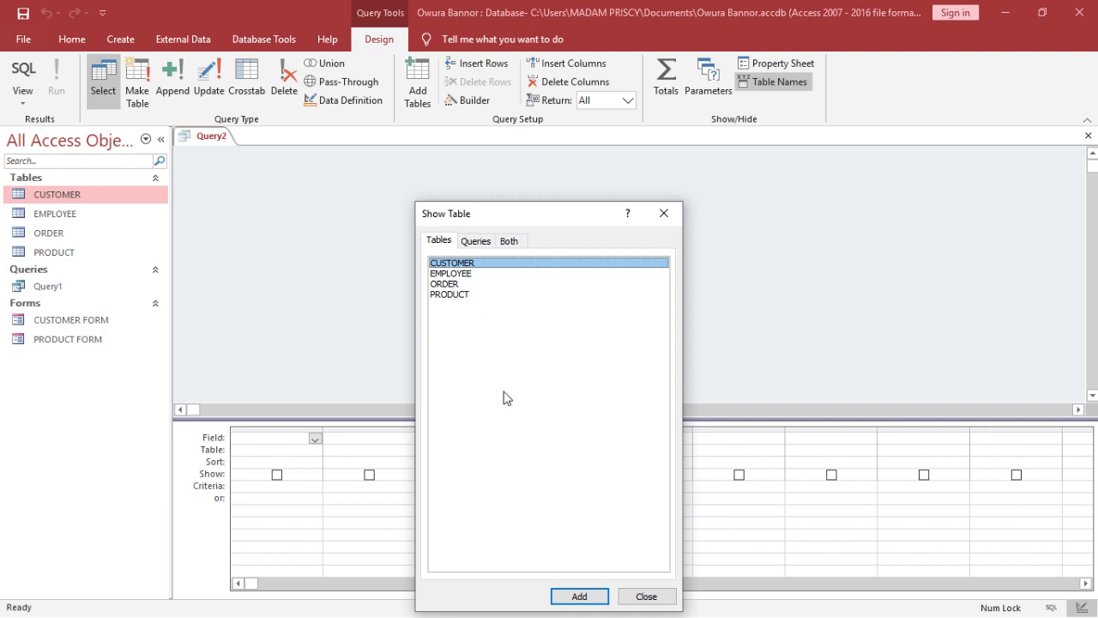
left_click(584, 599)
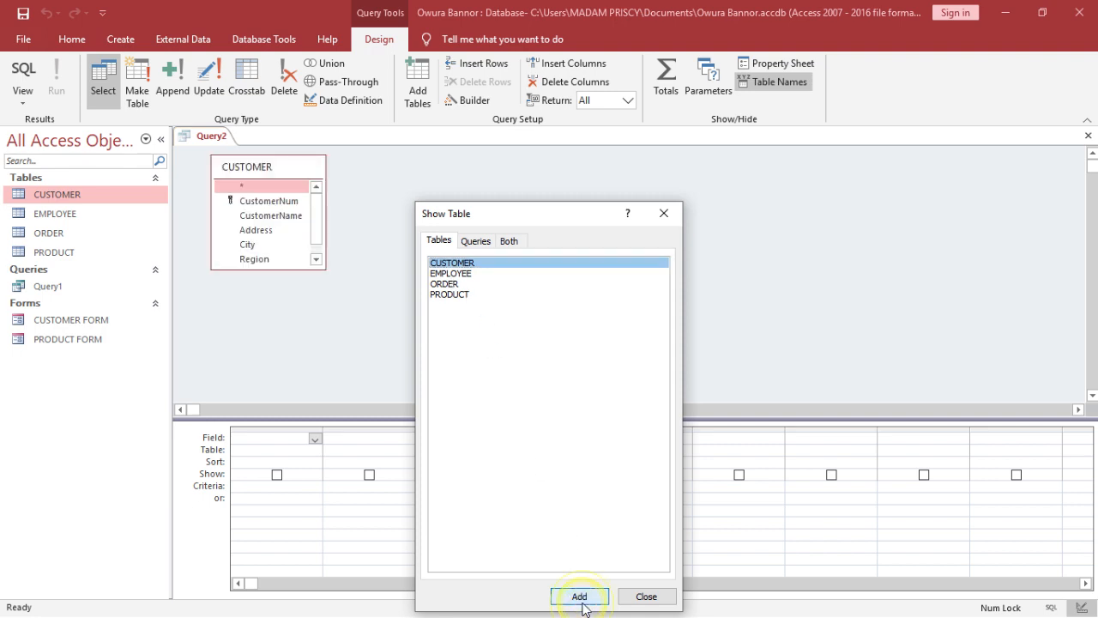
left_click(658, 600)
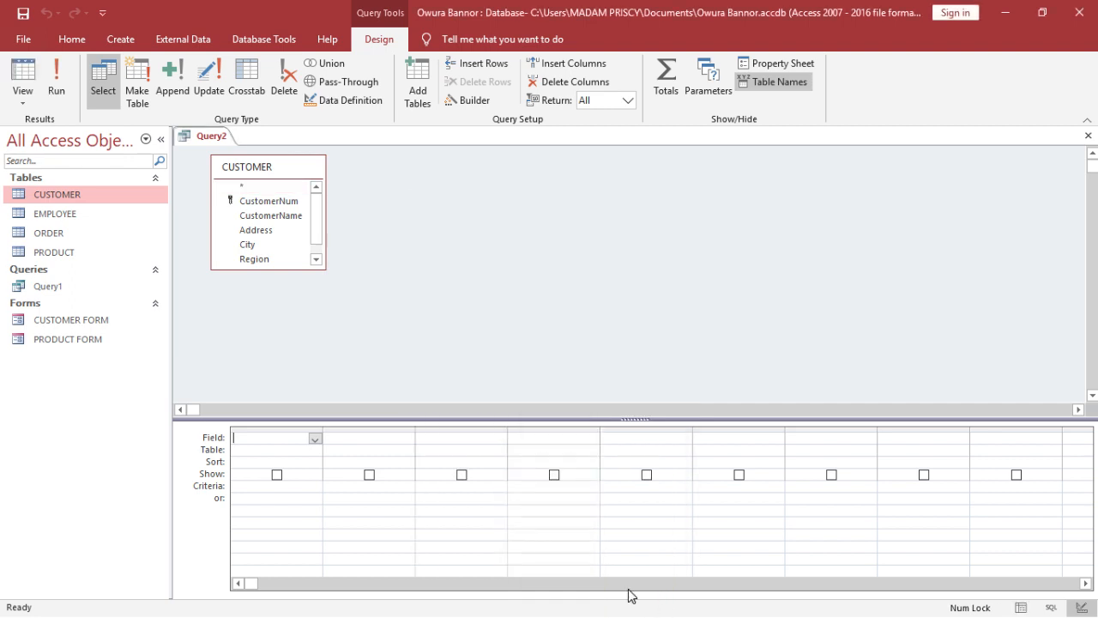
- Add all CUSTOMER fields at once with the asterisk entry, run the query, and return to Design view
double_click(276, 189)
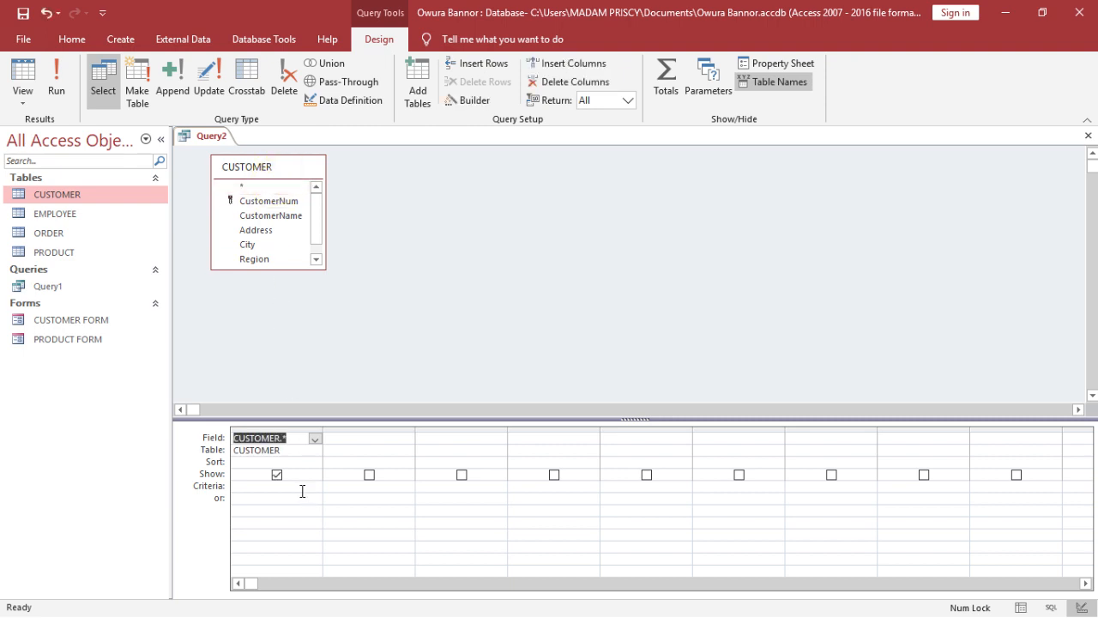
left_click(57, 96)
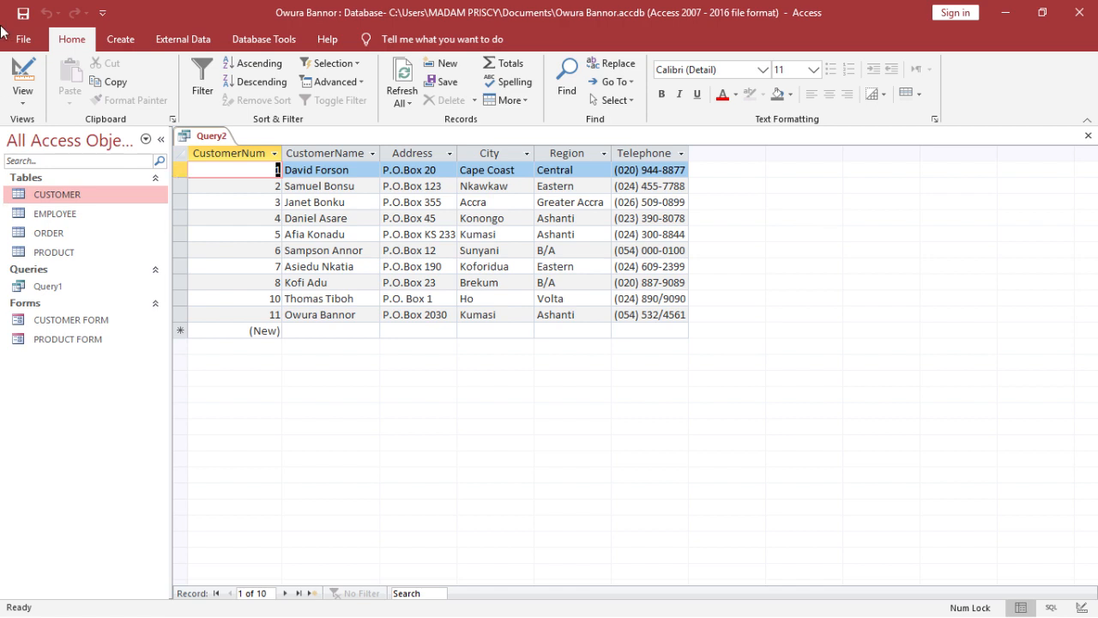
left_click(23, 75)
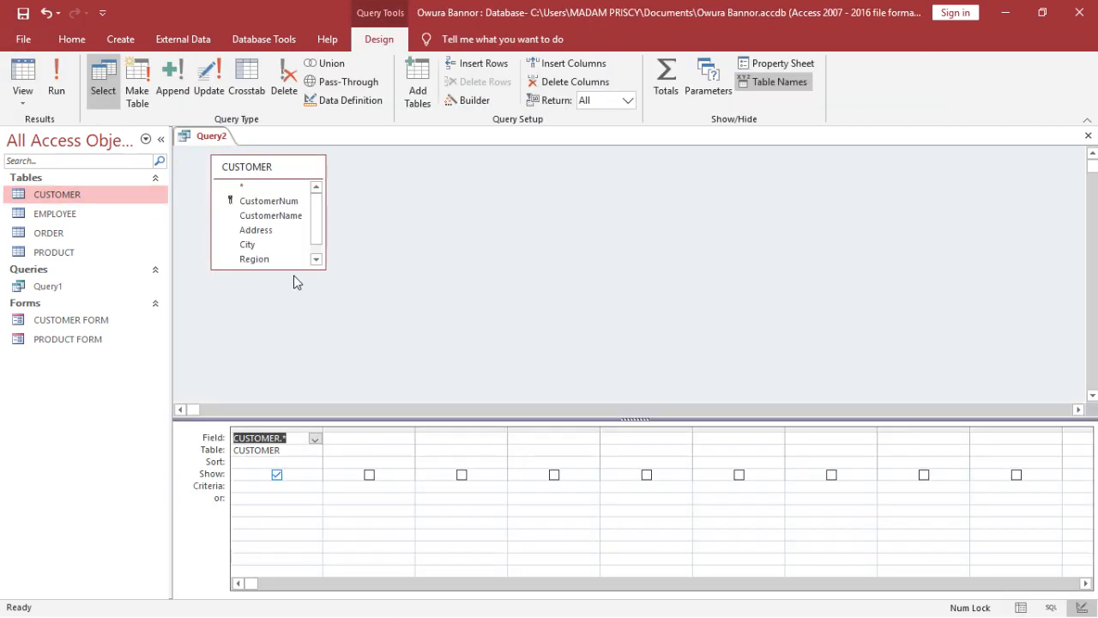
- Enlarge the CUSTOMER field list to show all fields, and add City once as a separate column, removing the duplicate
left_click_drag(292, 269, 296, 319)
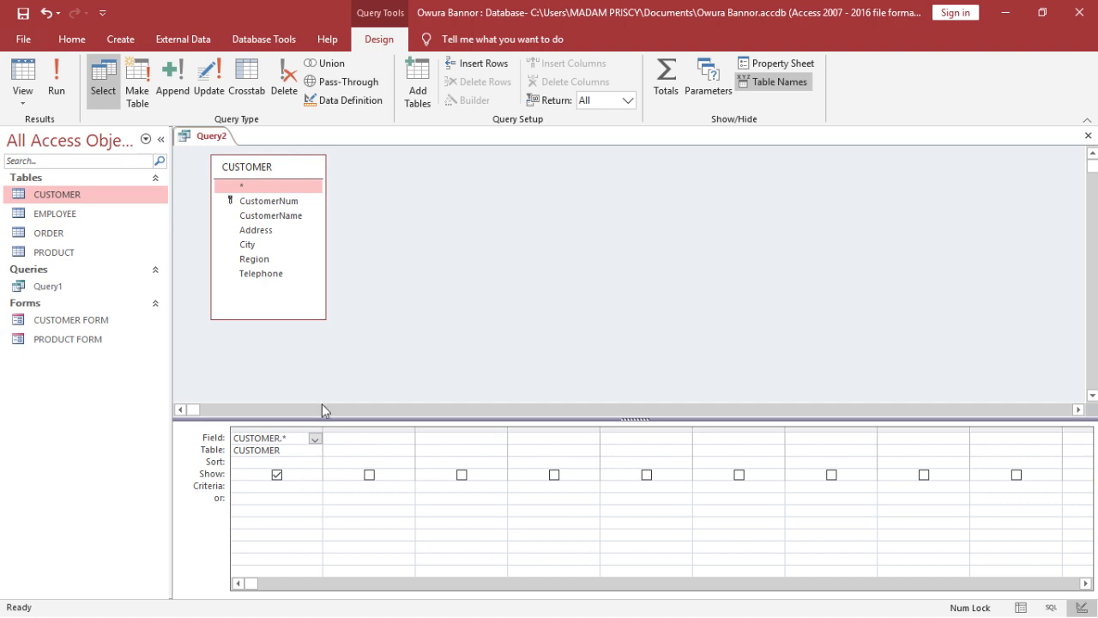
double_click(247, 245)
double_click(247, 246)
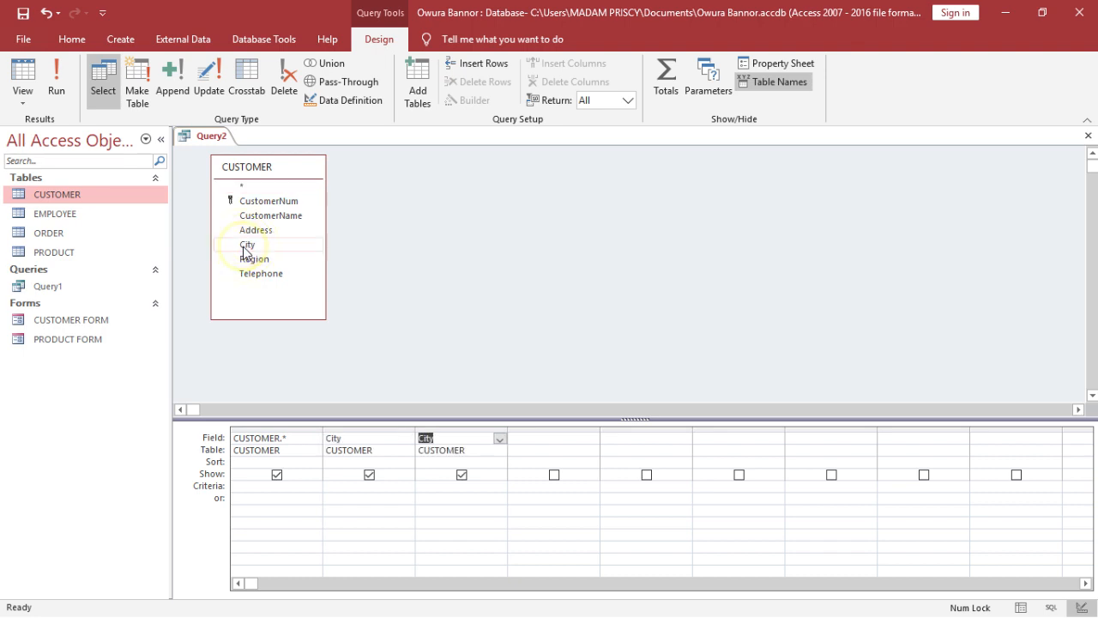
left_click(478, 429)
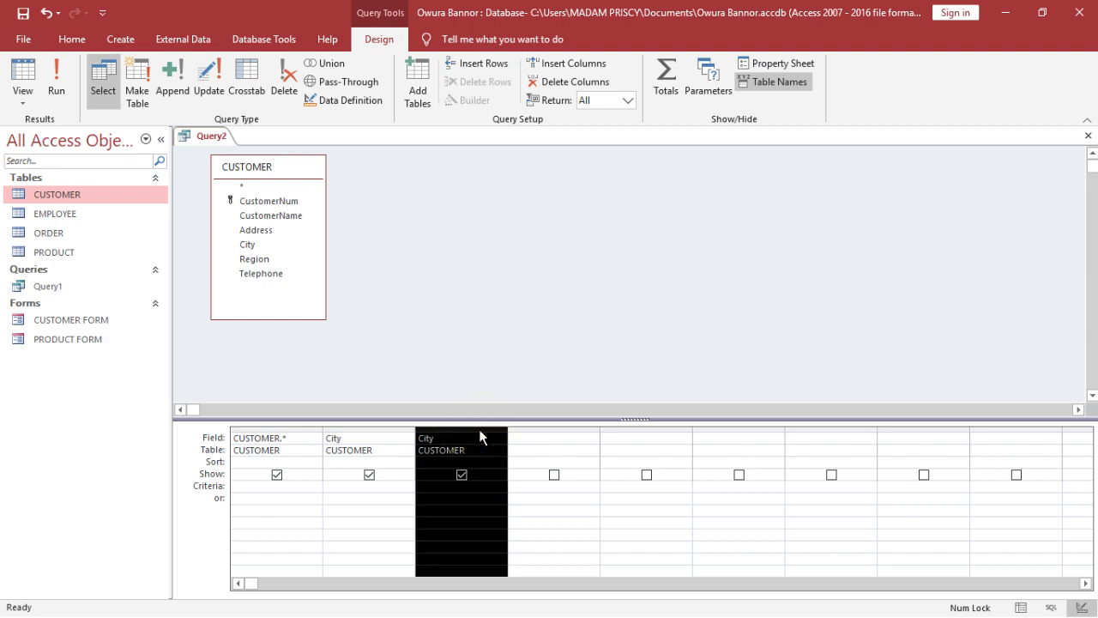
key("Delete")
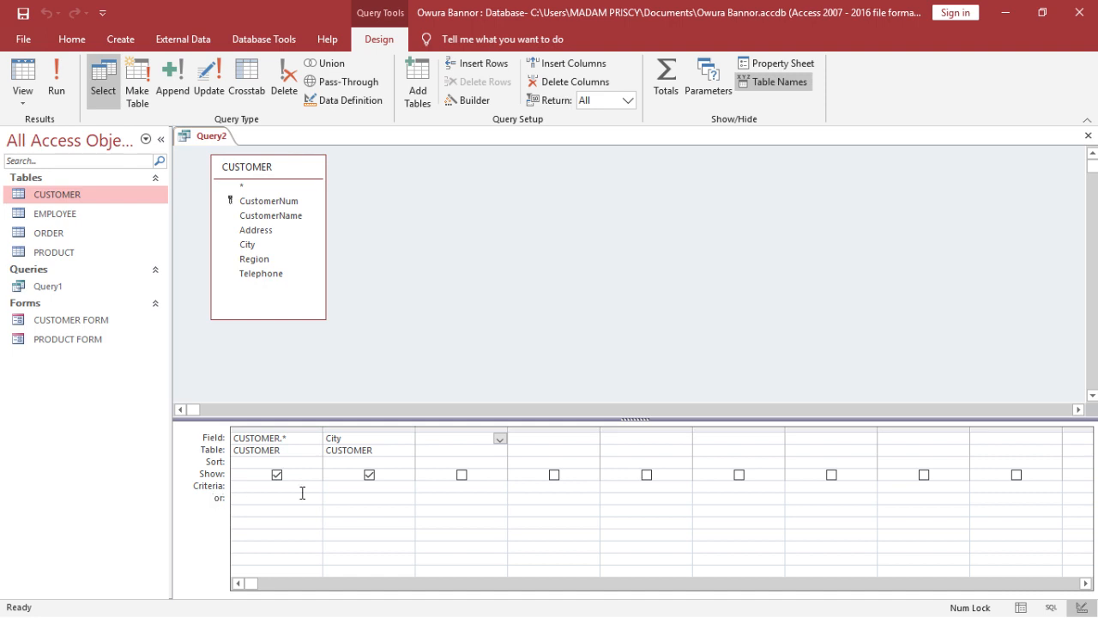
- Set the criterion of the City column to Not Kumasi and run the query
left_click(383, 489)
type("not")
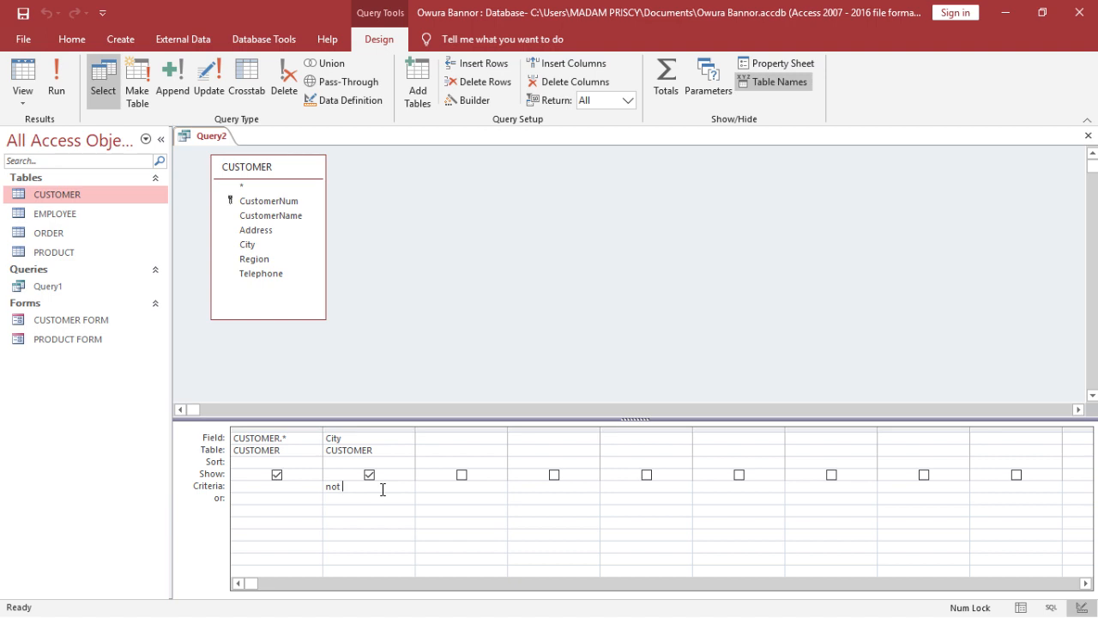
type(" Kumasi")
left_click(58, 81)
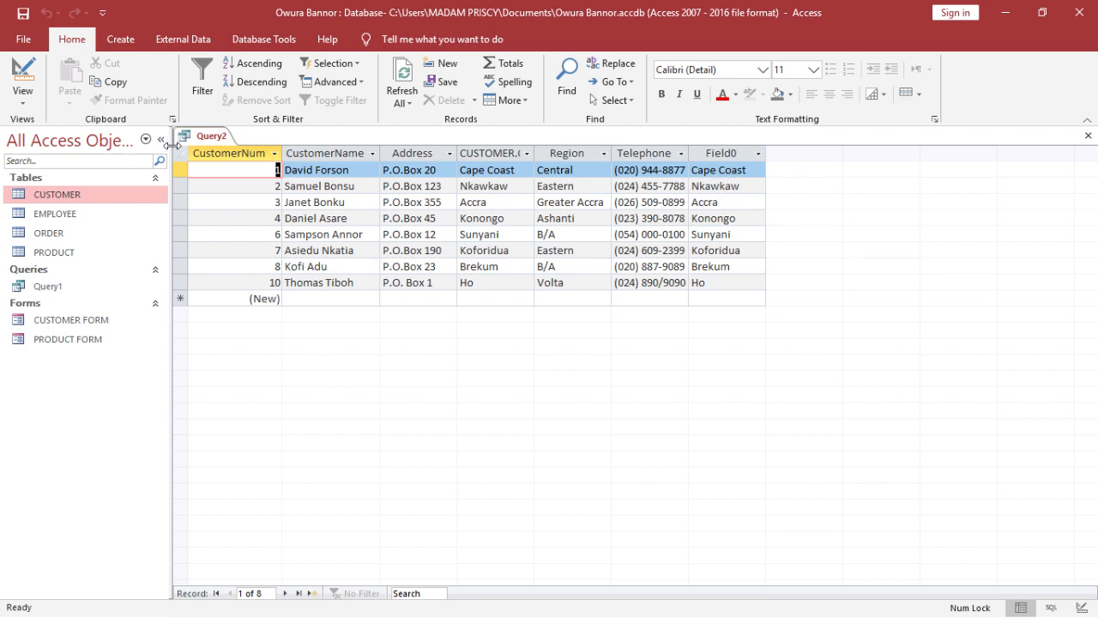
- Hide the separate City column from the results in Design view and run the query again
left_click(32, 89)
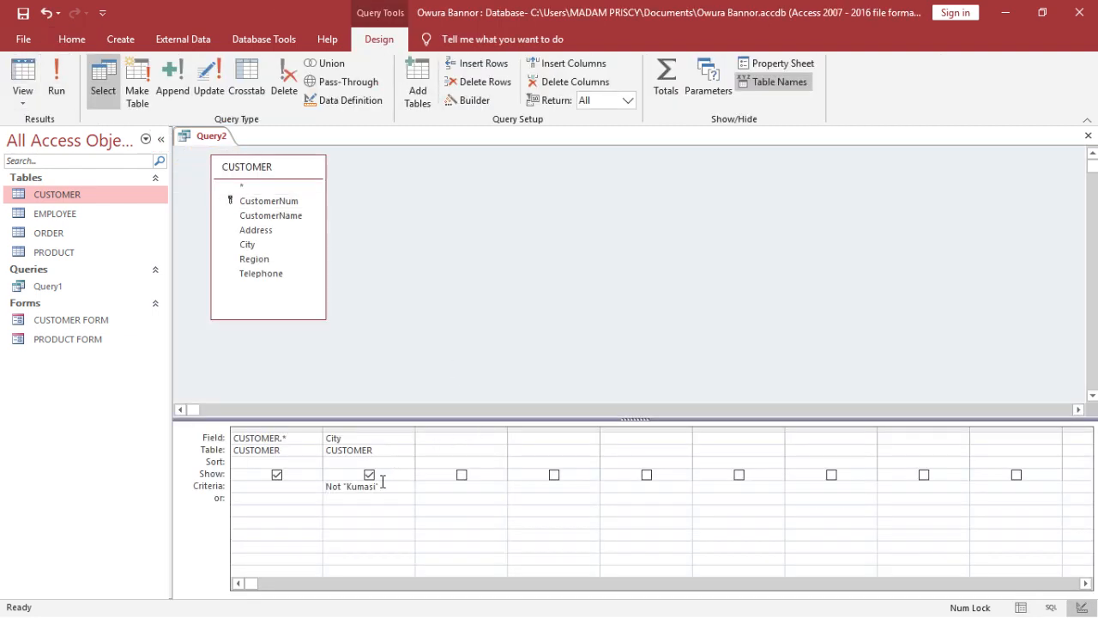
left_click(369, 475)
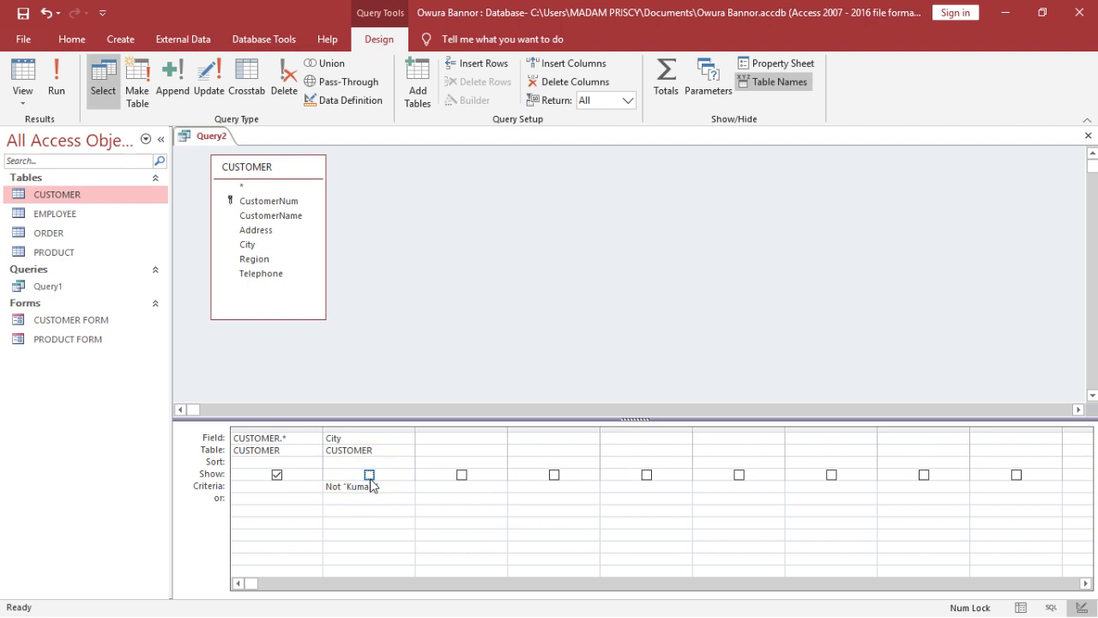
left_click(56, 100)
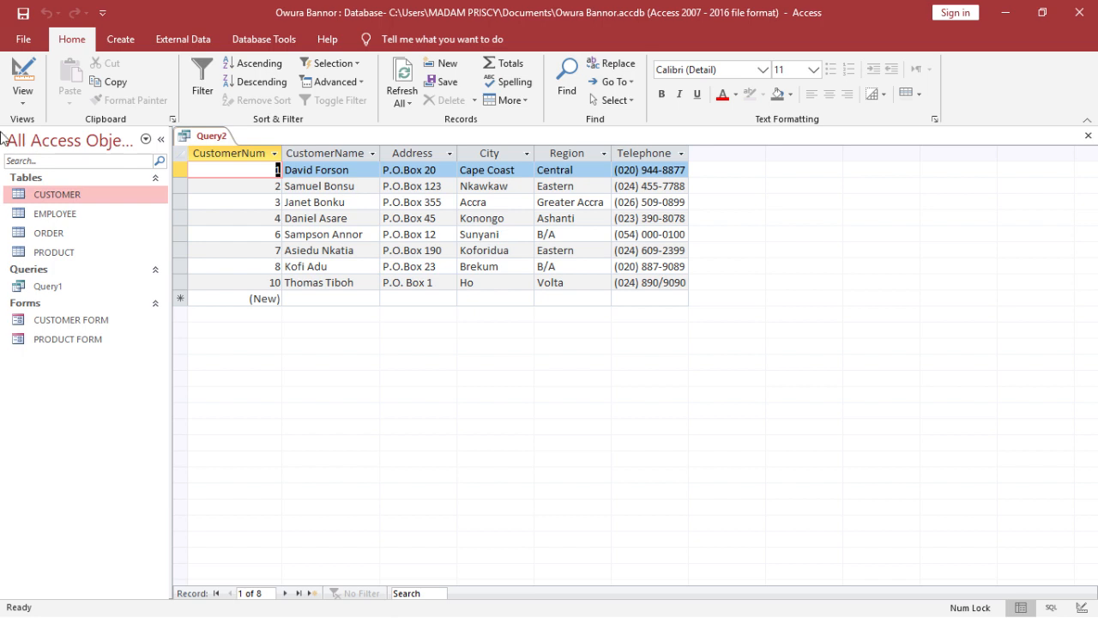
- Try <>Accra as an alternative "or" criterion for the City column and run the query
left_click(24, 74)
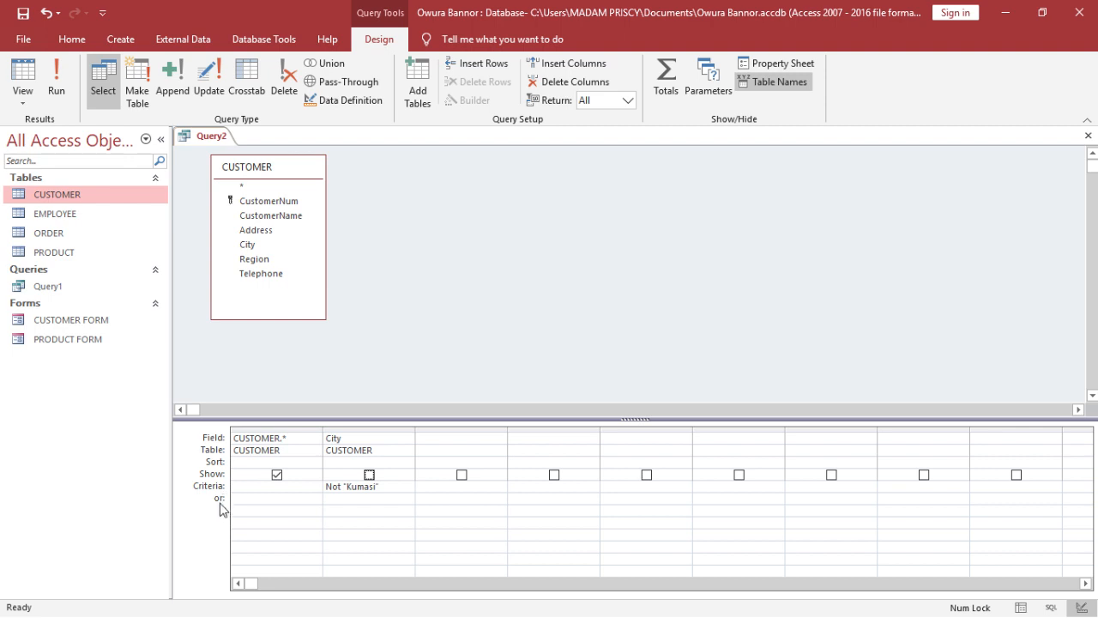
left_click(365, 502)
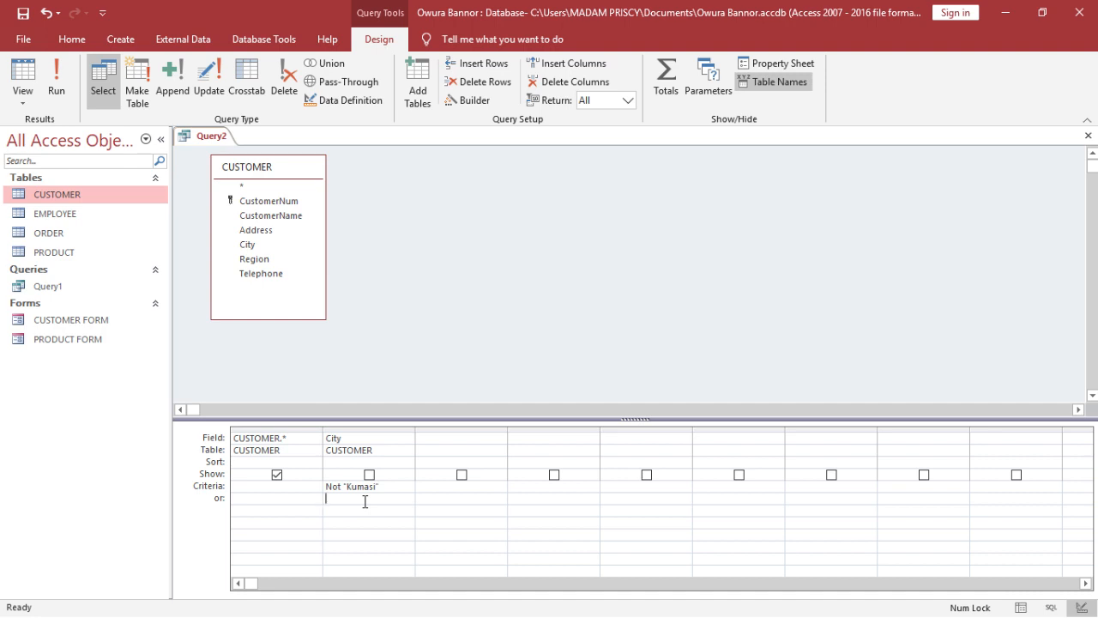
type("<>")
type("A")
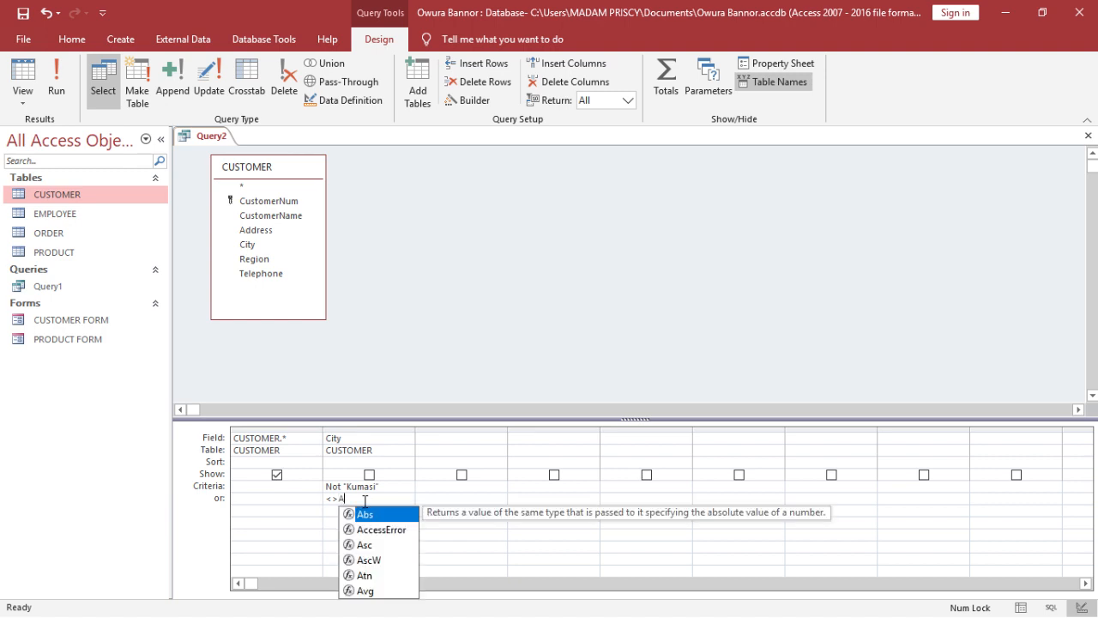
type("ccra")
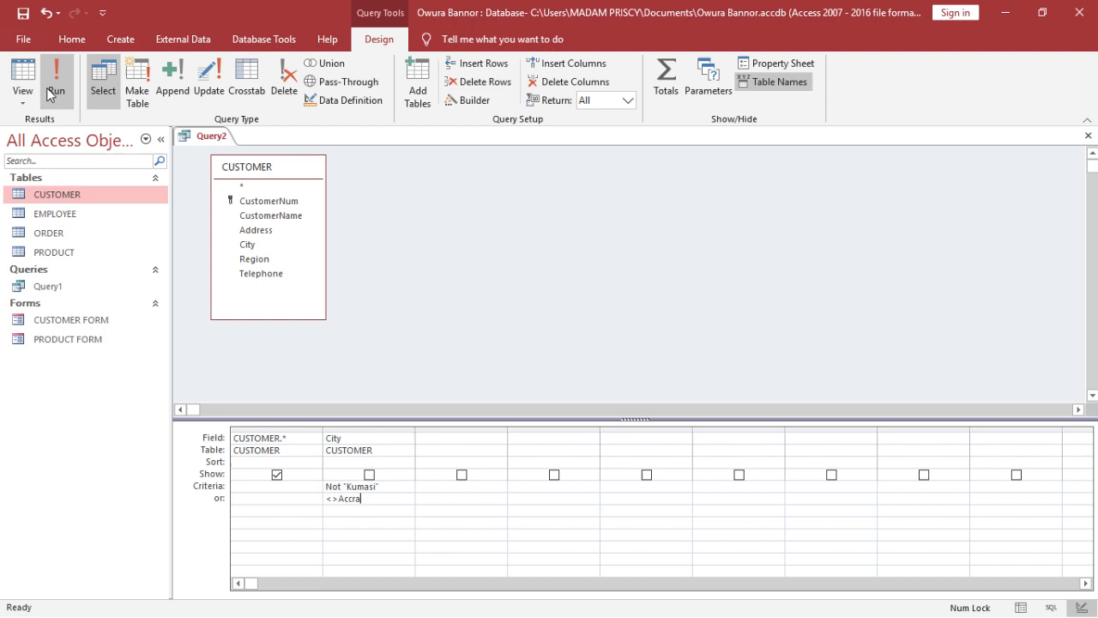
left_click(49, 93)
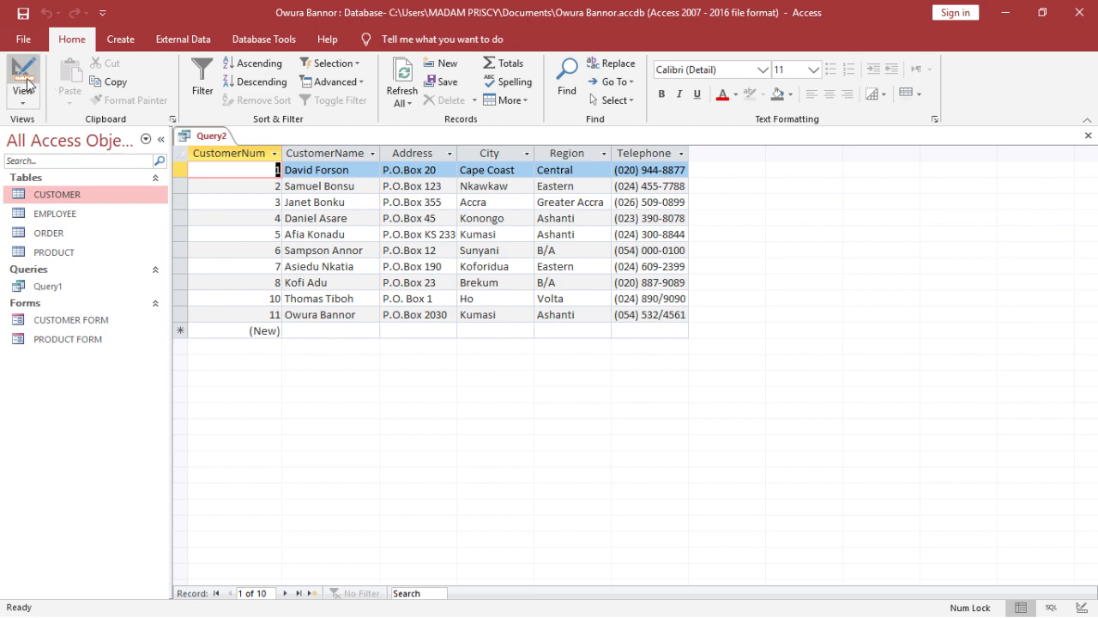
- Return to Design view and remove the <>Accra criterion from the City column
left_click(24, 79)
left_click(406, 503)
key("BackSpace")
key("BackSpace")
key("BackSpace")
key("BackSpace")
key("BackSpace")
key("BackSpace")
key("BackSpace")
key("BackSpace")
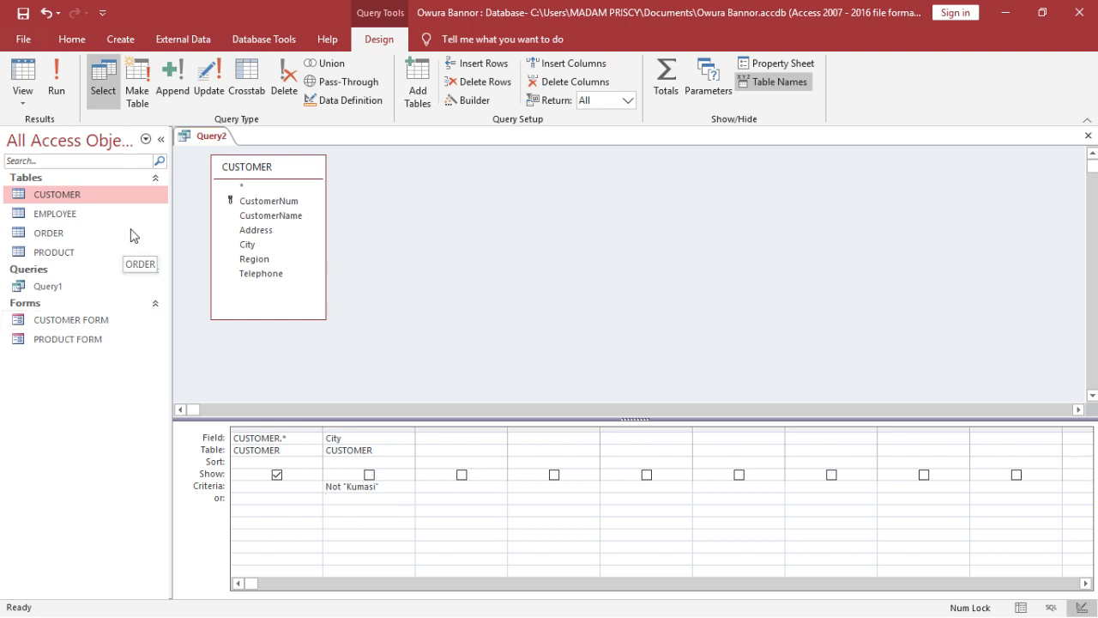
- In the CUSTOMER table, change the city of both Kumasi records to the misspelling Kumsi, and close the table
left_click(152, 199)
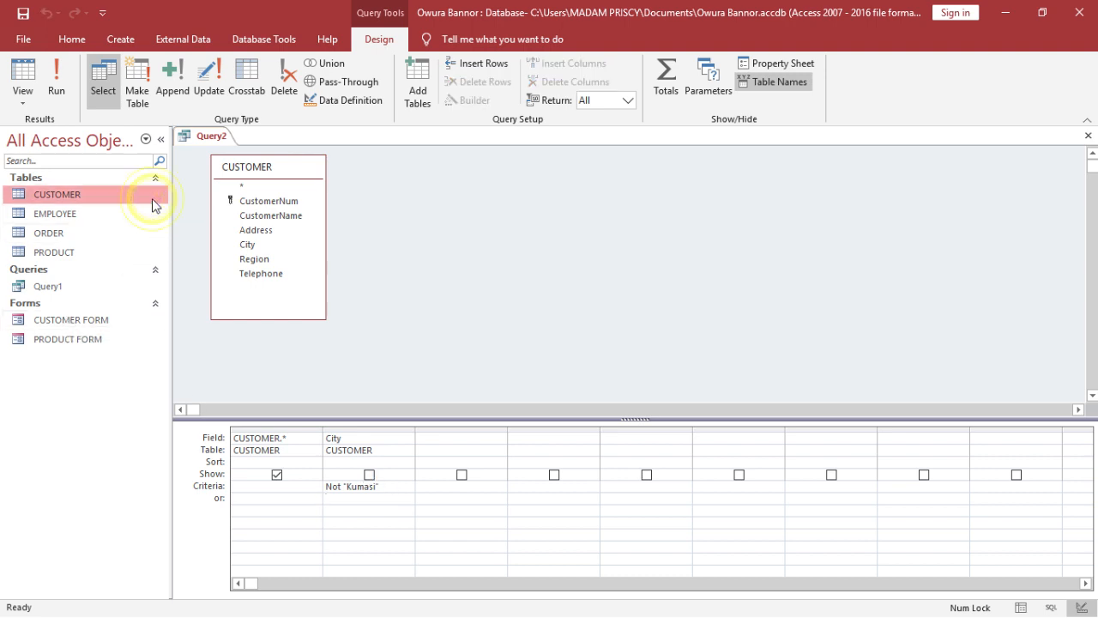
double_click(116, 196)
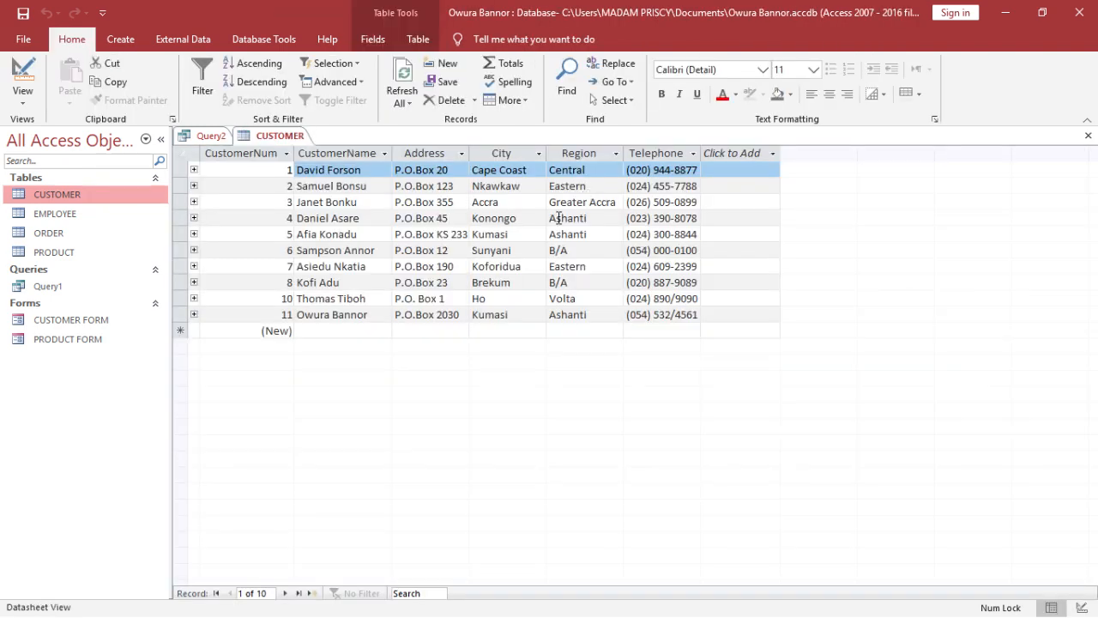
left_click(501, 237)
key("BackSpace")
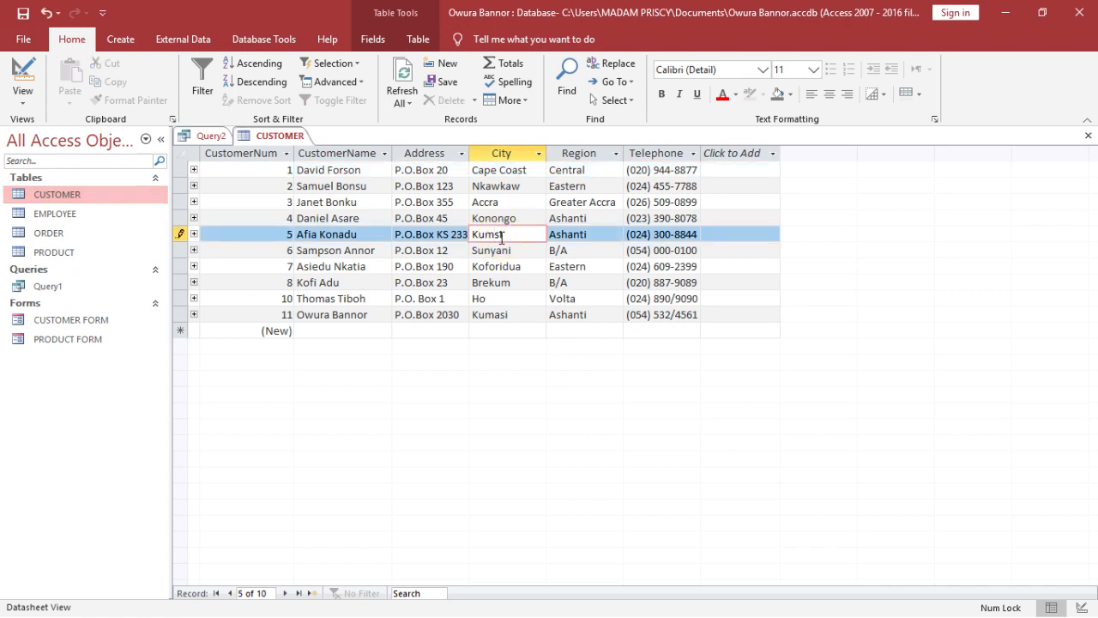
left_click(503, 314)
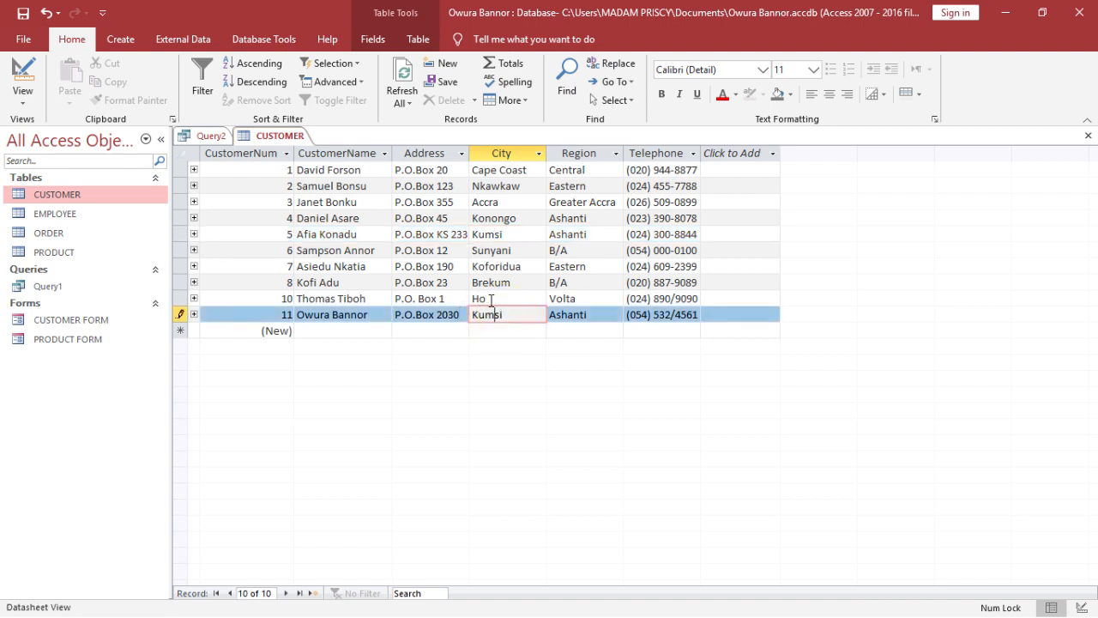
left_click(520, 252)
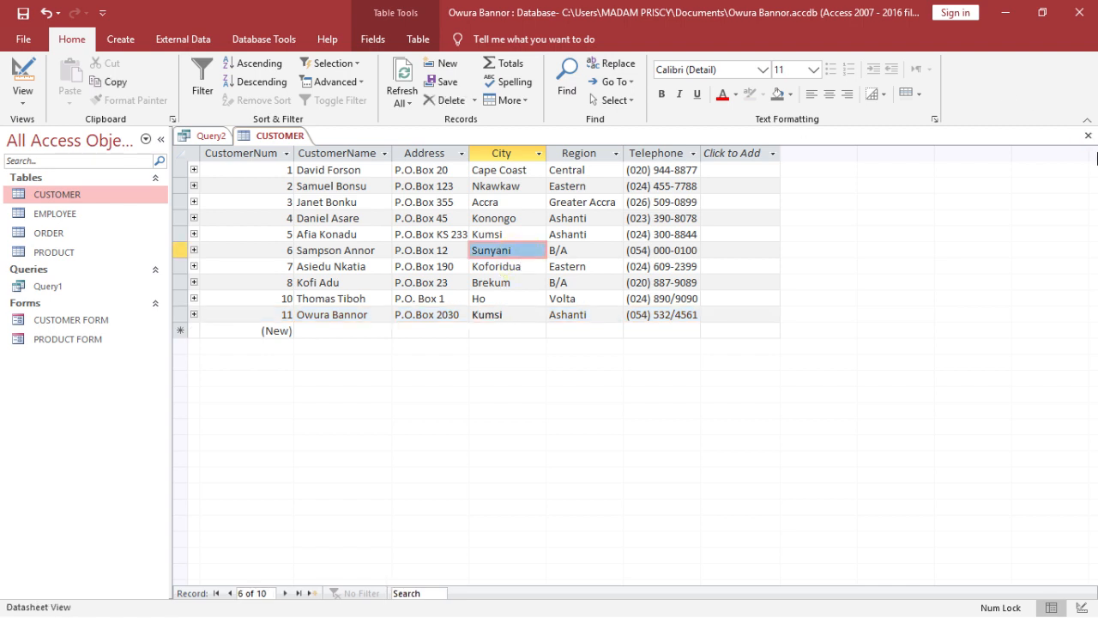
left_click(1089, 136)
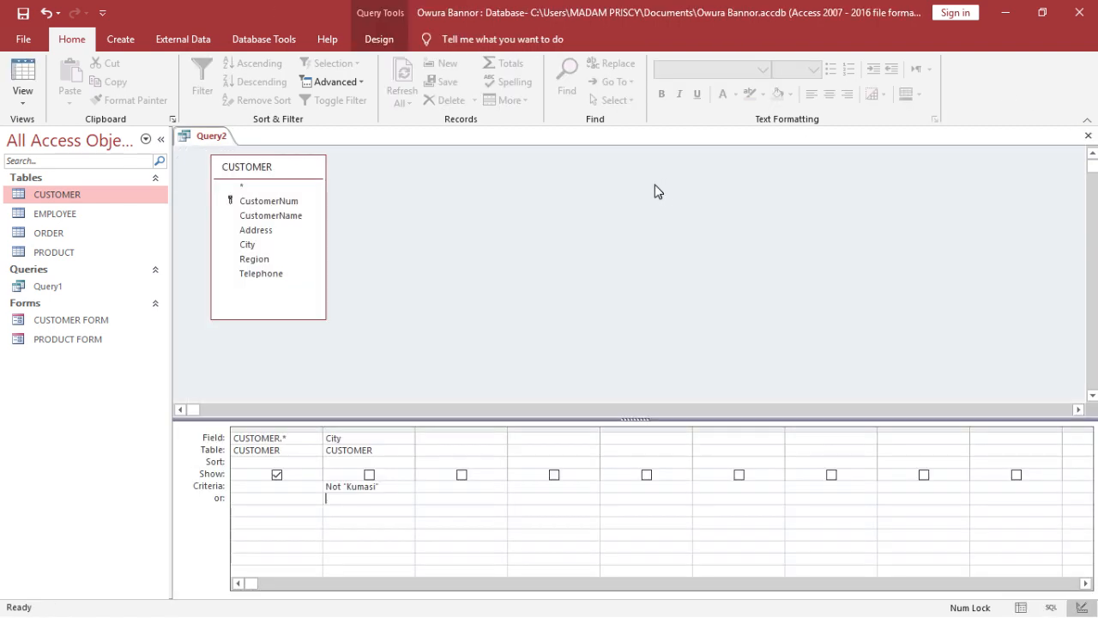
- Run the query with the Not "Kumasi" criterion against the edited customer records
left_click(359, 496)
left_click(381, 40)
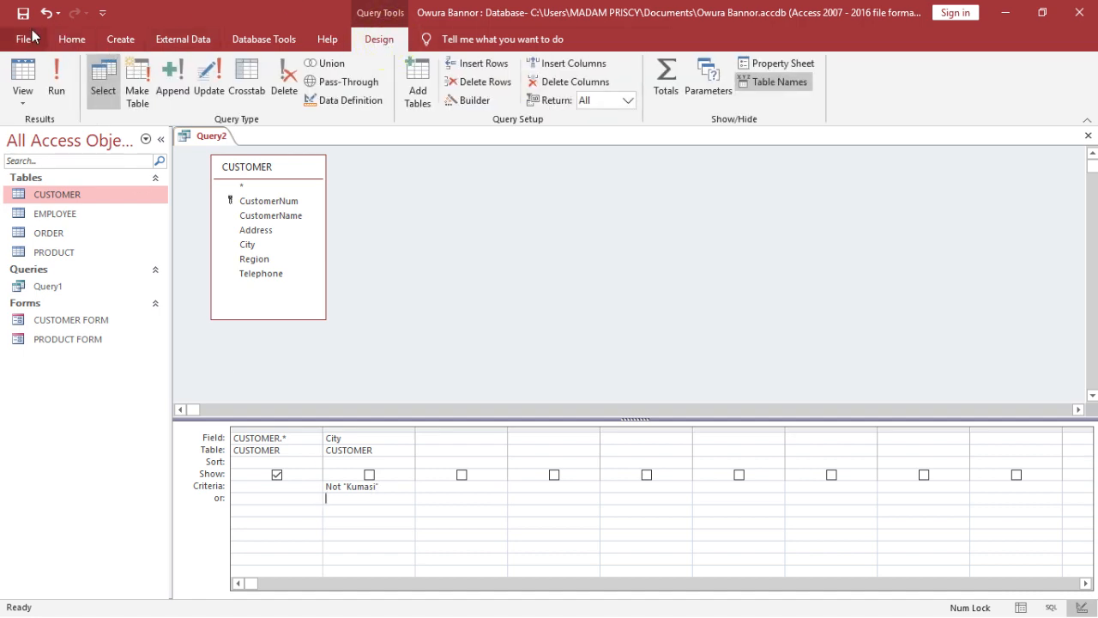
left_click(50, 72)
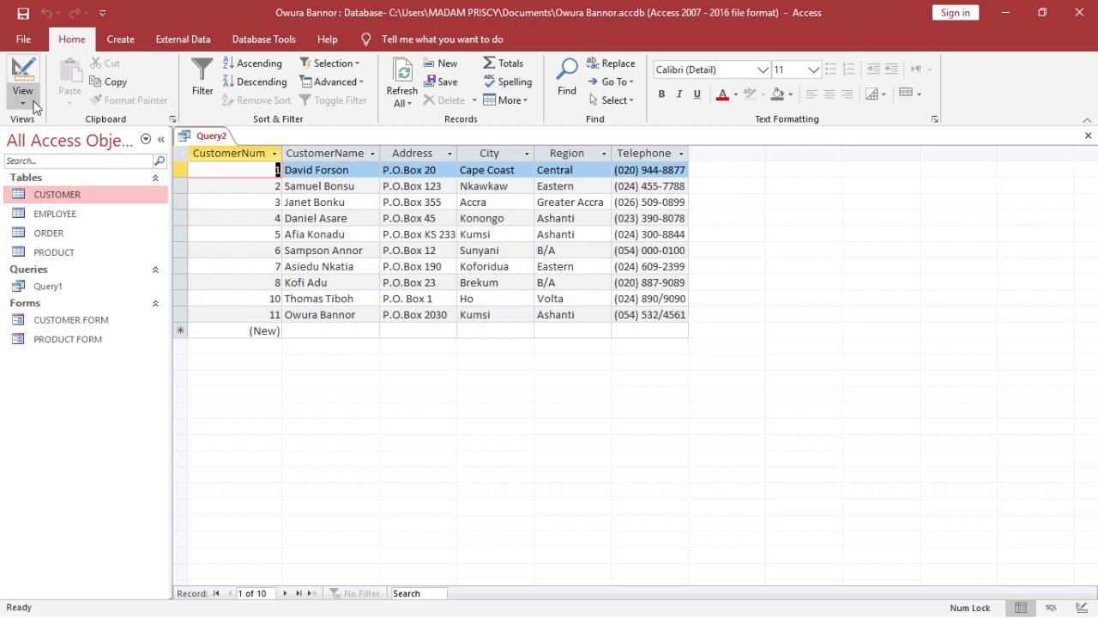
- Back in Design view, reduce the City criterion to "Kumasi" by removing Not, and run the query
left_click(22, 75)
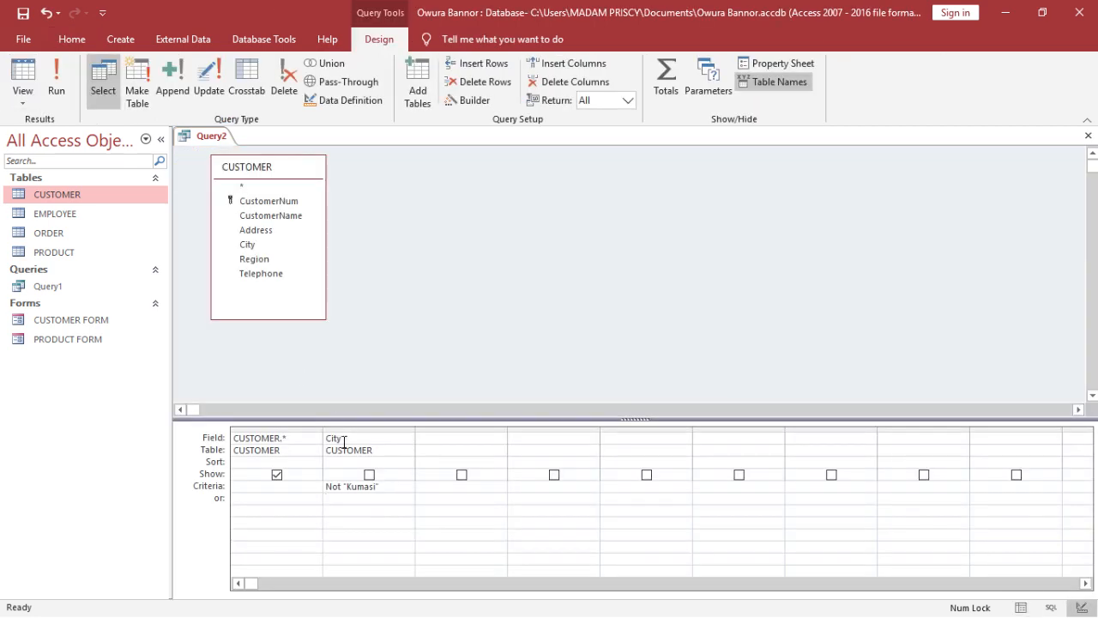
left_click(367, 498)
left_click(342, 487)
key("BackSpace")
key("BackSpace")
key("BackSpace")
key("Delete")
left_click(327, 486)
left_click(55, 79)
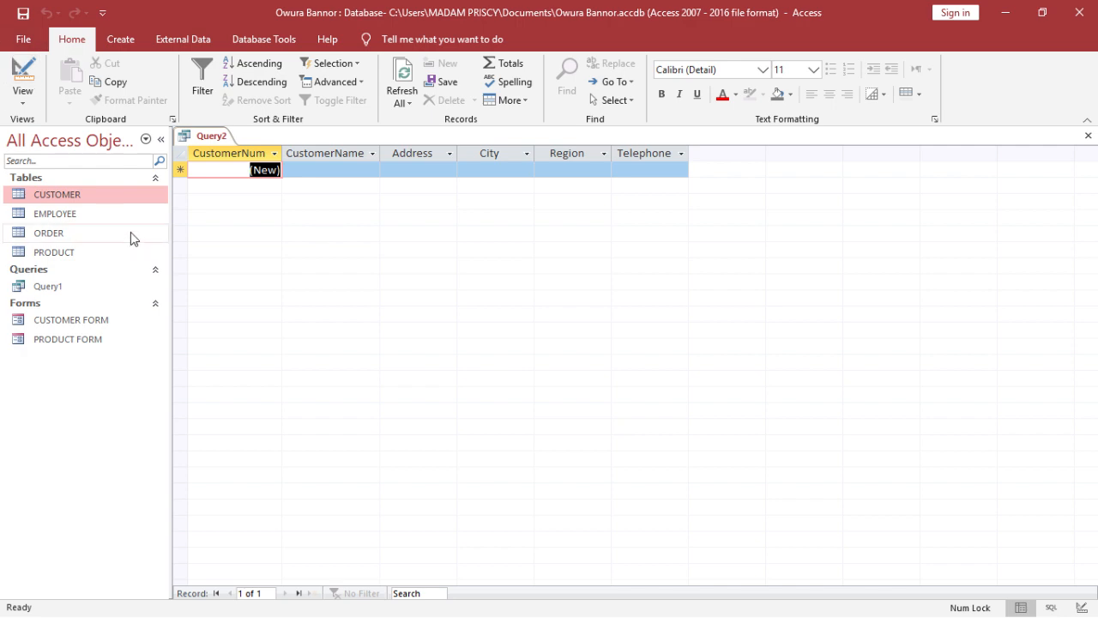
- Check the city spelling in the CUSTOMER table, and run the query with its City criterion changed to "Kumsi"
double_click(125, 196)
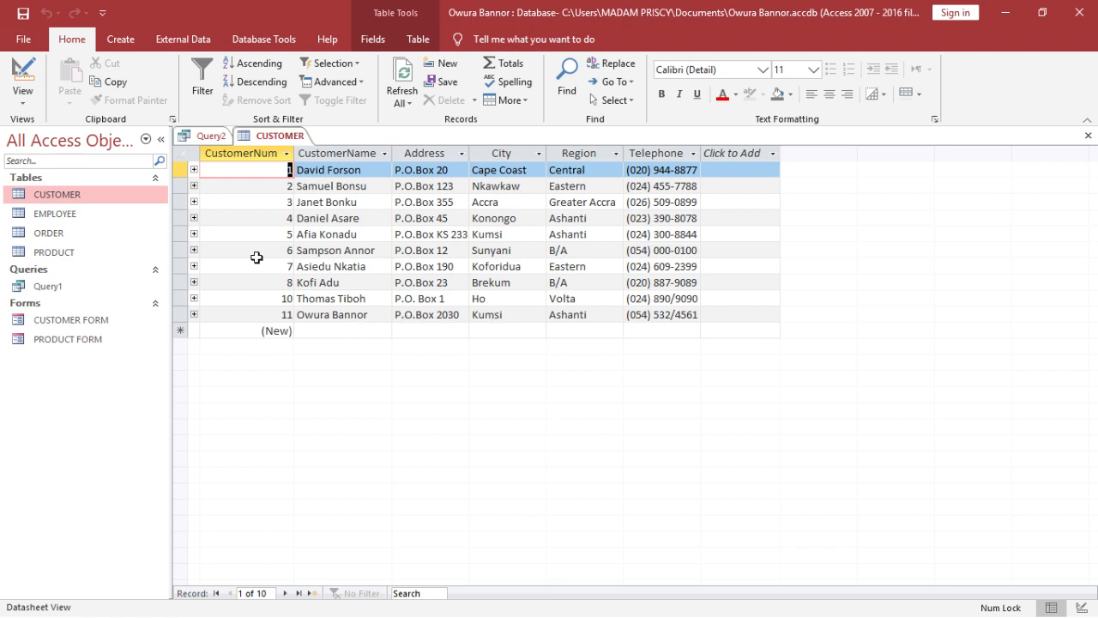
left_click(1088, 135)
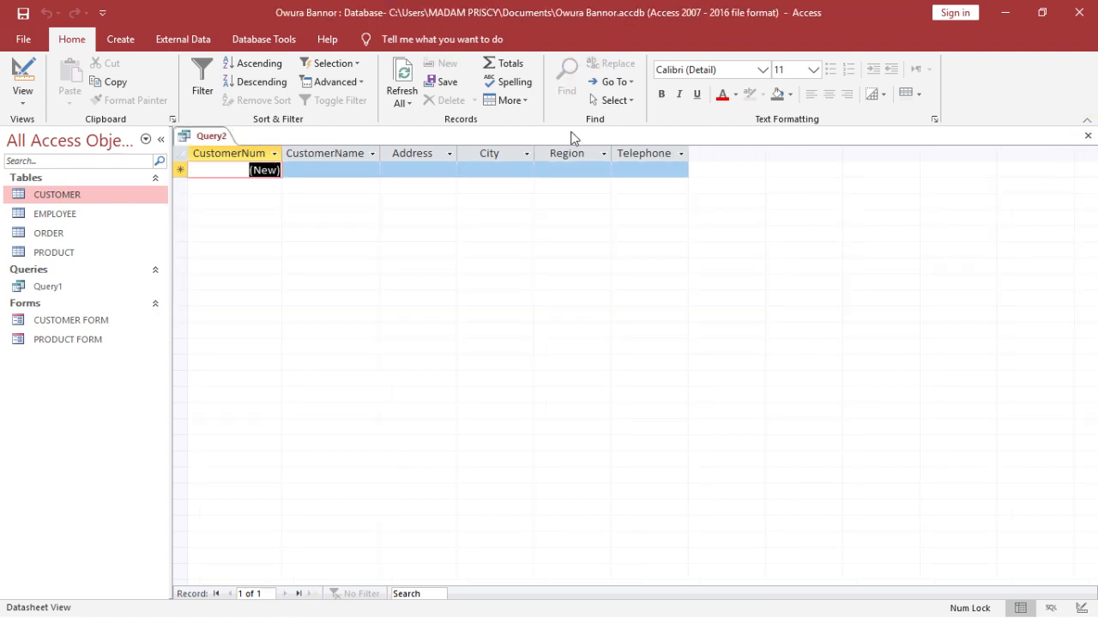
left_click(13, 64)
left_click(353, 484)
left_click(352, 485)
key("BackSpace")
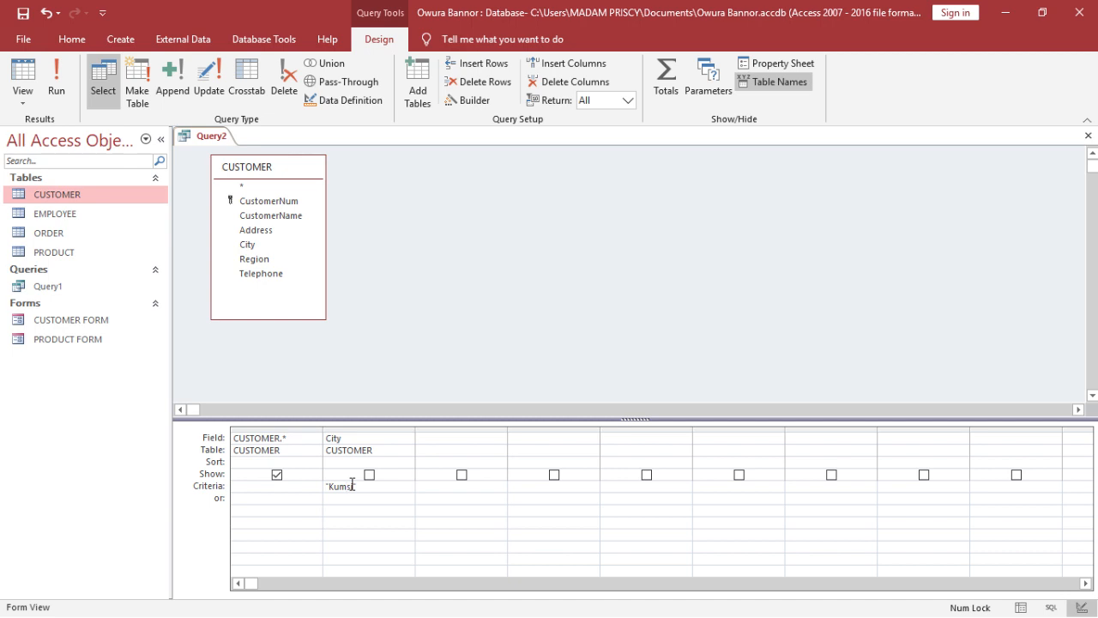
left_click(66, 83)
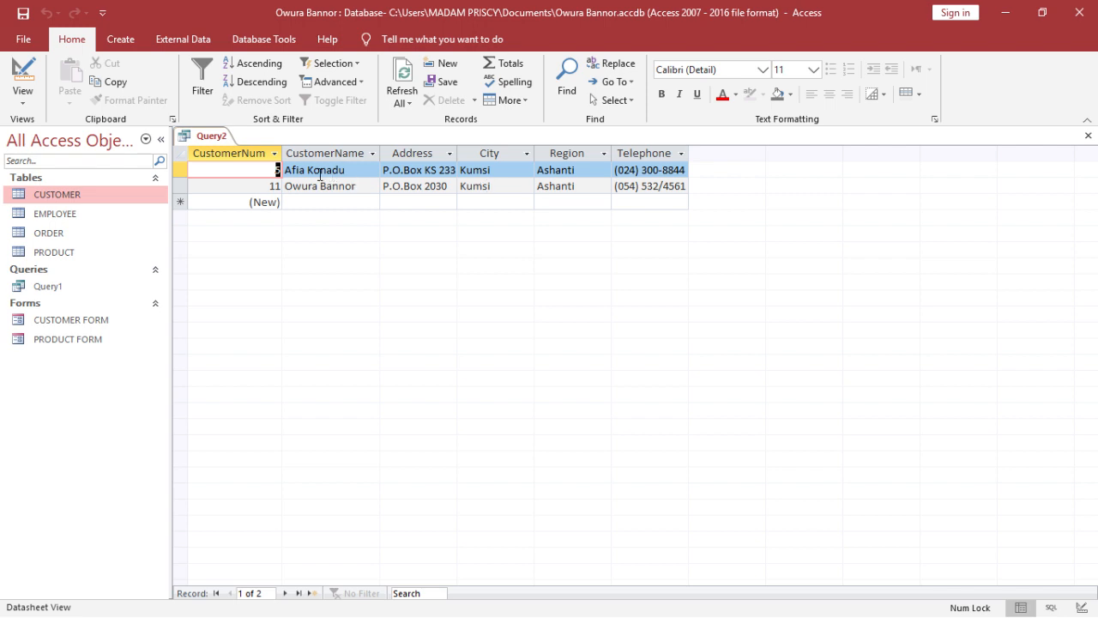
- In the CUSTOMER table, correct the city of both Kumsi records to Kumasi, and close the table
double_click(70, 196)
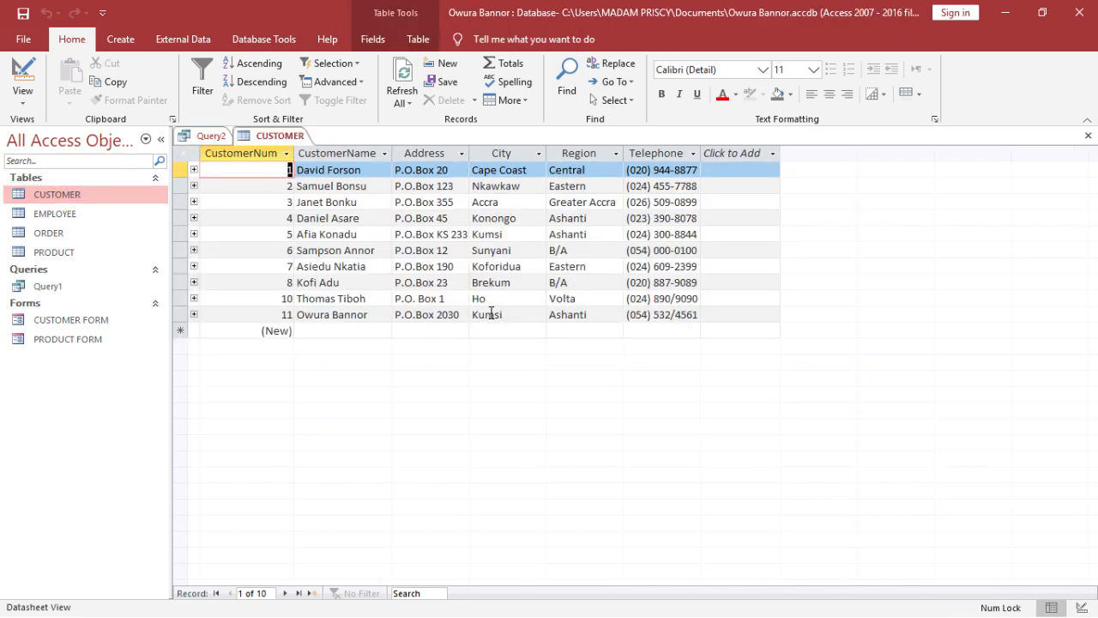
left_click(493, 314)
type("a")
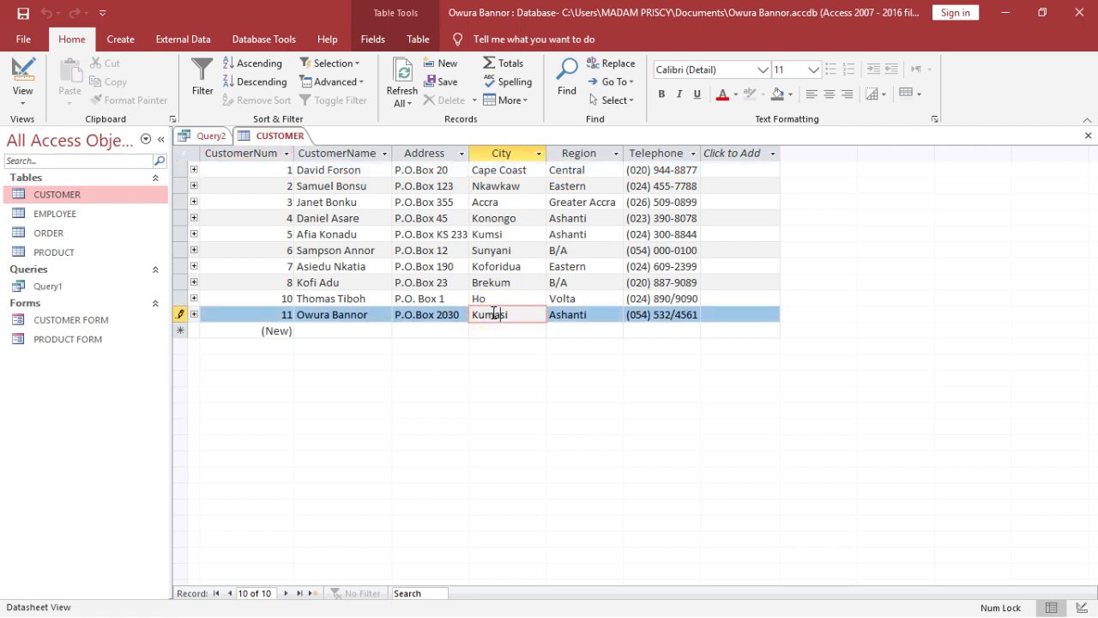
left_click(496, 234)
type("a")
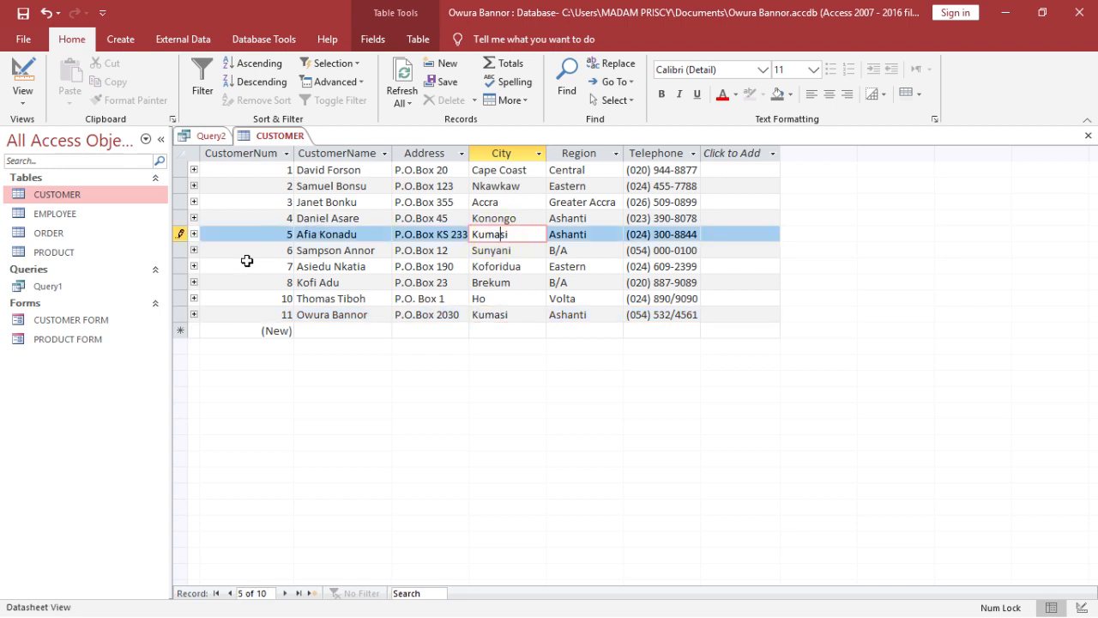
left_click(739, 294)
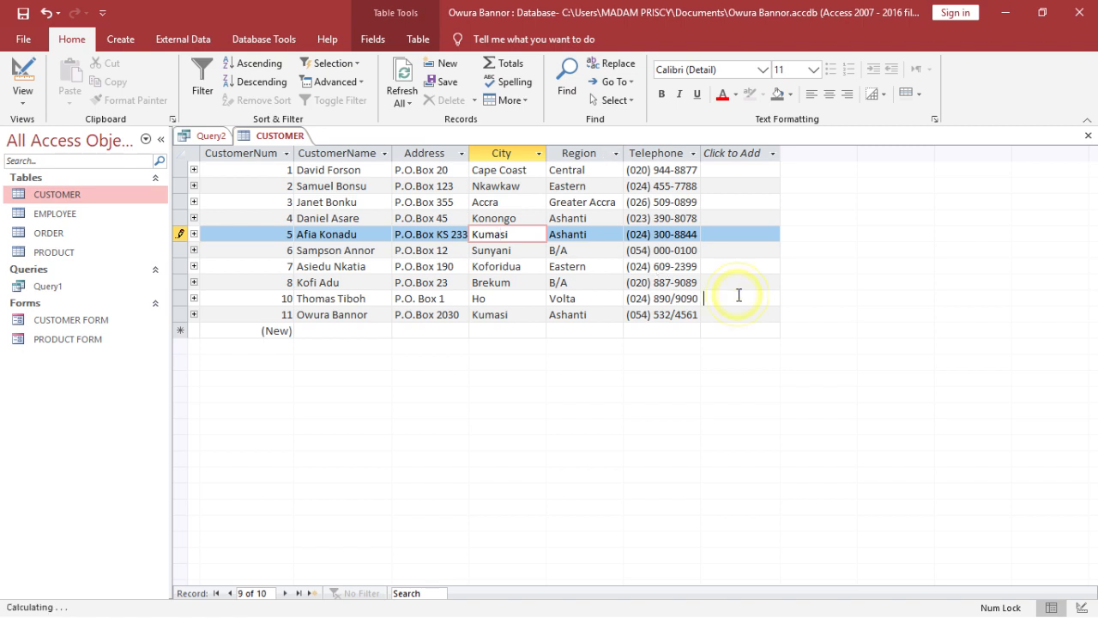
left_click(1088, 135)
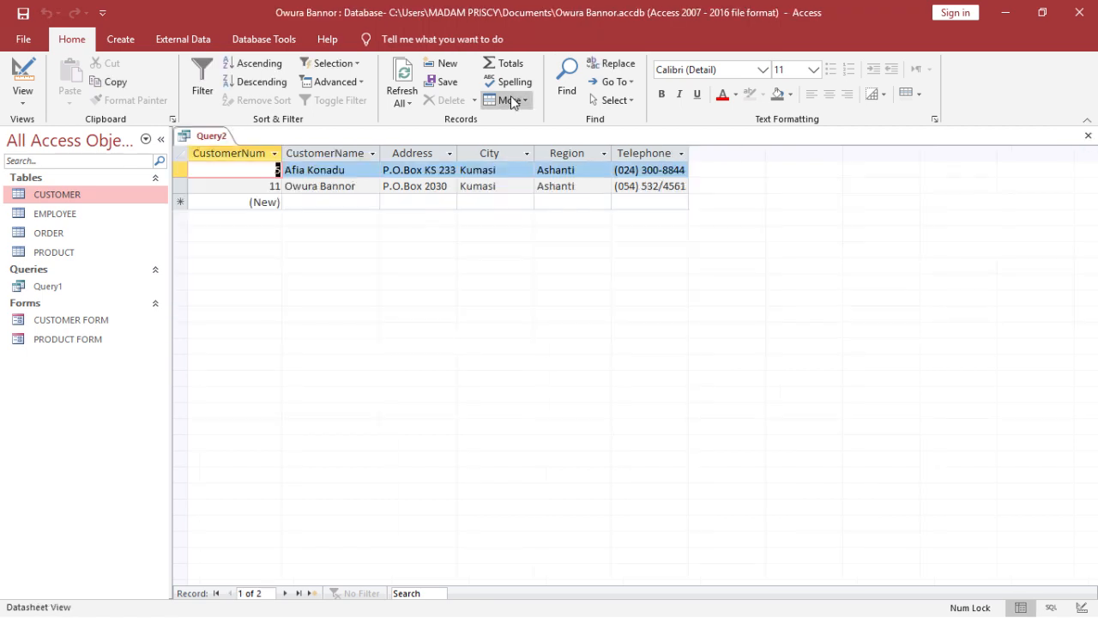
- Rerun the query with the "Kumsi" criterion, and run it again with the City criterion corrected to "Kumasi"
left_click(25, 74)
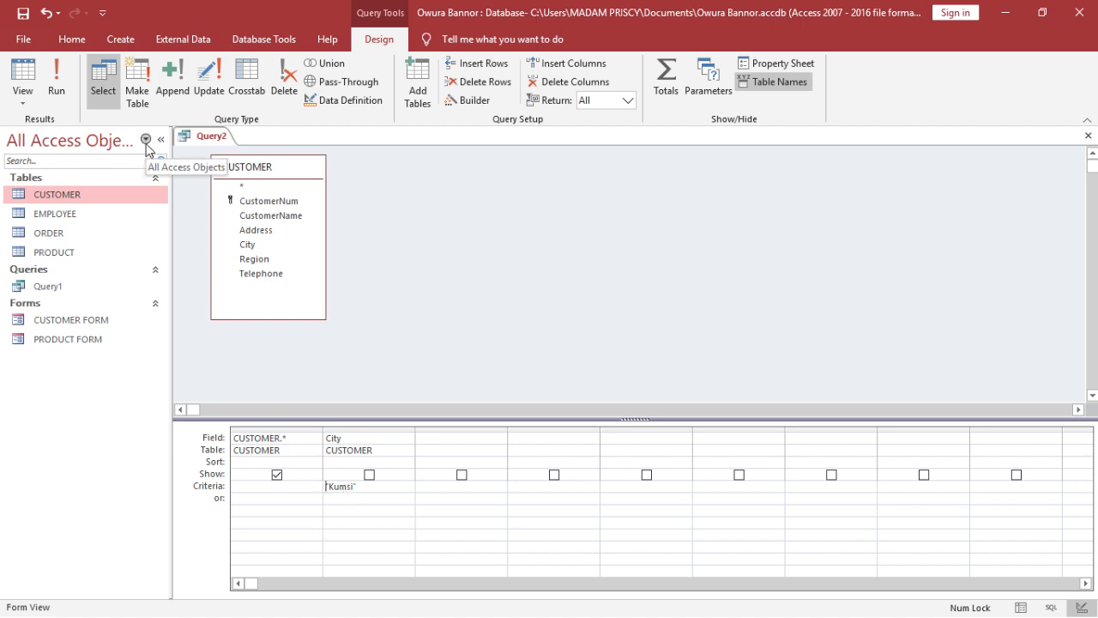
left_click(48, 66)
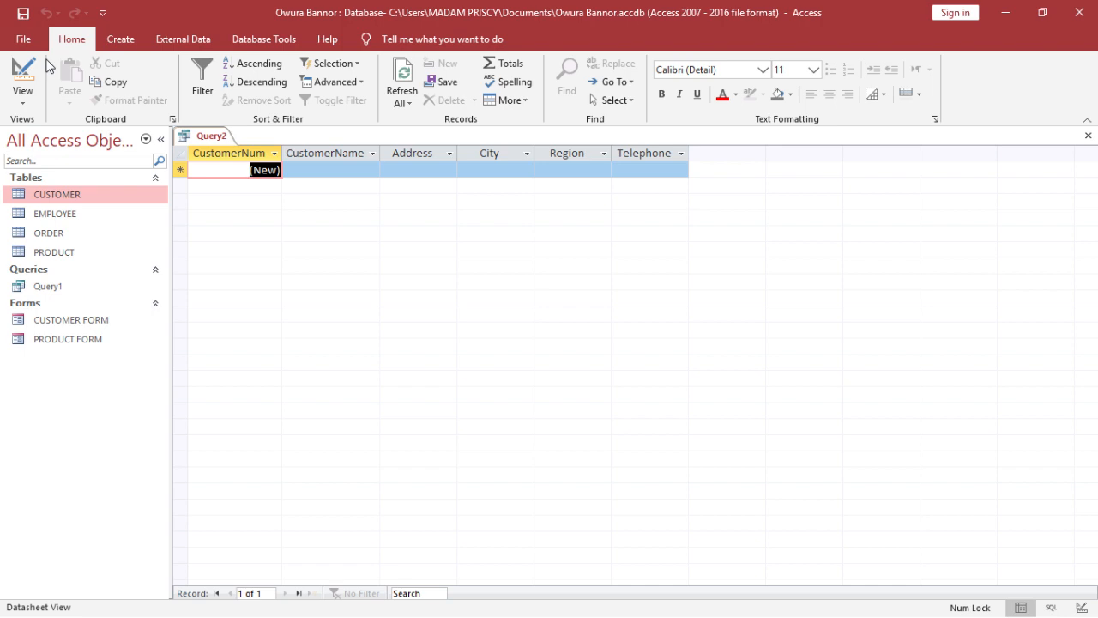
left_click(22, 75)
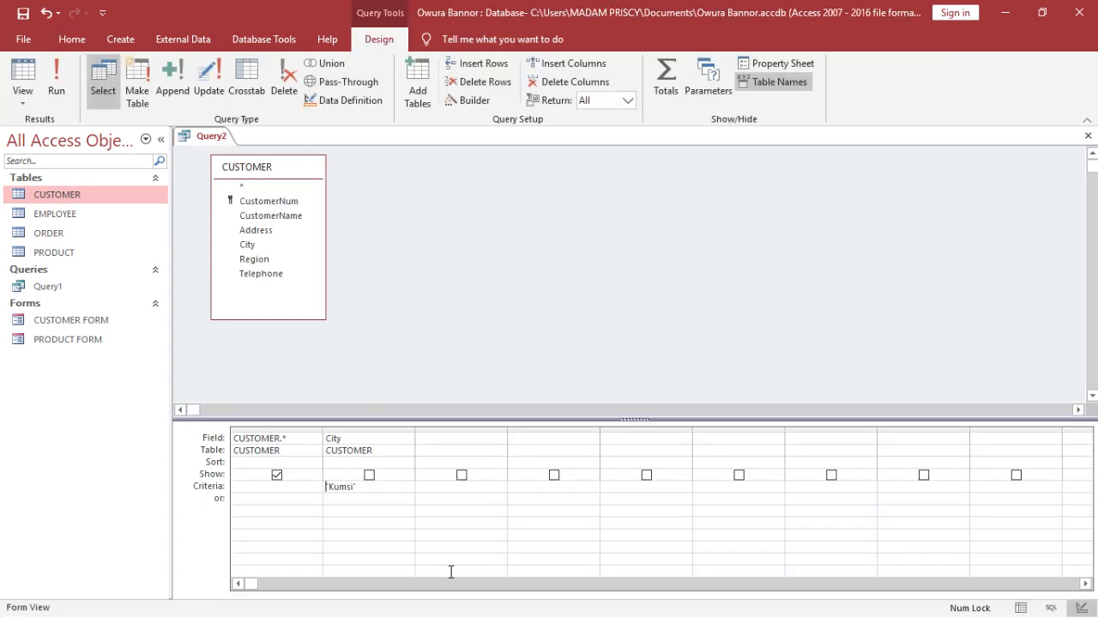
left_click(349, 488)
type("asi\"")
left_click(53, 67)
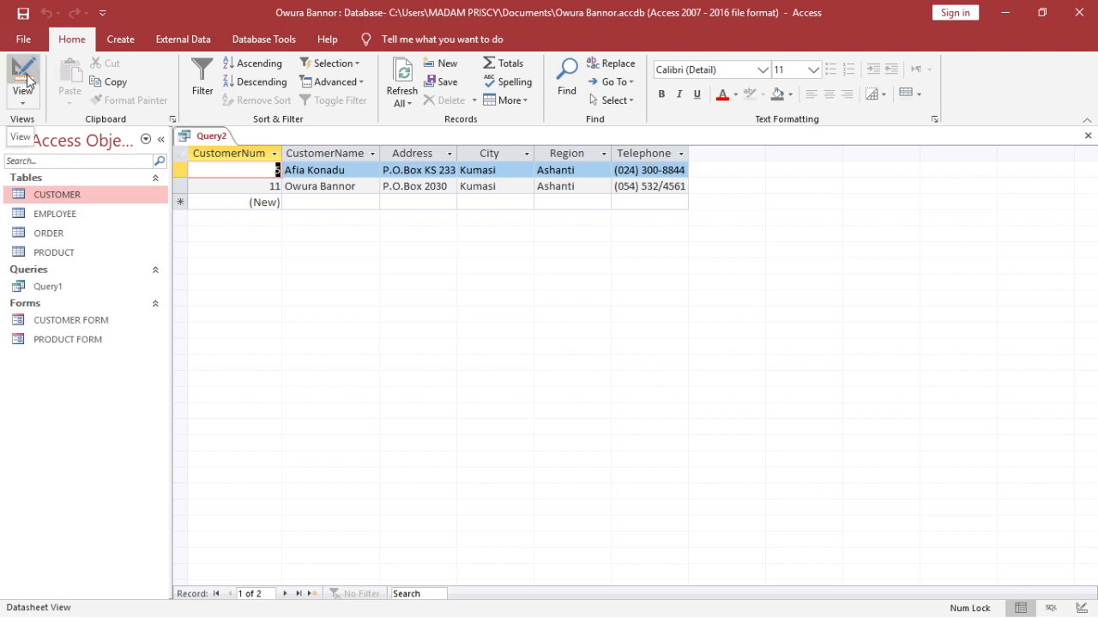
- In Design view, replace the City criterion with <> Kumasi and run the query
left_click(27, 79)
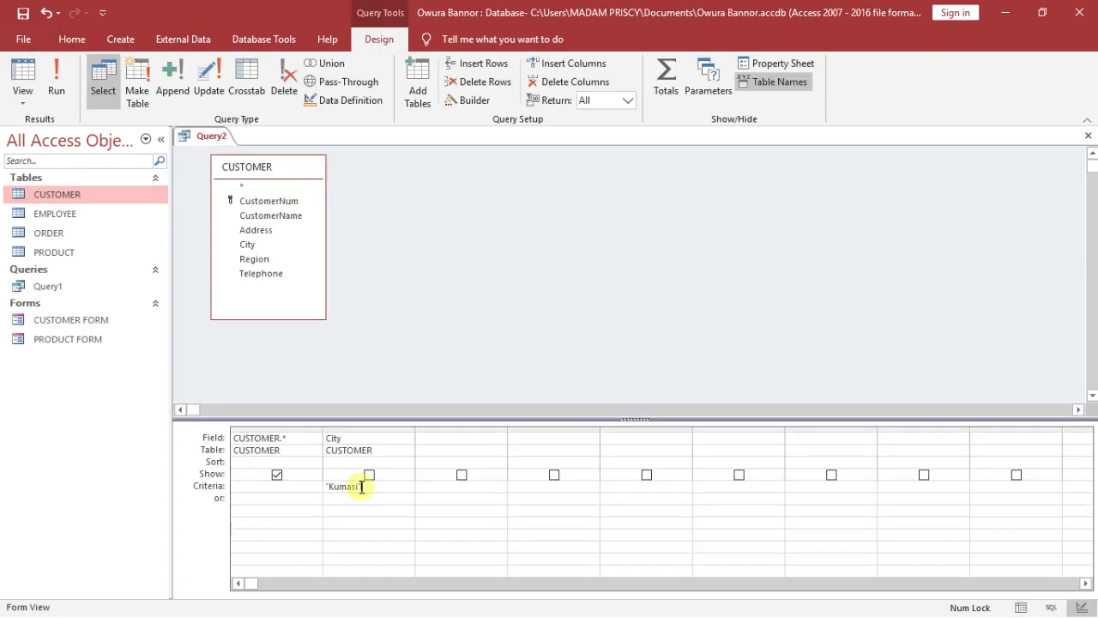
key("BackSpace")
key("BackSpace")
key("BackSpace")
key("BackSpace")
key("BackSpace")
key("BackSpace")
key("BackSpace")
type("<> Kumasi")
left_click(58, 62)
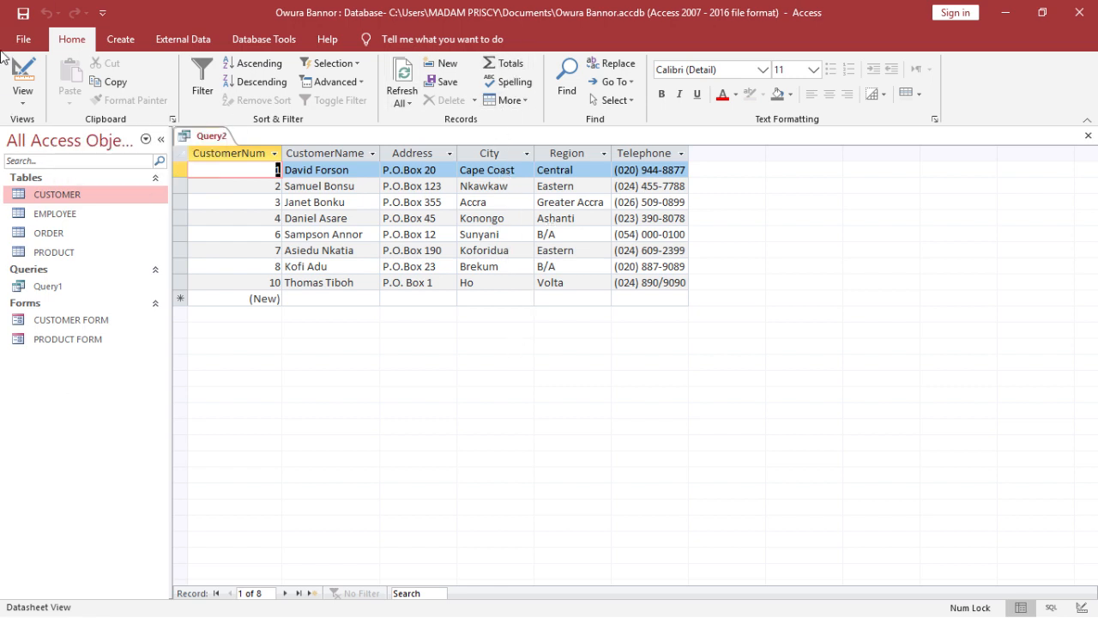
- Save the query as Query2 and close it
left_click(23, 14)
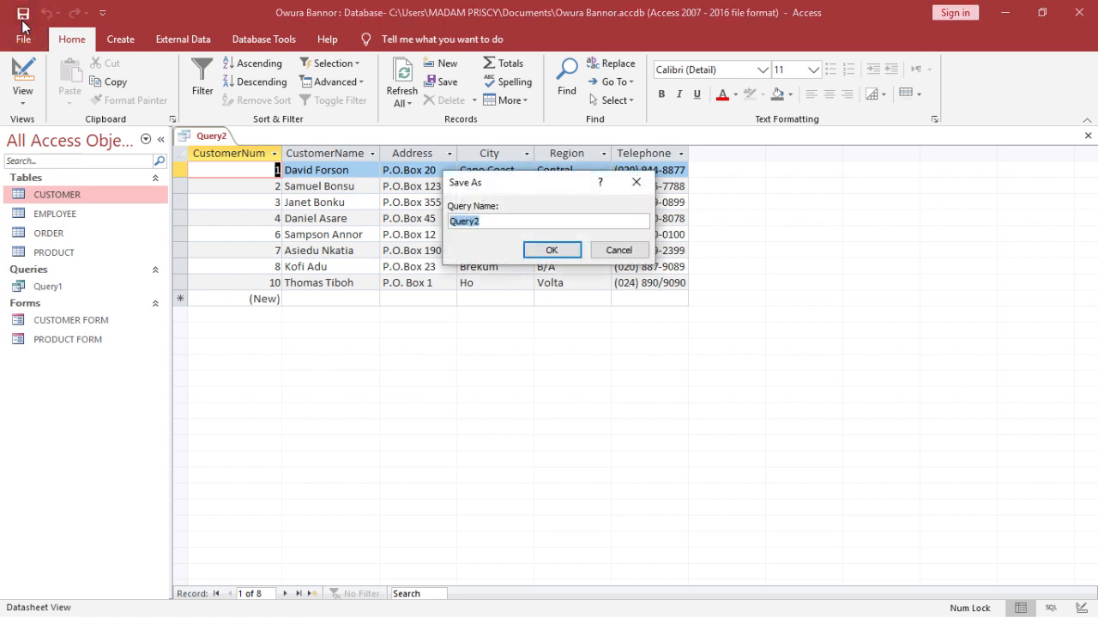
left_click(573, 252)
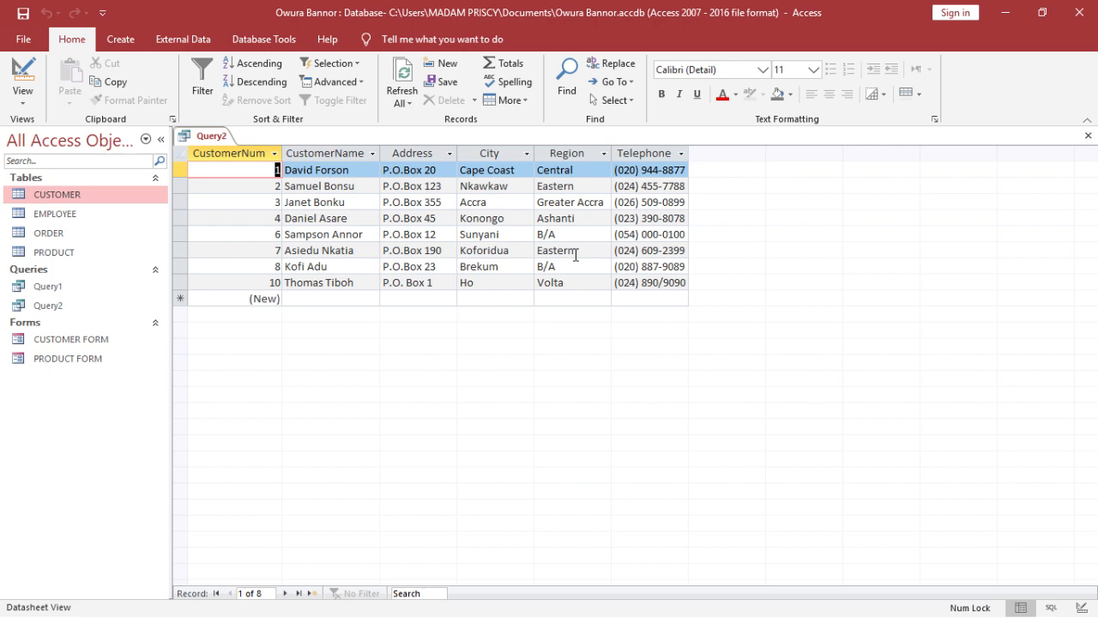
left_click(1090, 137)
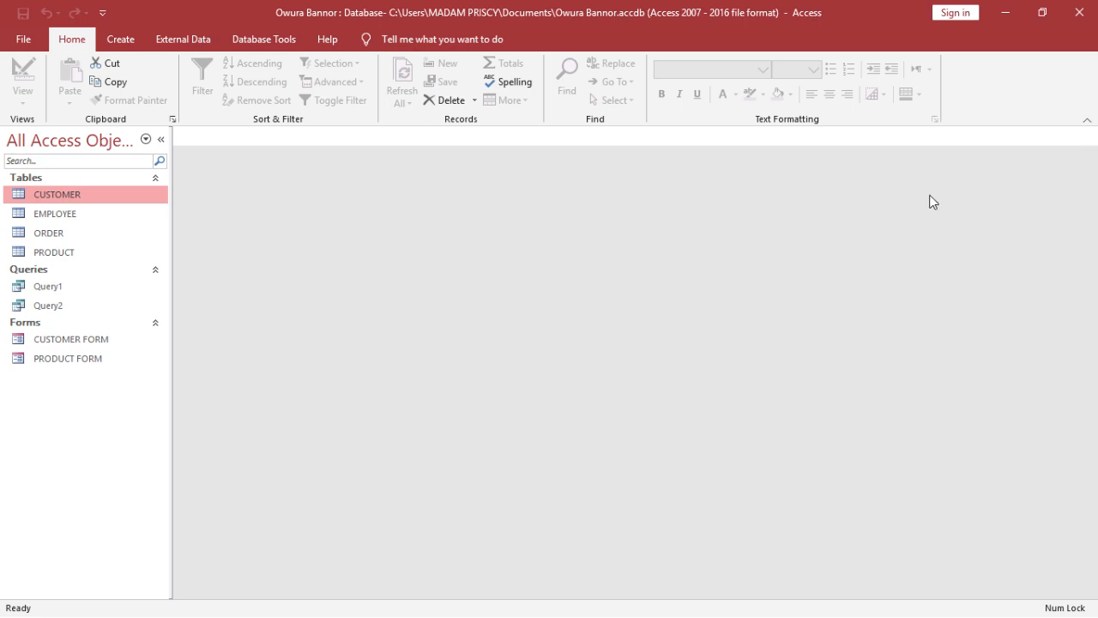
- Open the ORDER table to review its fields and order dates, and close it
left_click(94, 237)
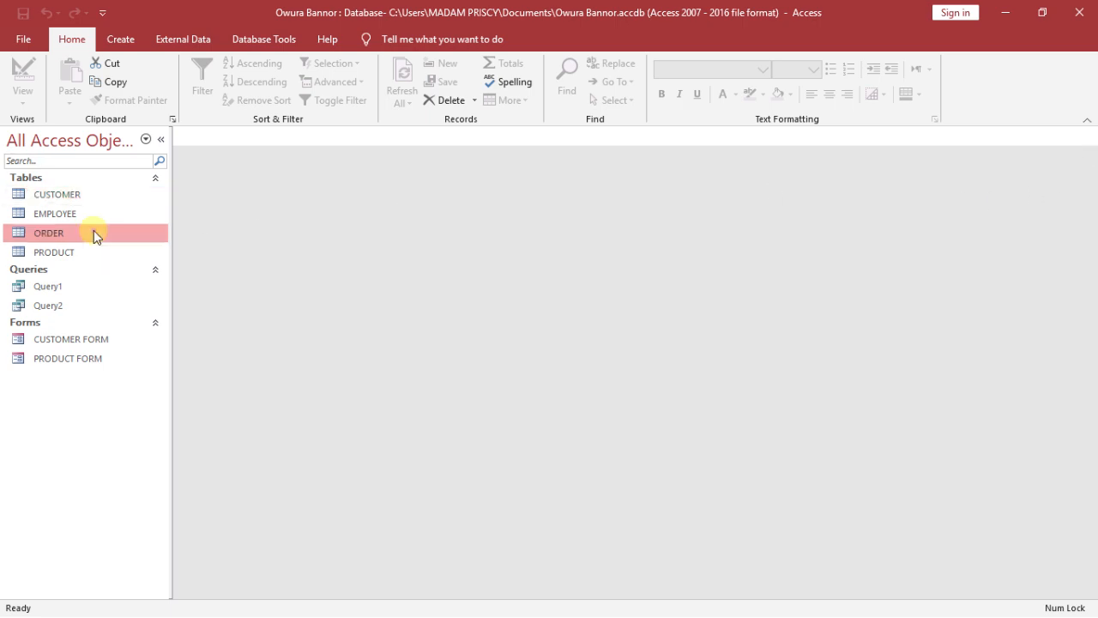
double_click(94, 232)
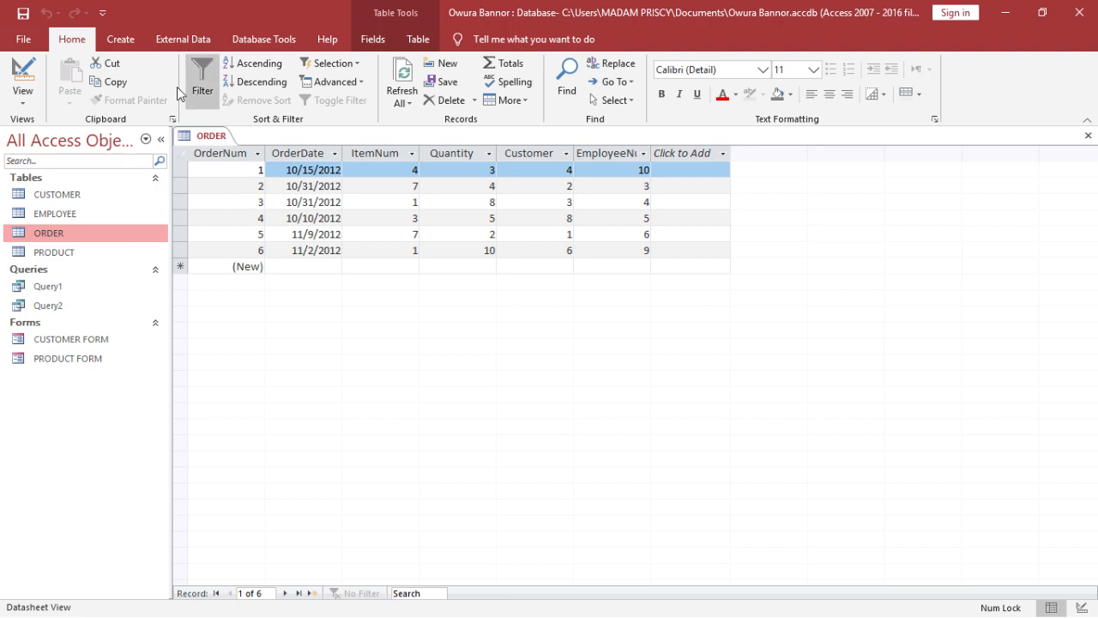
left_click(23, 12)
left_click(1088, 134)
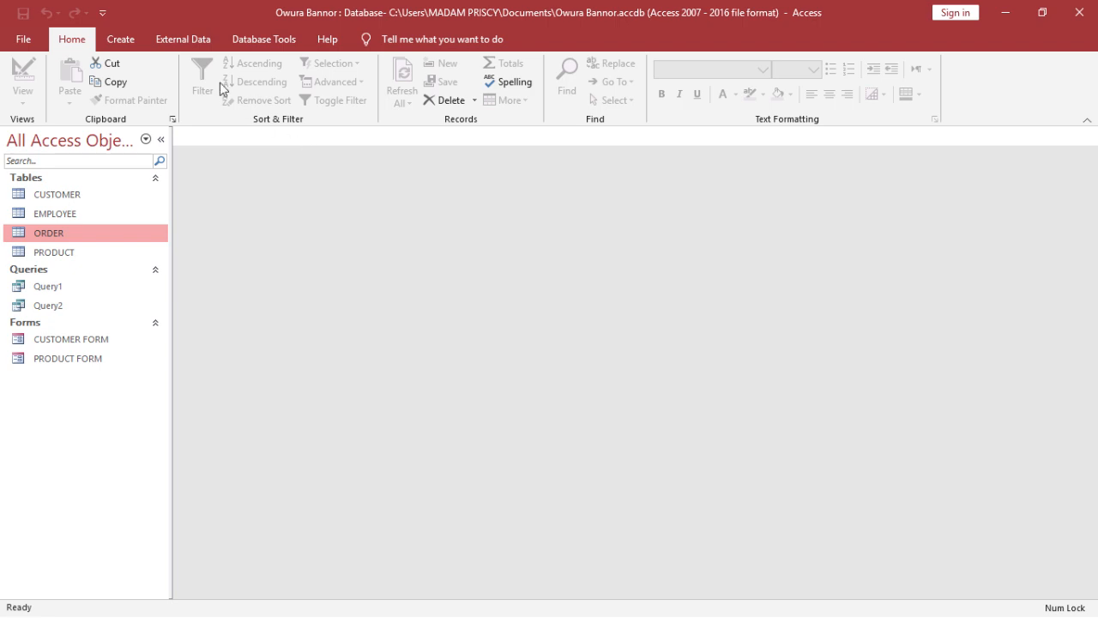
- Create a query in Design view with the ORDER and PRODUCT tables, spaced apart and with ORDER enlarged to show all its fields
left_click(135, 48)
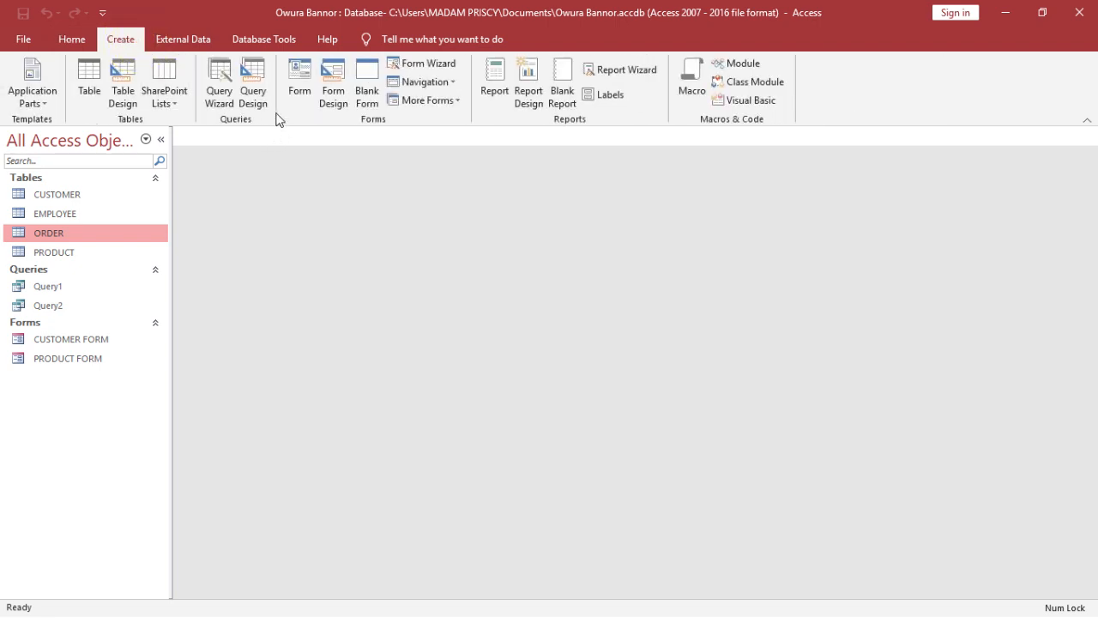
left_click(263, 91)
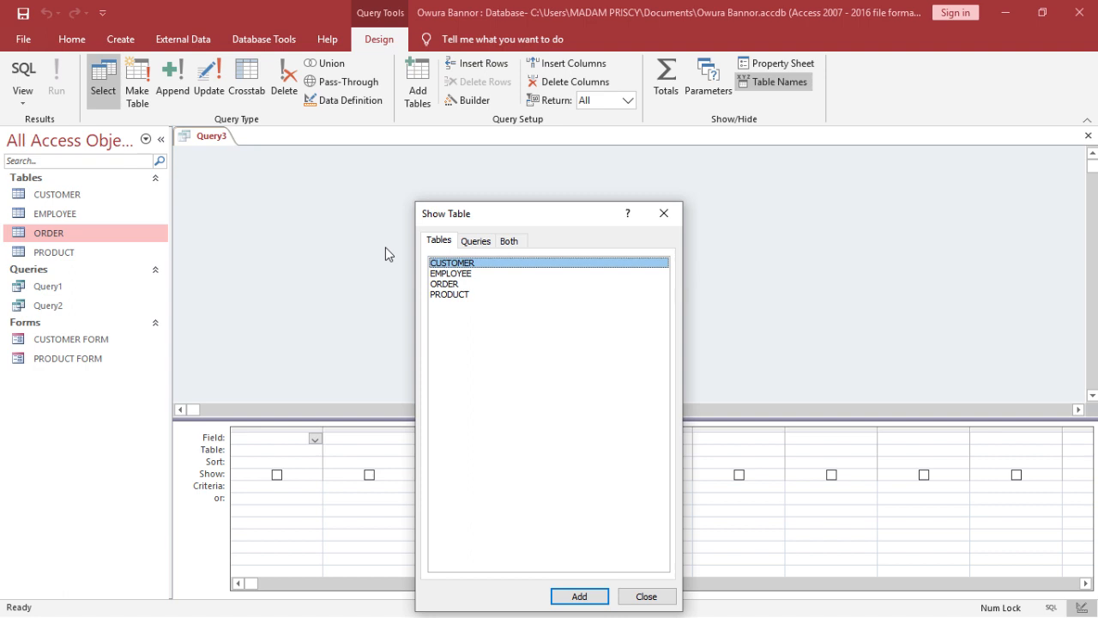
double_click(454, 284)
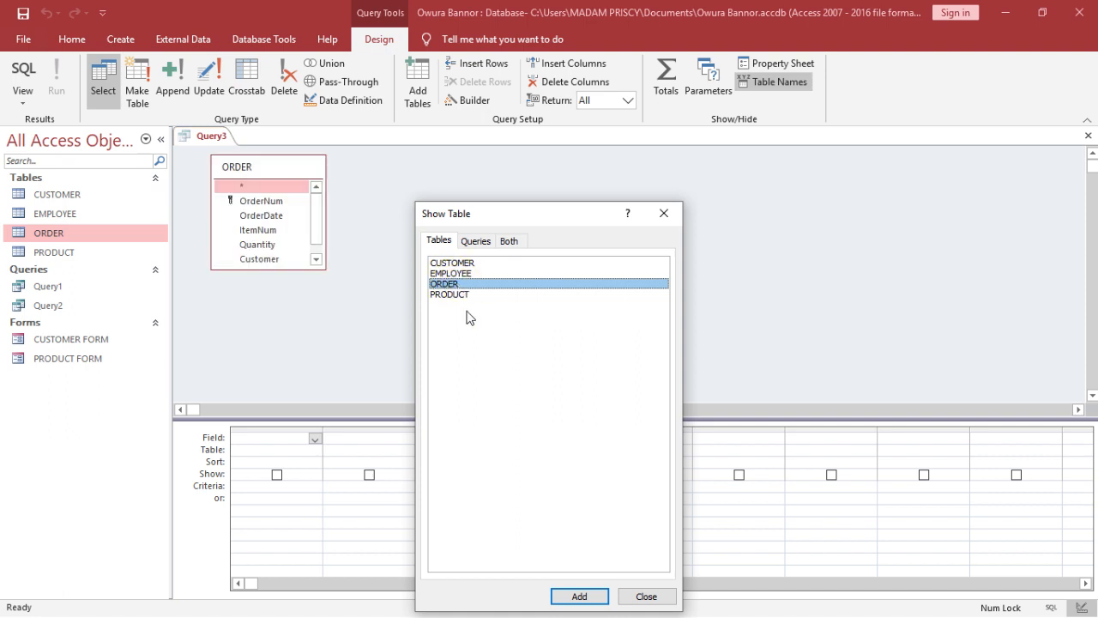
double_click(473, 296)
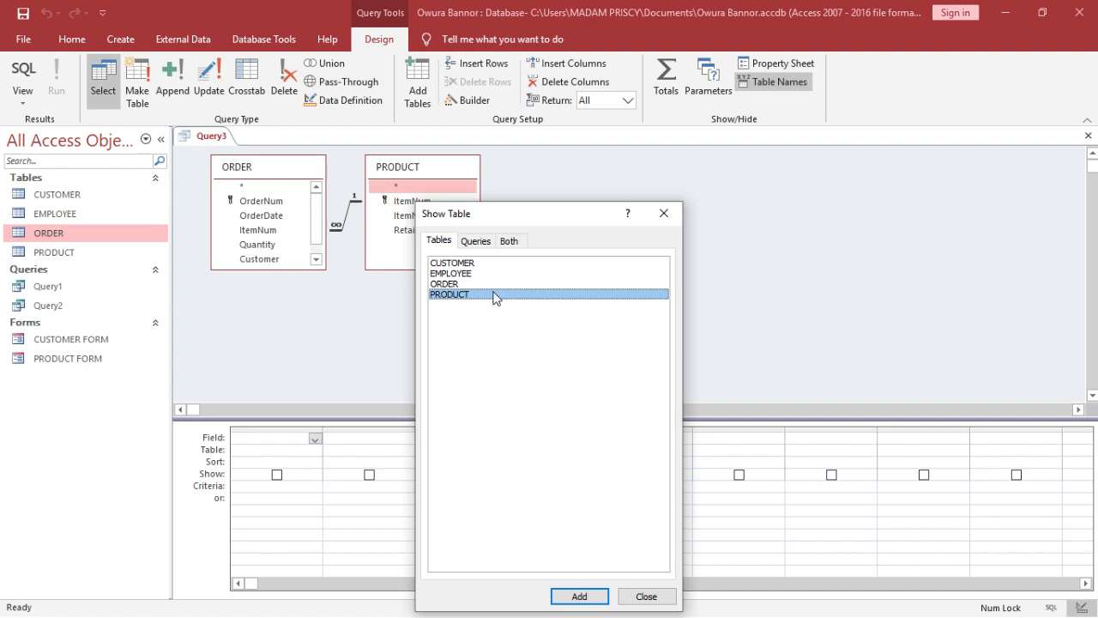
left_click(661, 213)
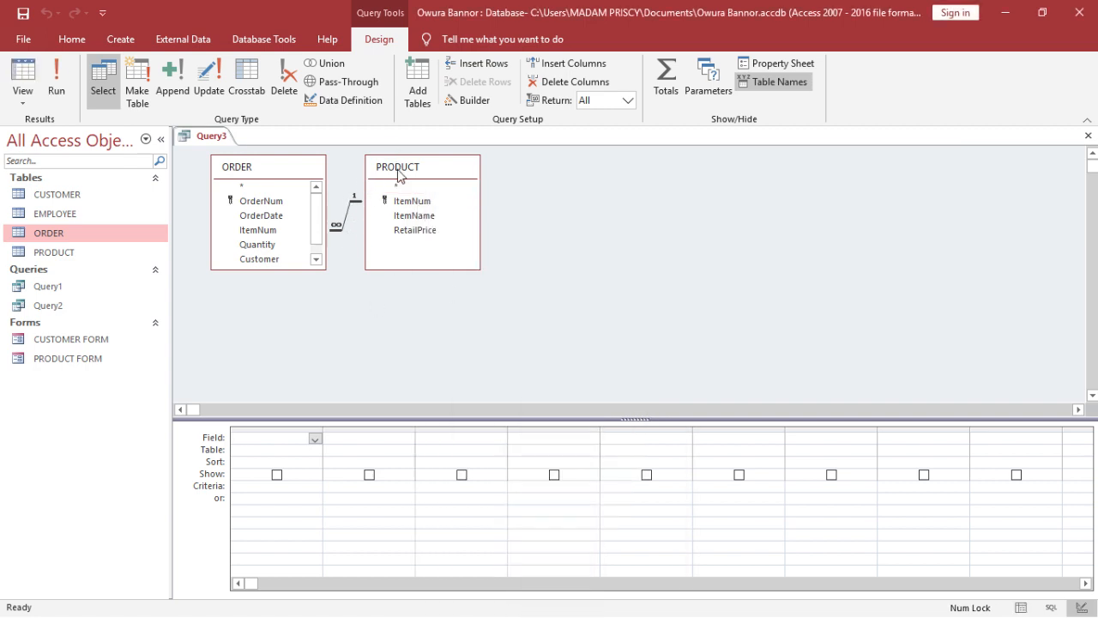
left_click_drag(397, 175, 539, 180)
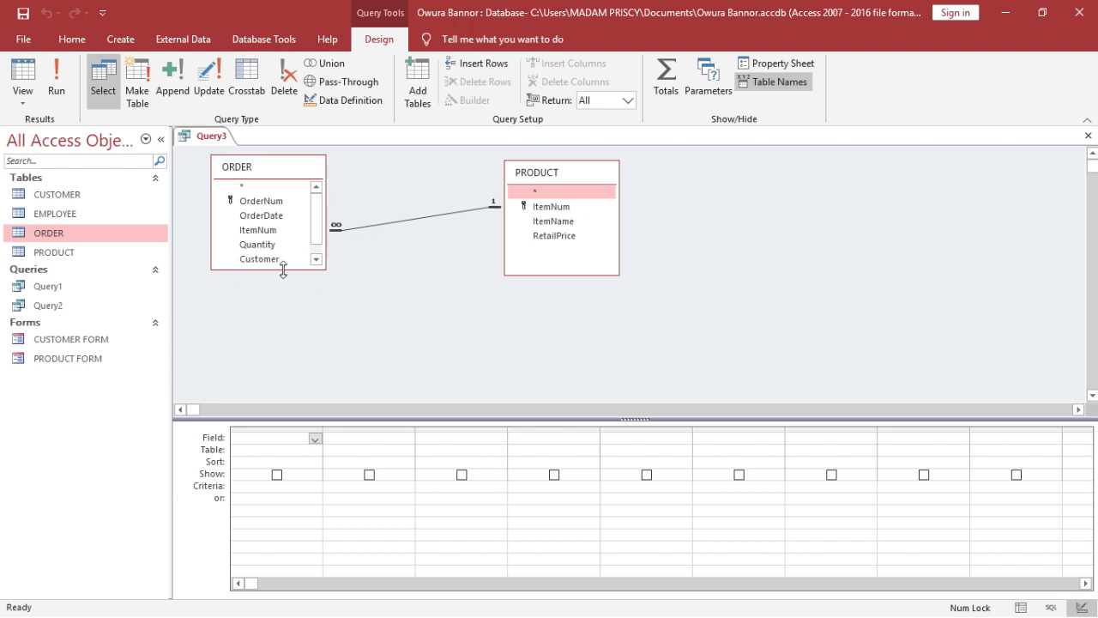
left_click_drag(283, 270, 291, 303)
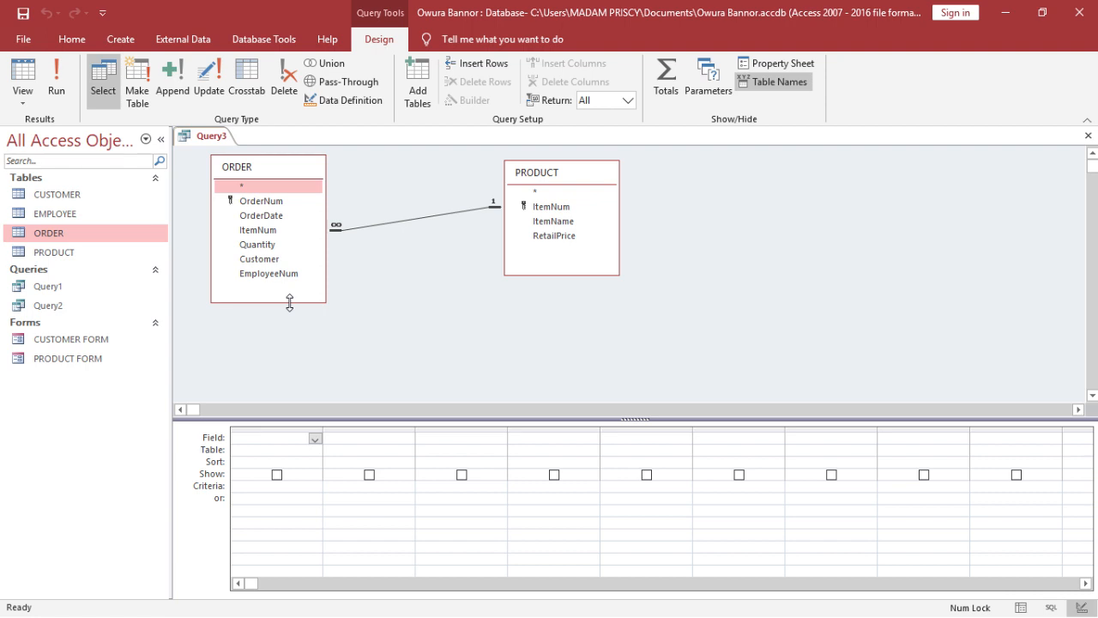
- Add OrderDate, ItemName, Quantity and a single RetailPrice column to the query, and run it
double_click(298, 215)
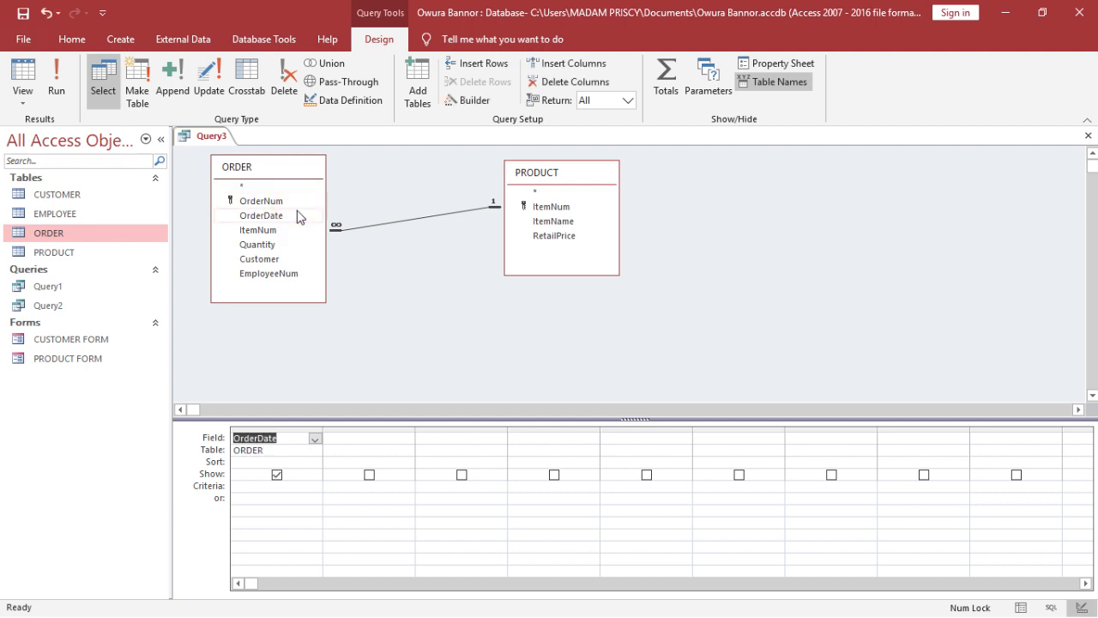
double_click(553, 221)
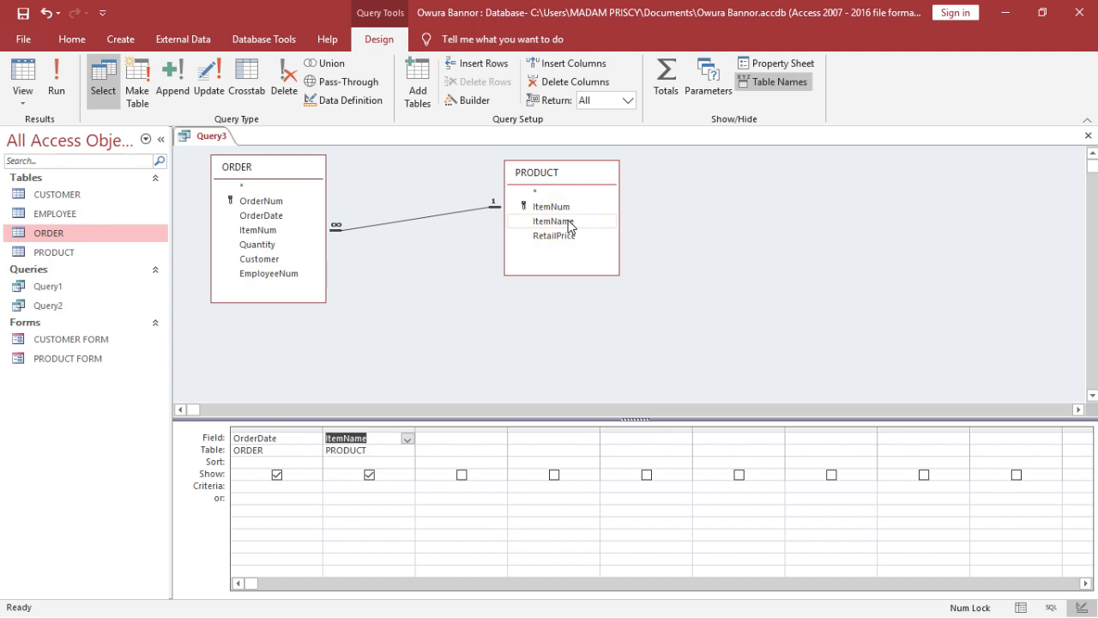
double_click(257, 245)
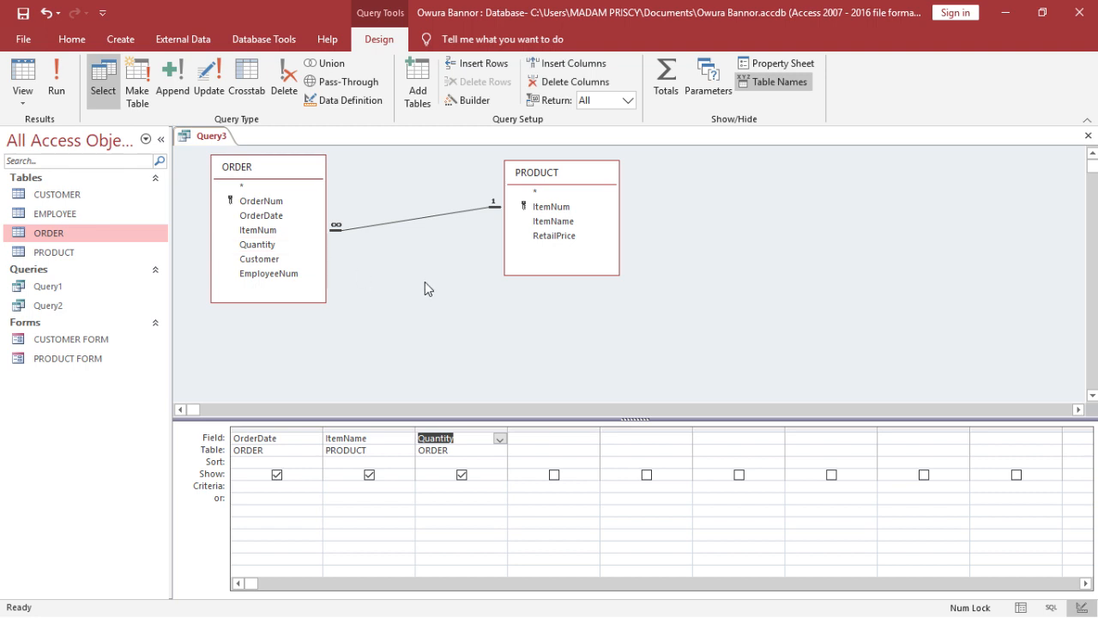
double_click(550, 236)
double_click(550, 236)
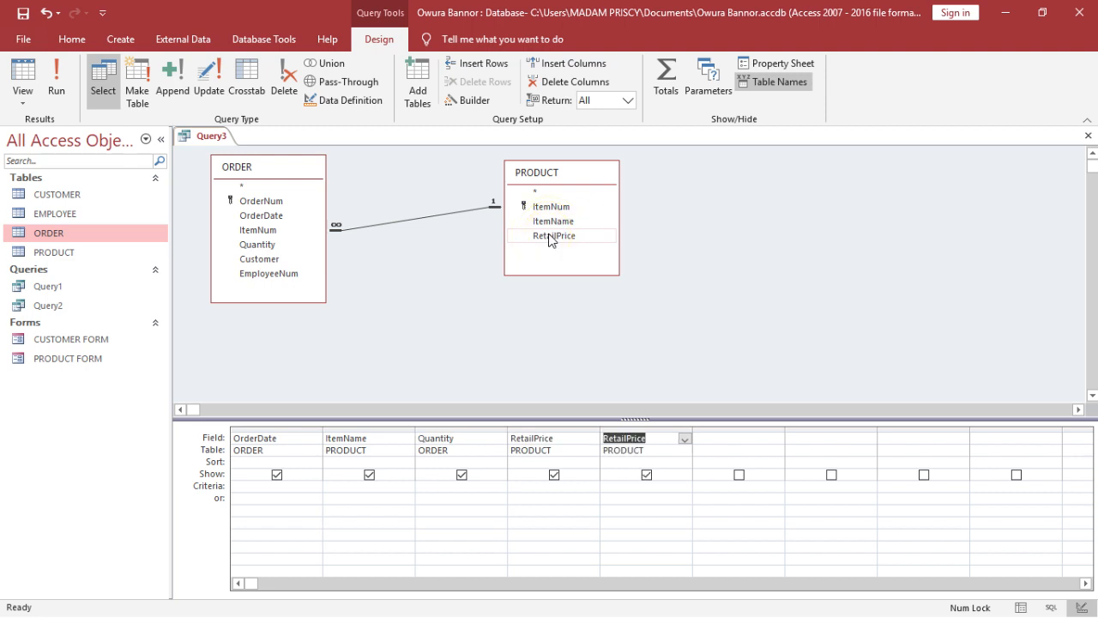
left_click(672, 429)
key("Delete")
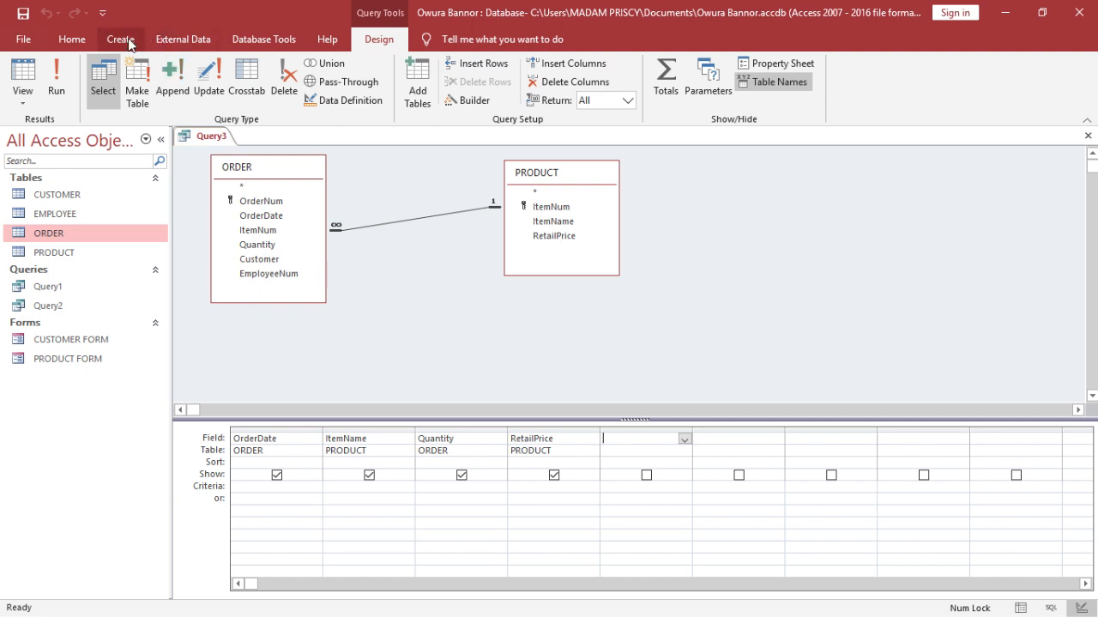
left_click(56, 76)
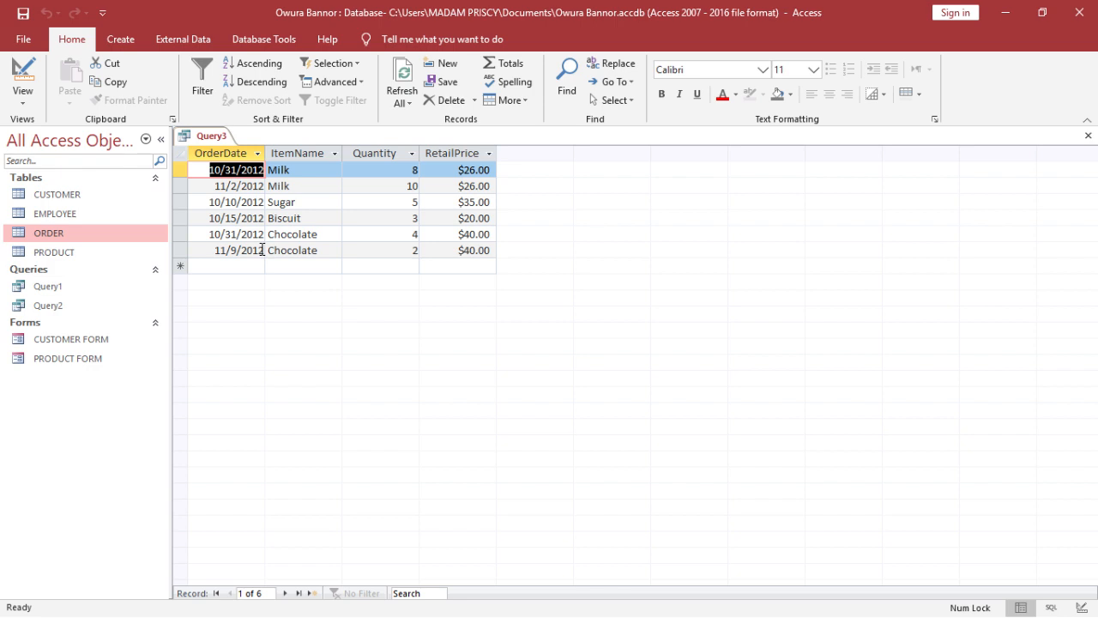
- Back in Design view, begin the OrderDate criterion with between and widen the OrderDate column for a longer expression
left_click(14, 62)
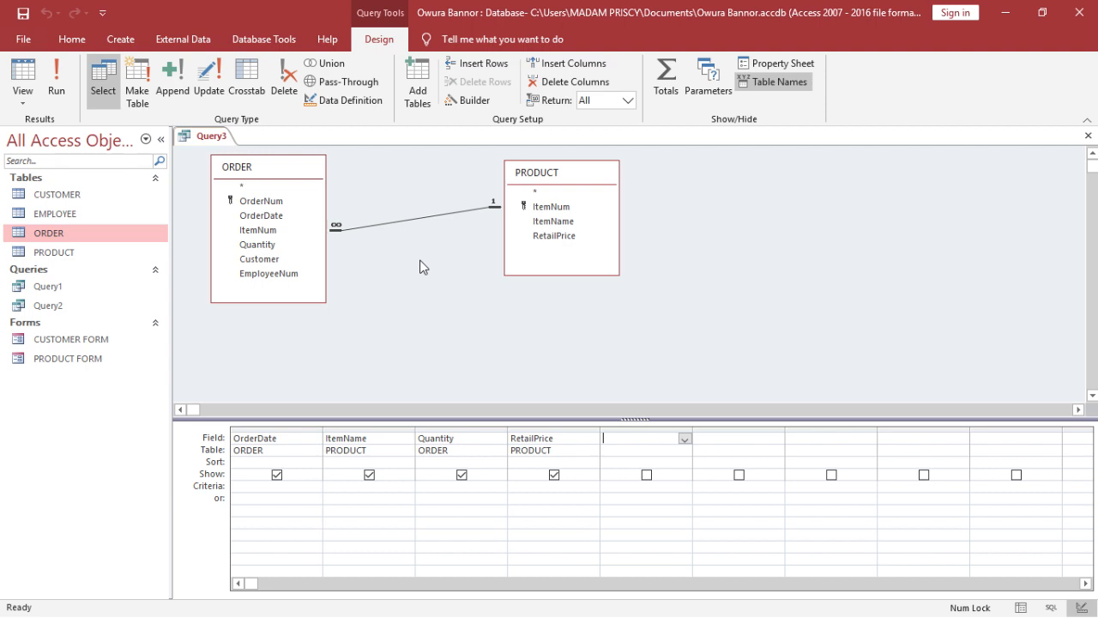
left_click(254, 489)
type("between")
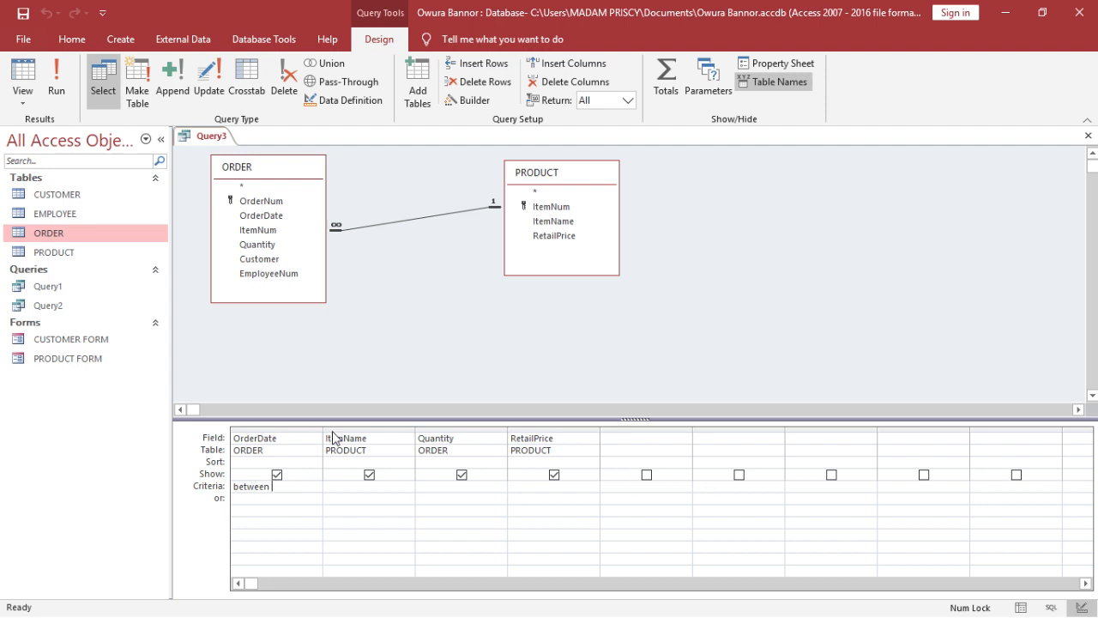
left_click_drag(324, 427, 448, 450)
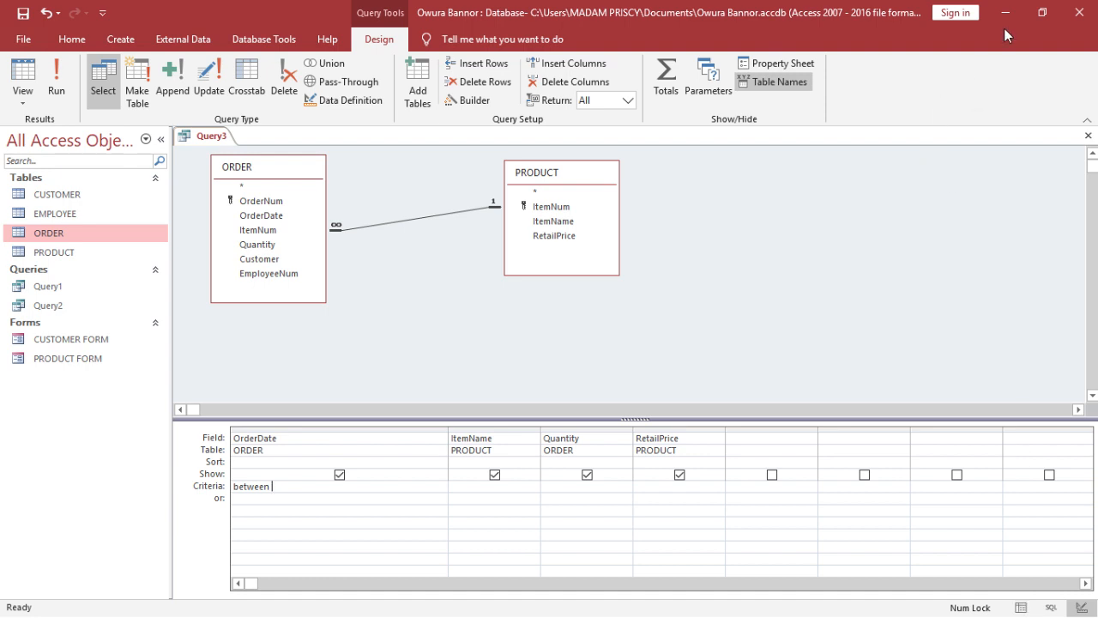
left_click(1040, 19)
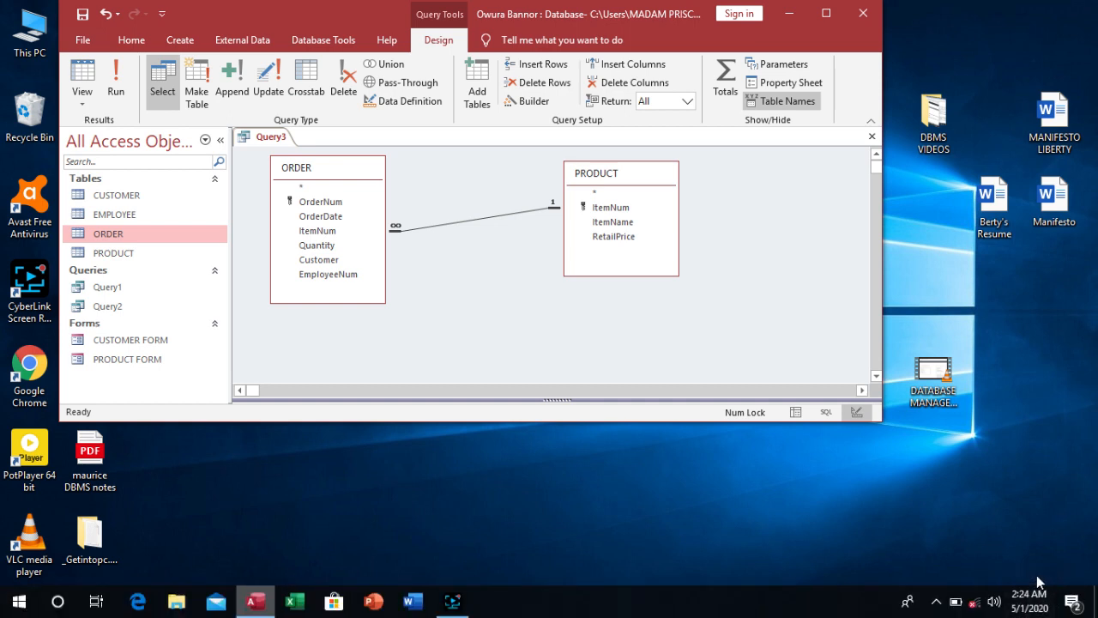
left_click(824, 10)
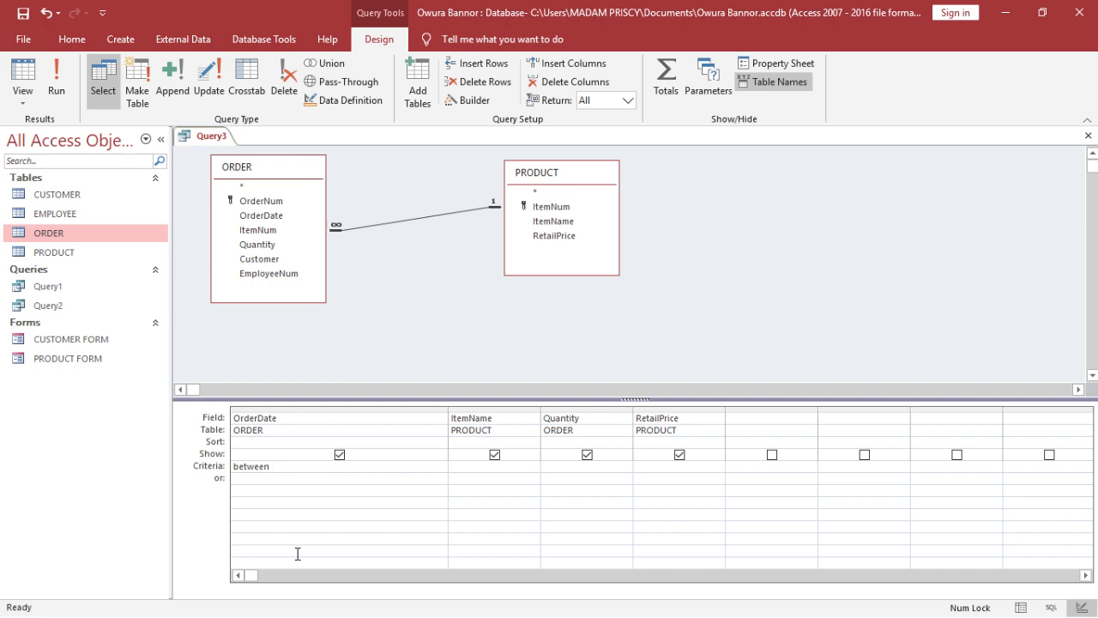
- Complete the OrderDate criterion as between 10/01/2012 and 10/31/2012
type("10/01/2012")
type("and 10/31")
type("/2012")
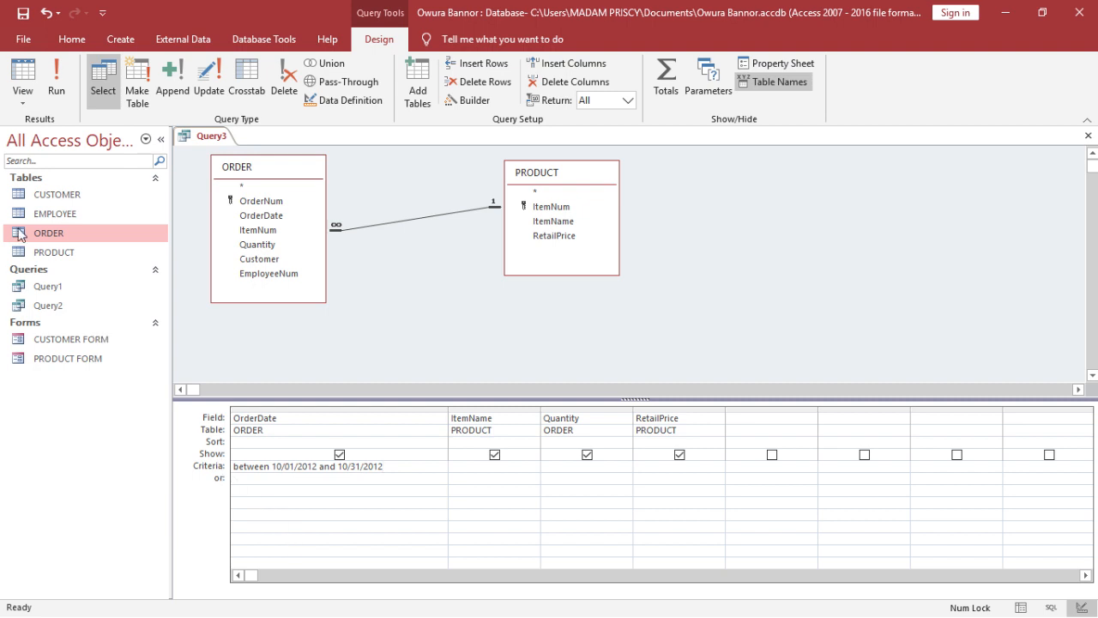
- Run the query with the date-range criterion, return to Design view and narrow the OrderDate column to fit its criterion
left_click(56, 86)
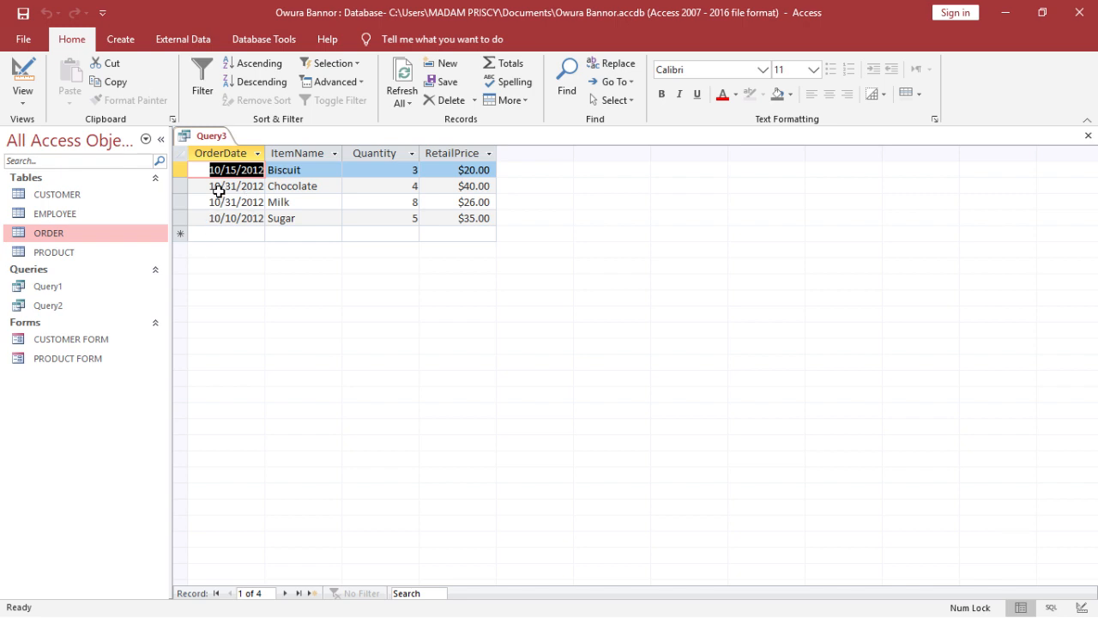
left_click(10, 75)
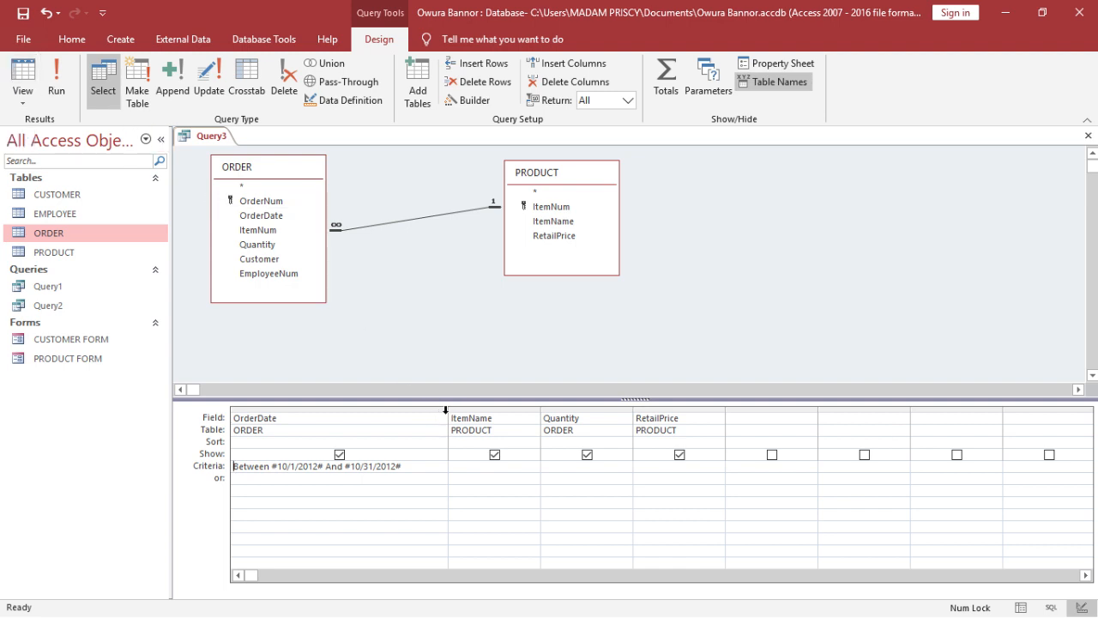
left_click_drag(447, 412, 423, 416)
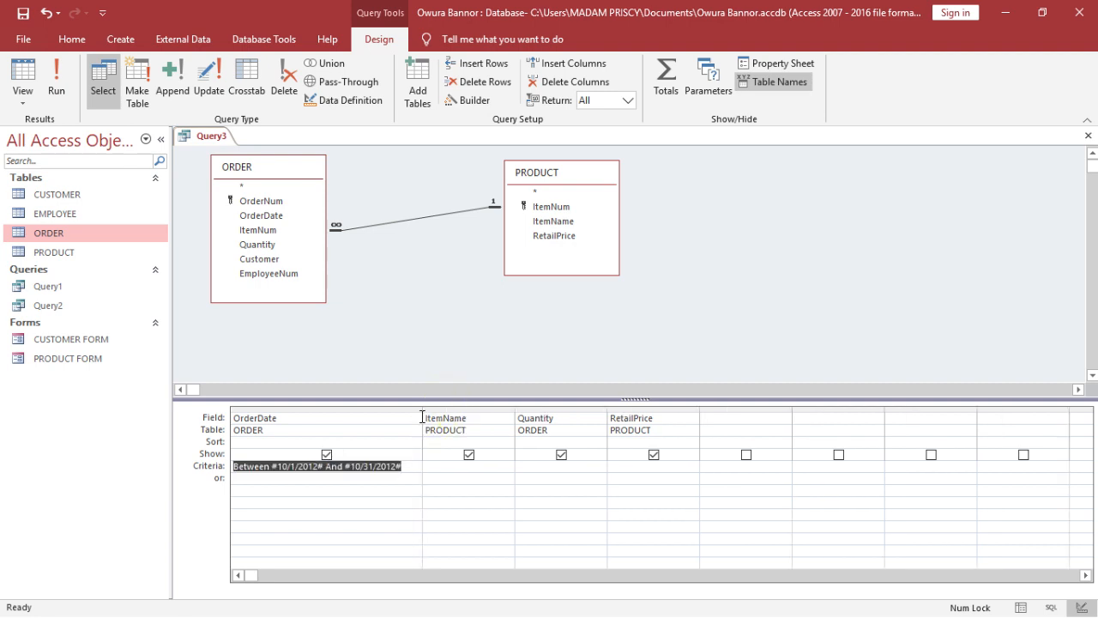
left_click(405, 440)
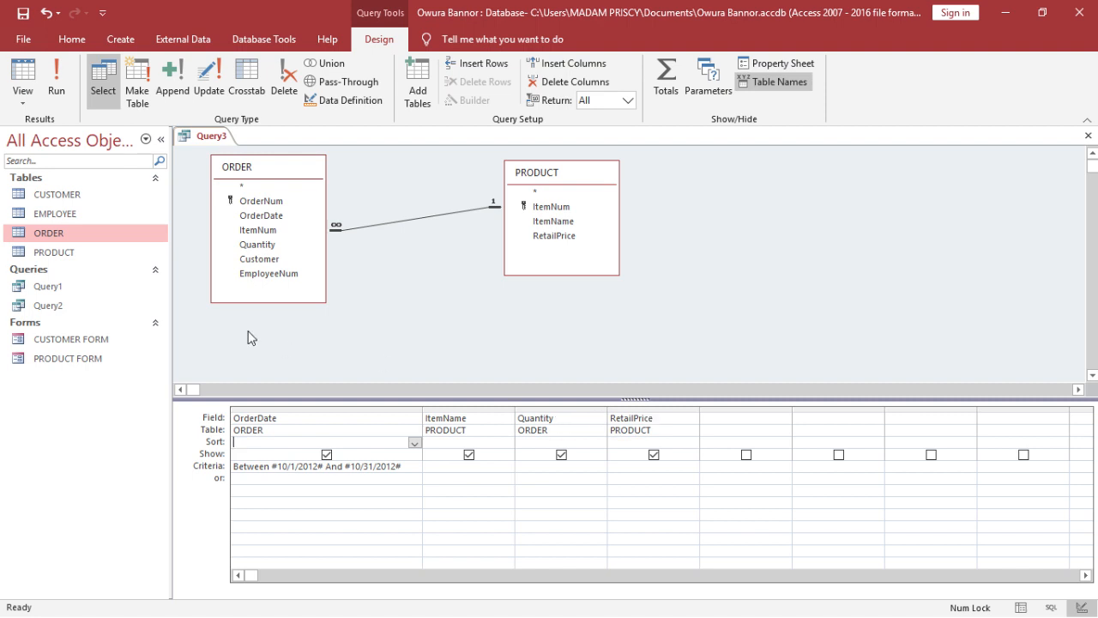
- Review the CUSTOMER, EMPLOYEE, ORDER and PRODUCT tables, then close them while keeping the query open
double_click(84, 200)
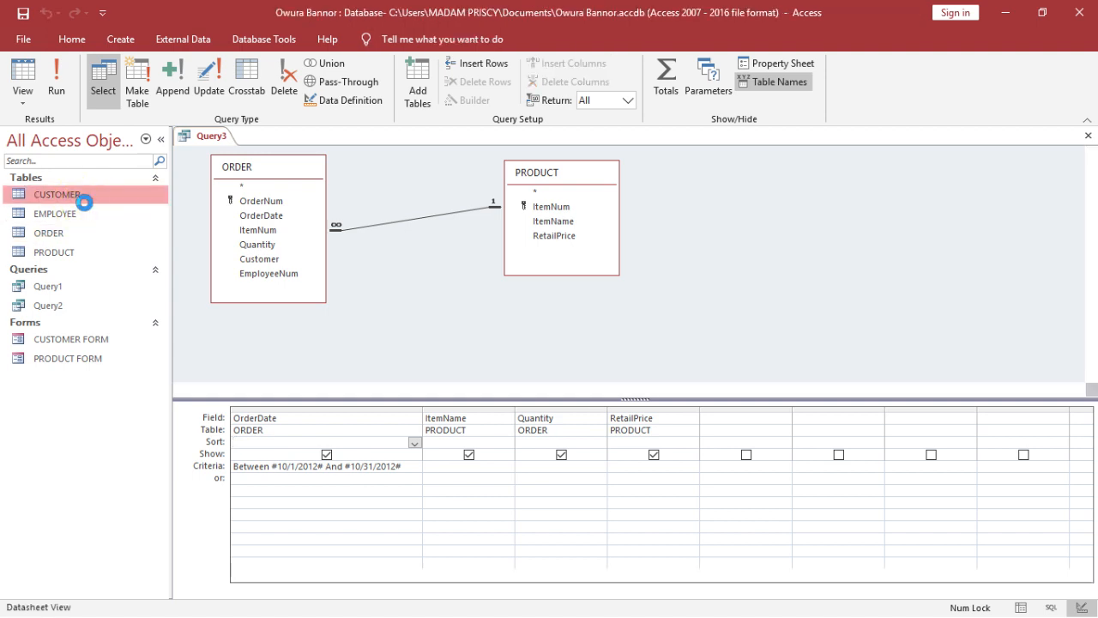
double_click(86, 215)
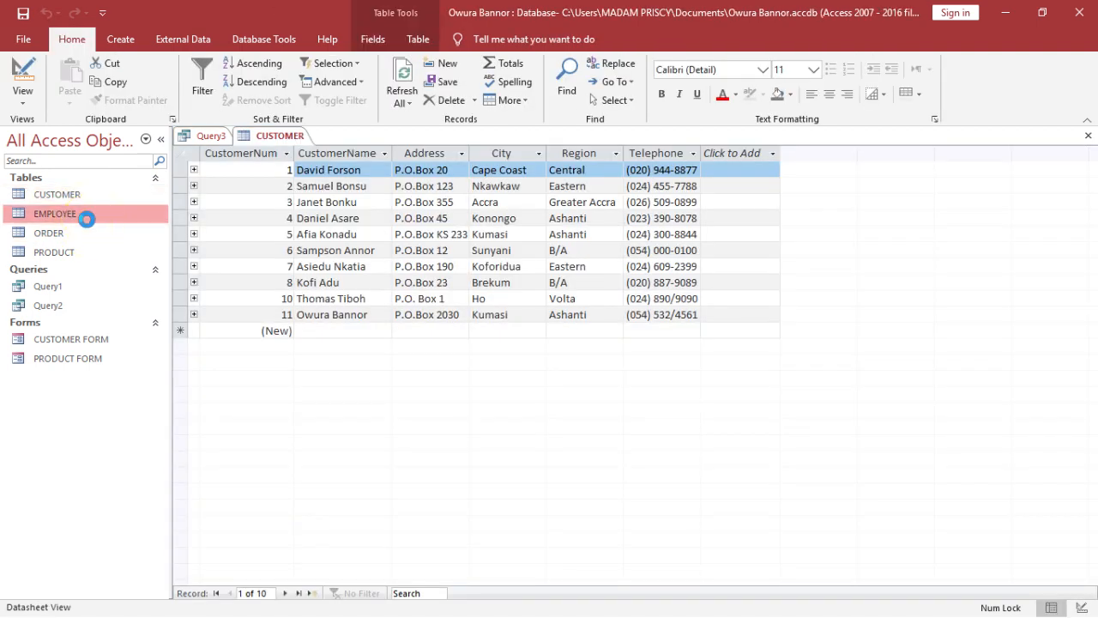
double_click(91, 235)
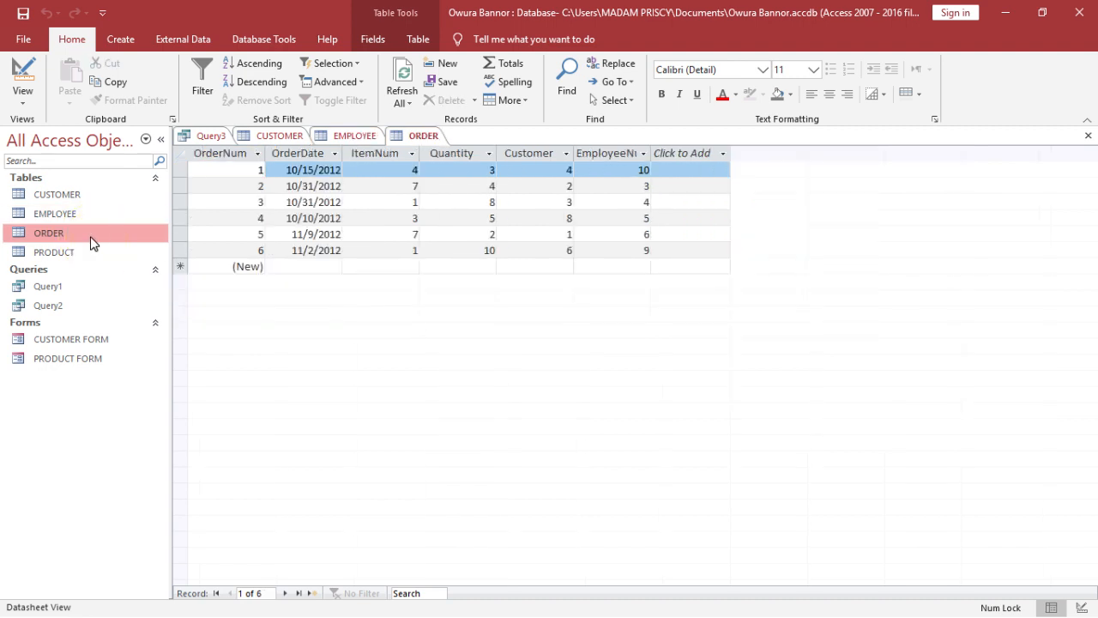
double_click(93, 253)
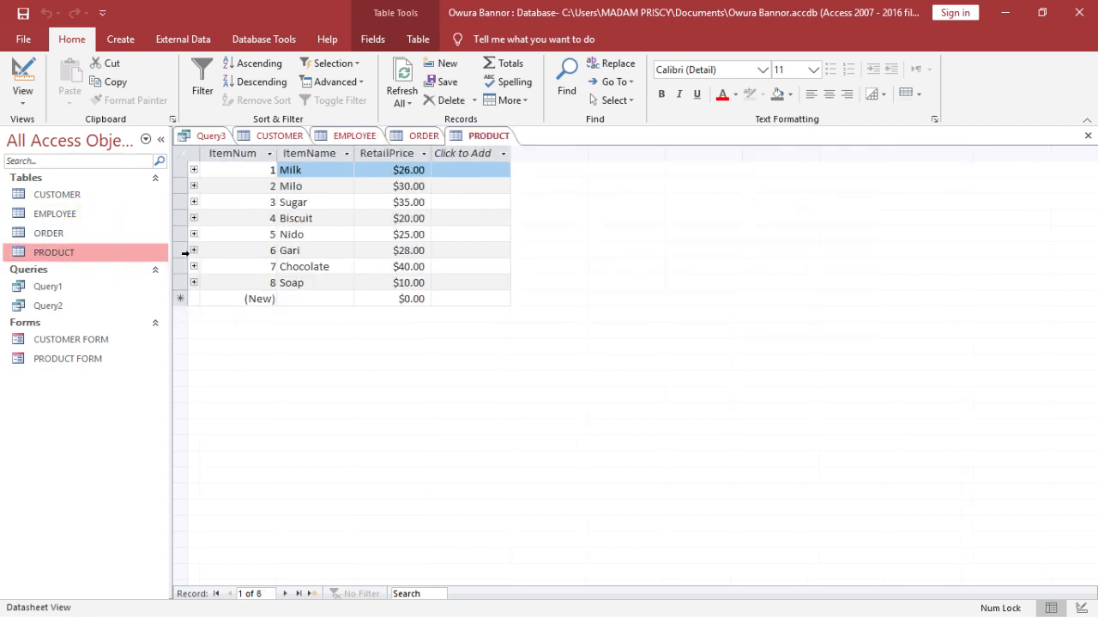
left_click(1087, 138)
left_click(1084, 139)
left_click(1085, 139)
left_click(1085, 139)
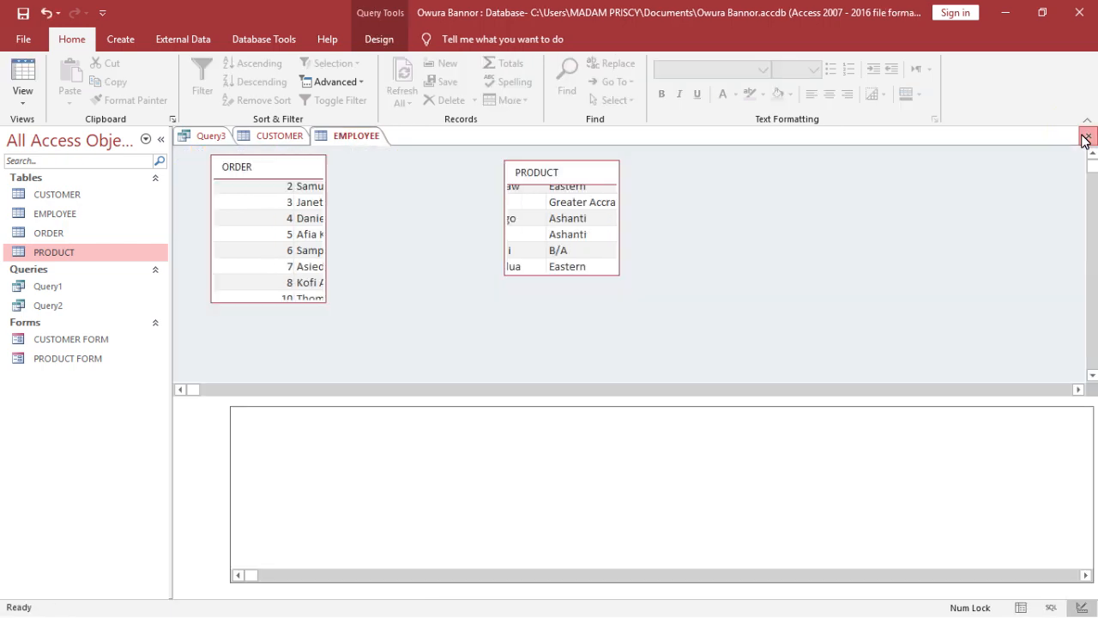
left_click(1085, 139)
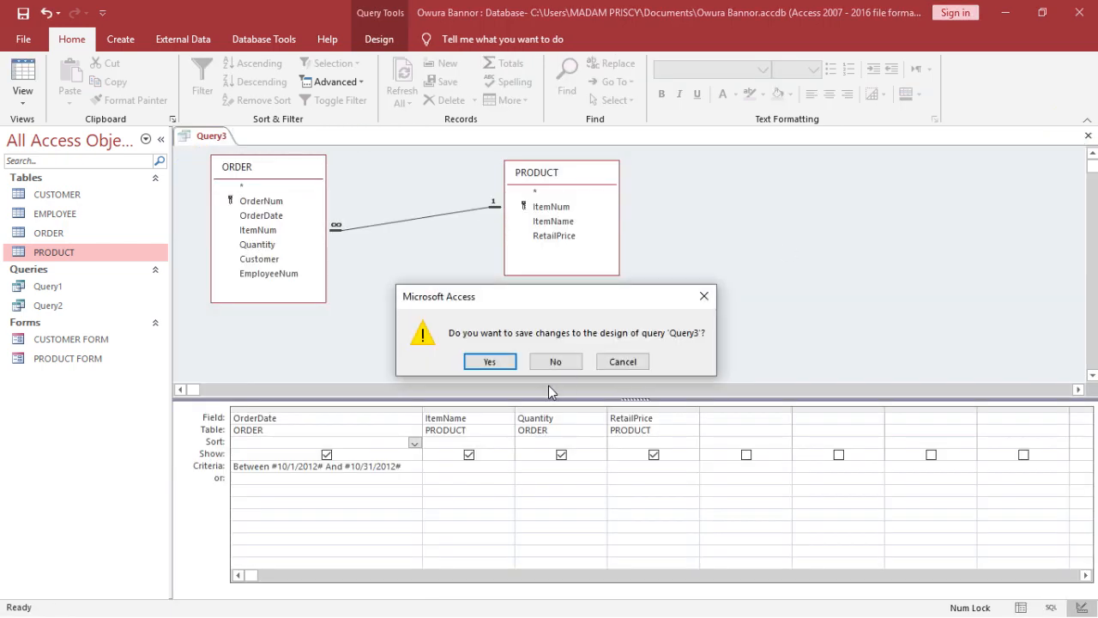
left_click(613, 364)
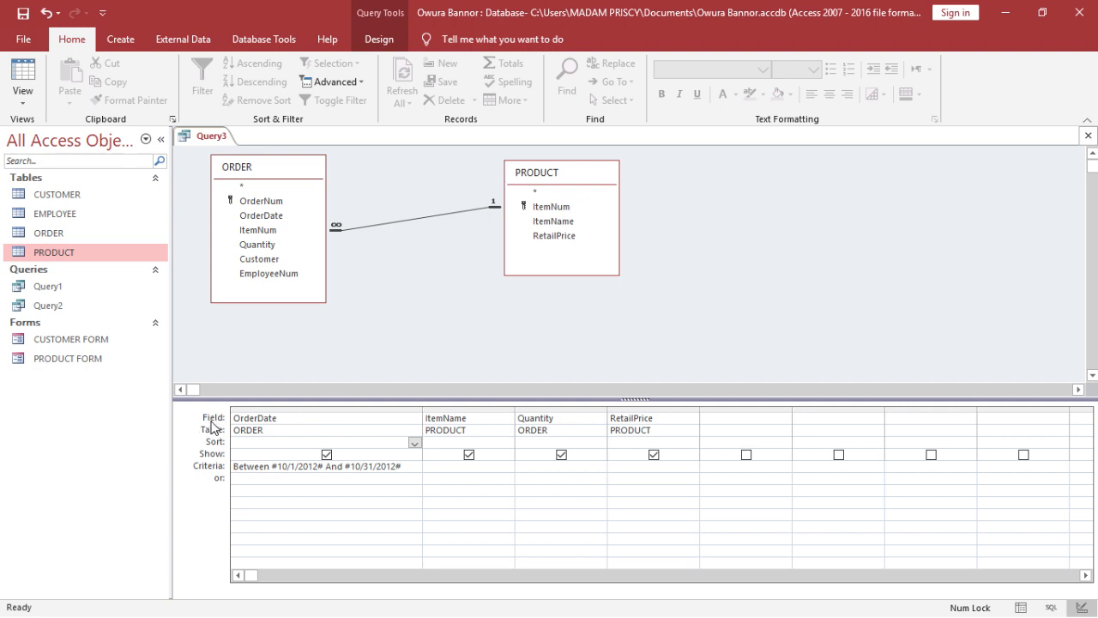
- Add a calculated field Total: Quantity*RetailPrice in the first empty query column and widen the column to show the whole expression
left_click(721, 422)
type("Total")
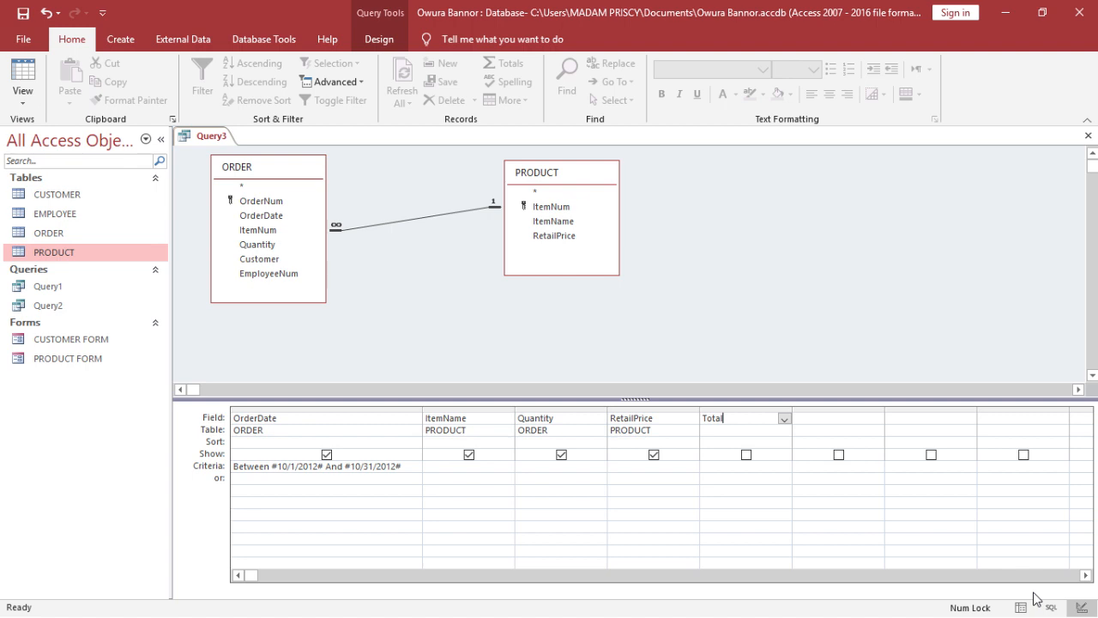
type(":")
type("Q")
type("u")
type("antity")
type("*")
type("Reta")
type("i")
type("lPric")
type("e")
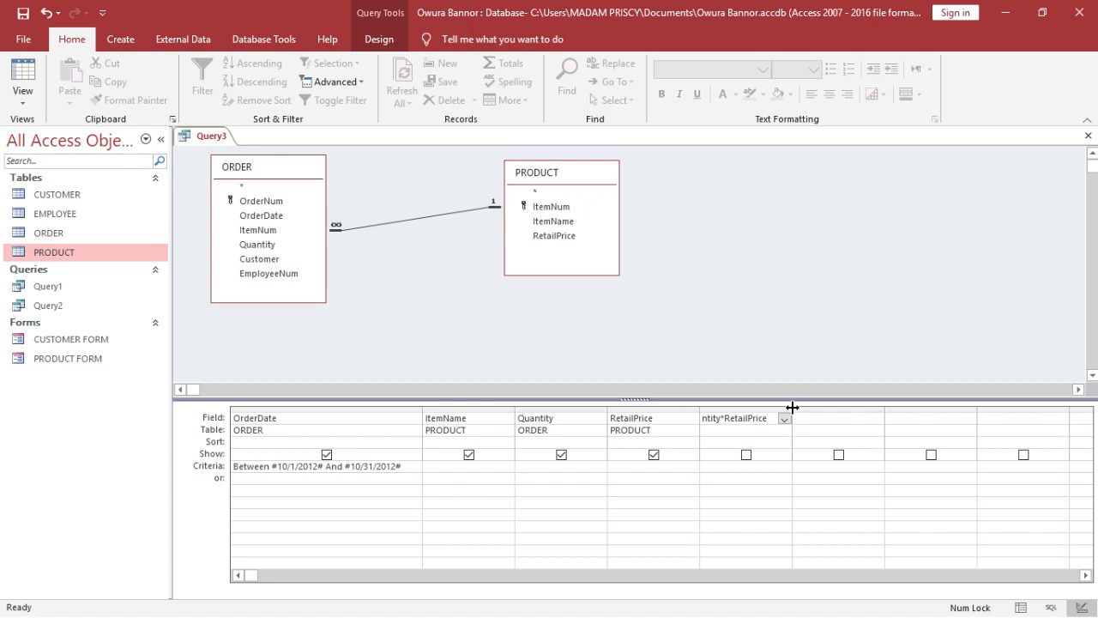
left_click_drag(792, 407, 863, 411)
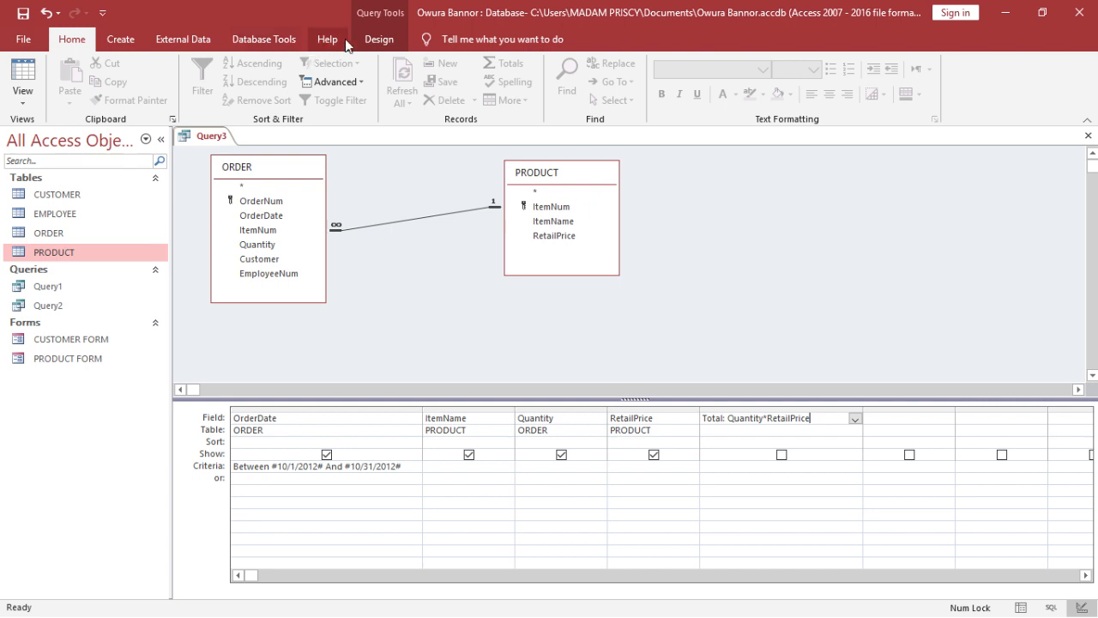
- Run the query to check the calculated Total column, and return to Design view
left_click(377, 38)
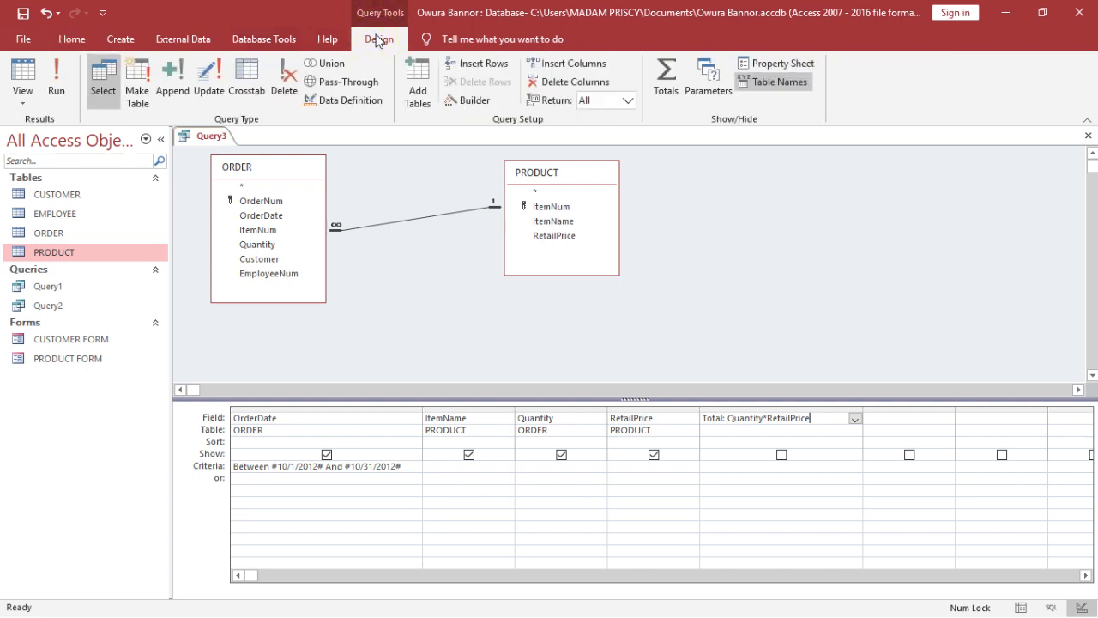
left_click(54, 76)
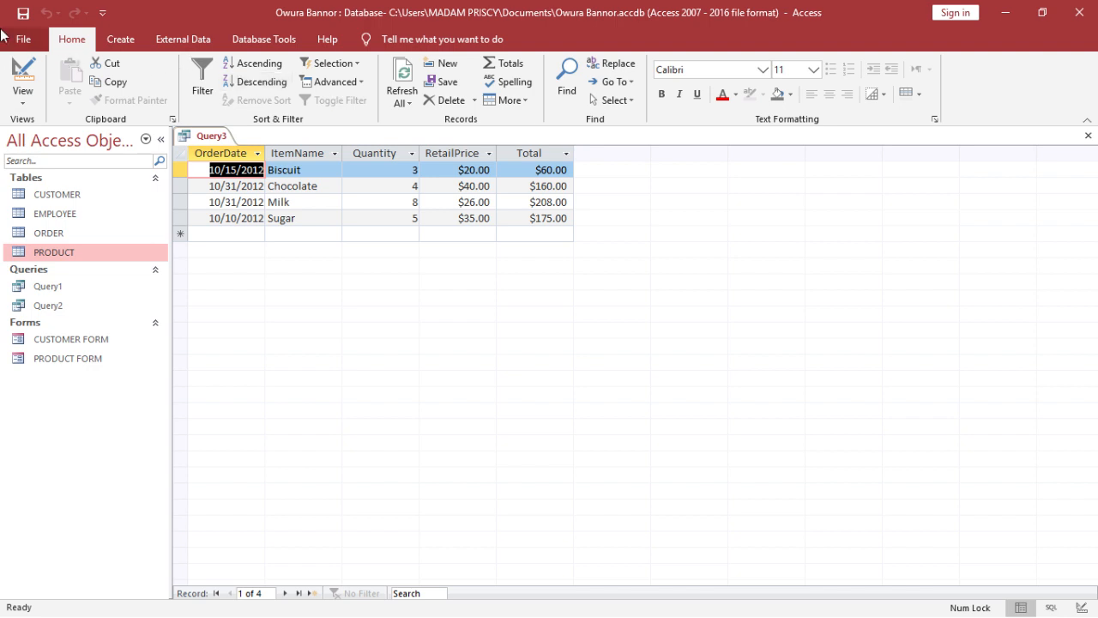
left_click(23, 78)
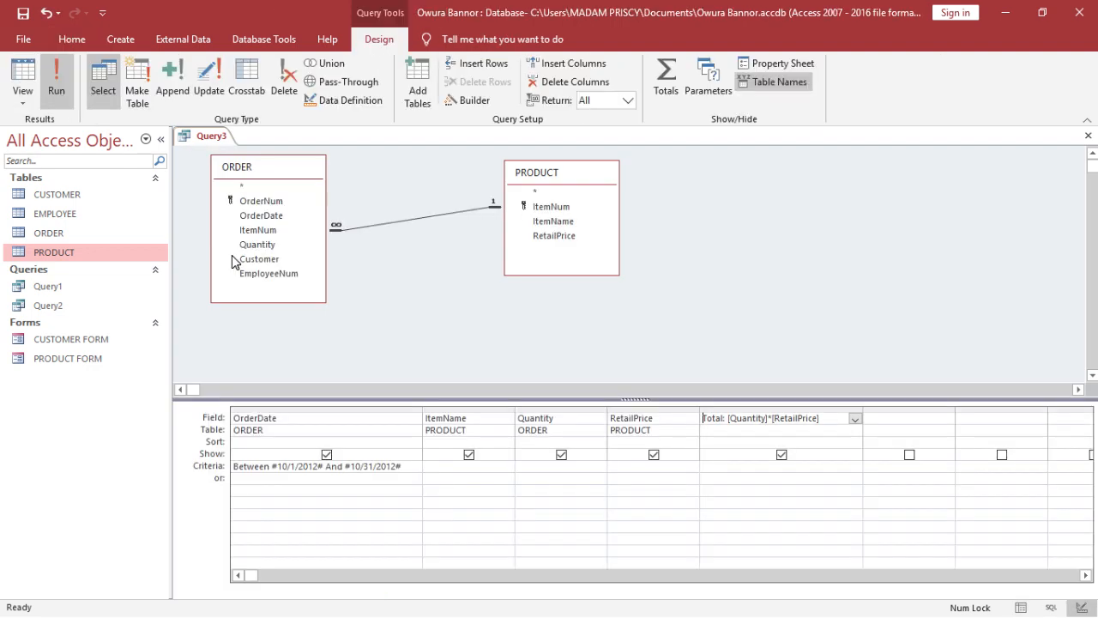
- Misspell RetailPrice as RetailPrince in the Total expression, run the query with a blank parameter value, and return to Design view
left_click(809, 419)
left_click(809, 419)
left_click(809, 419)
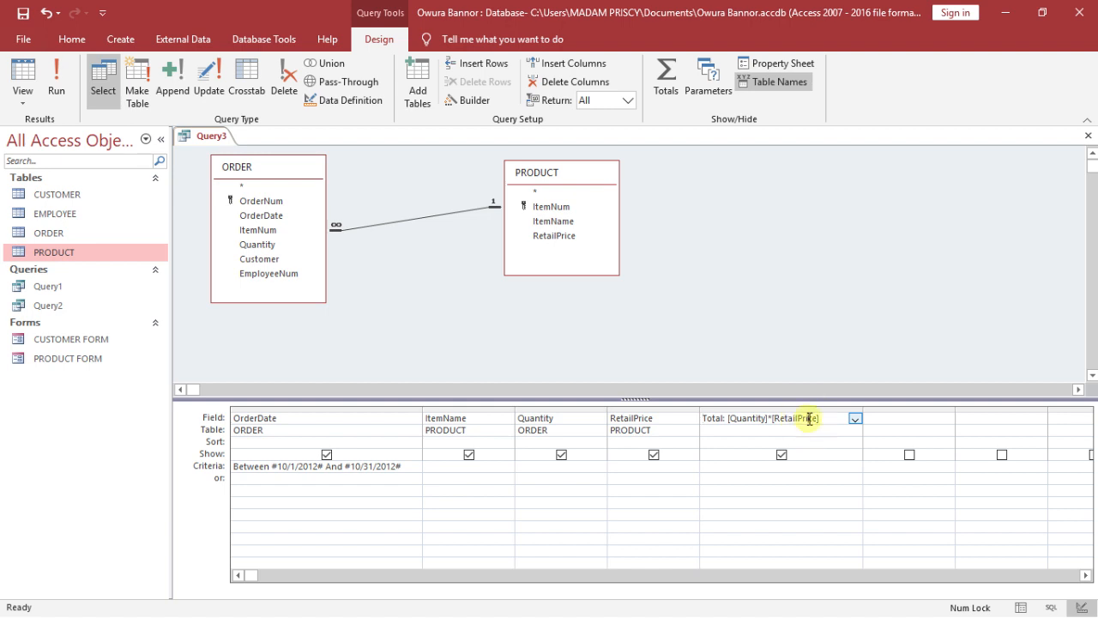
type("nce")
left_click(69, 73)
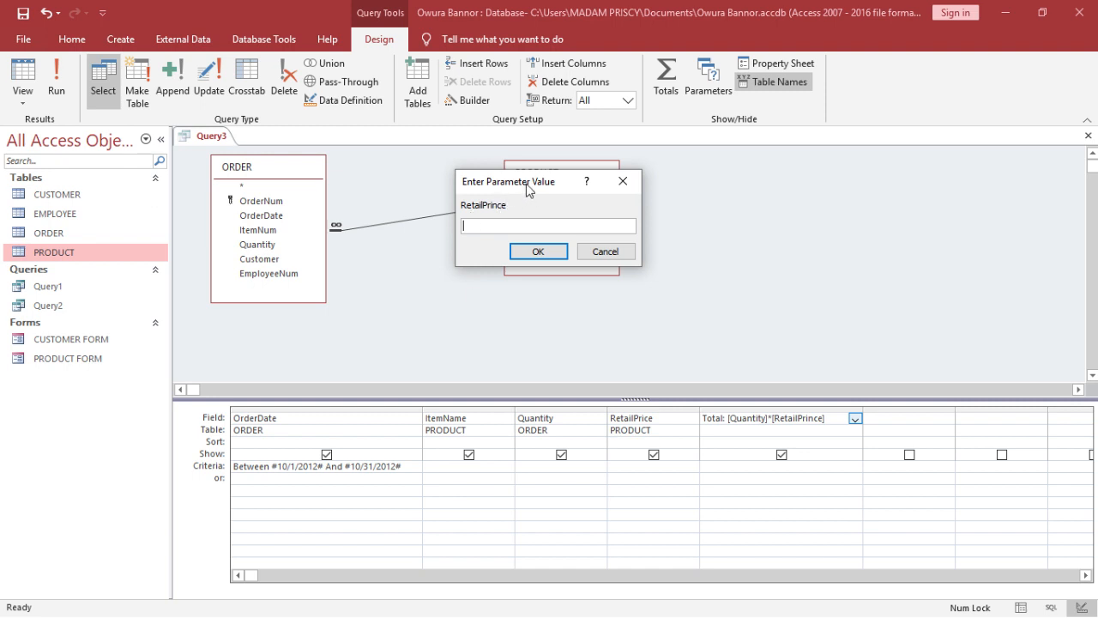
left_click_drag(524, 184, 626, 278)
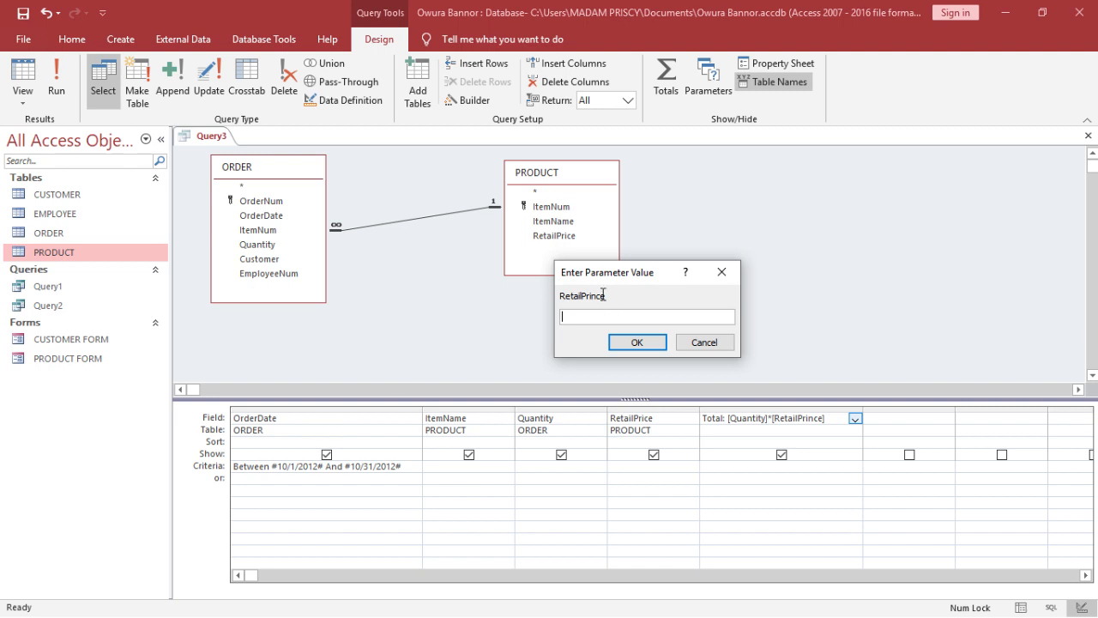
left_click(645, 344)
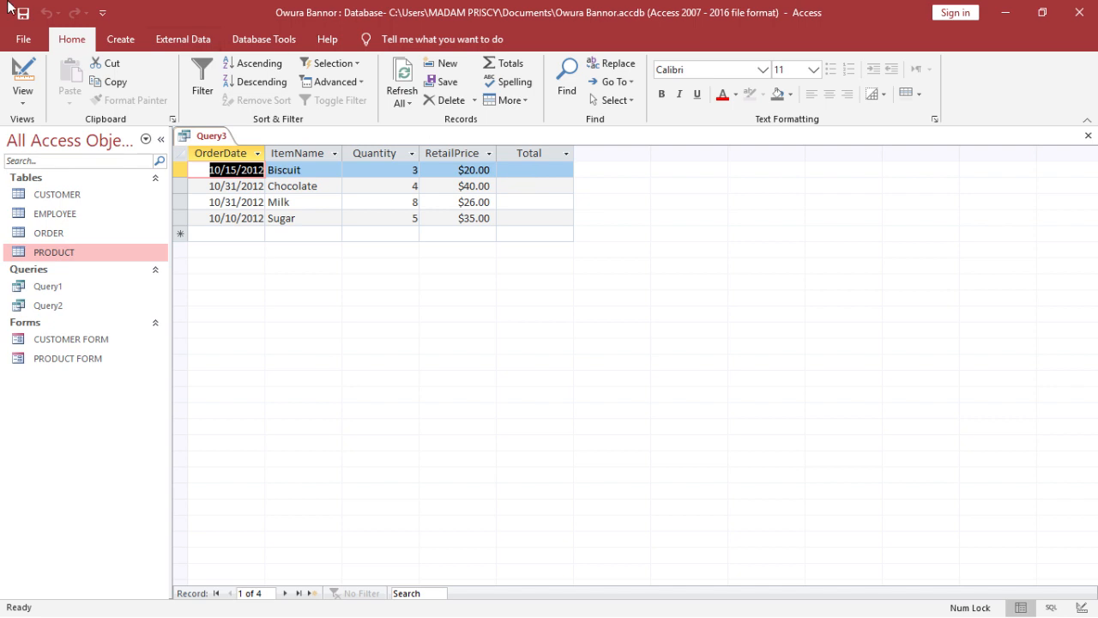
left_click(30, 79)
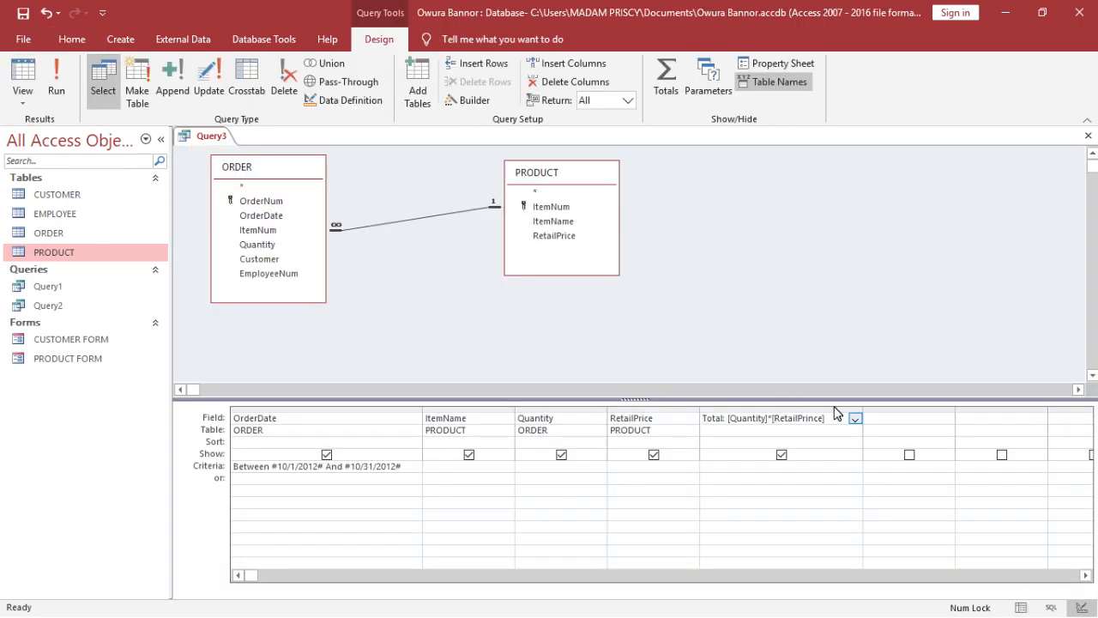
- Correct the field name in the Total expression to RetailPrice, run the query, and return to Design view
left_click(812, 418)
key("BackSpace")
left_click(65, 85)
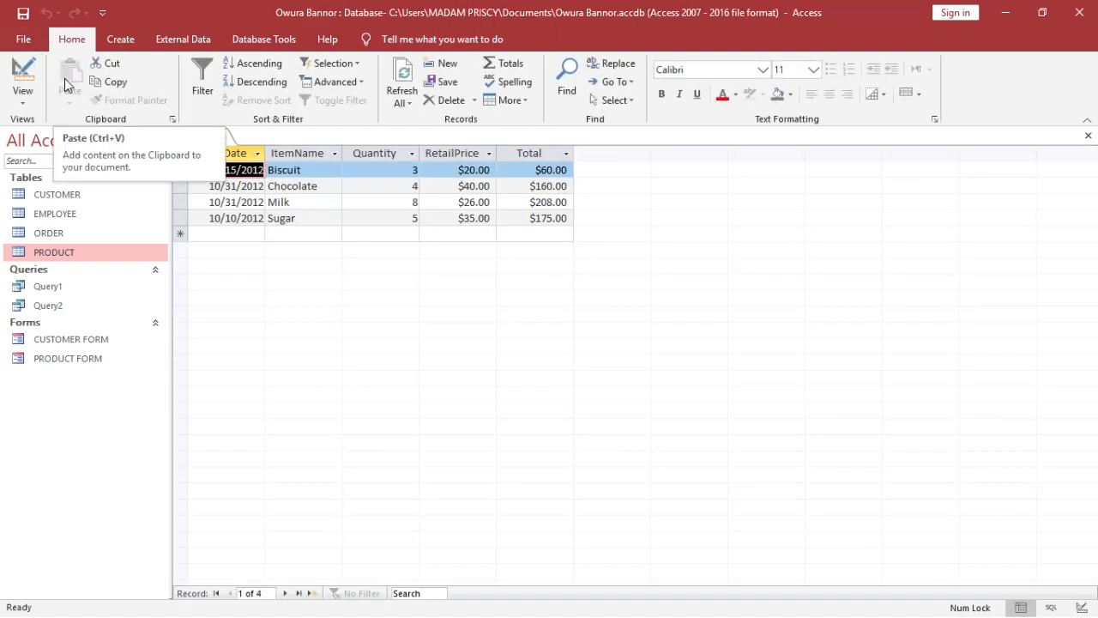
left_click(25, 79)
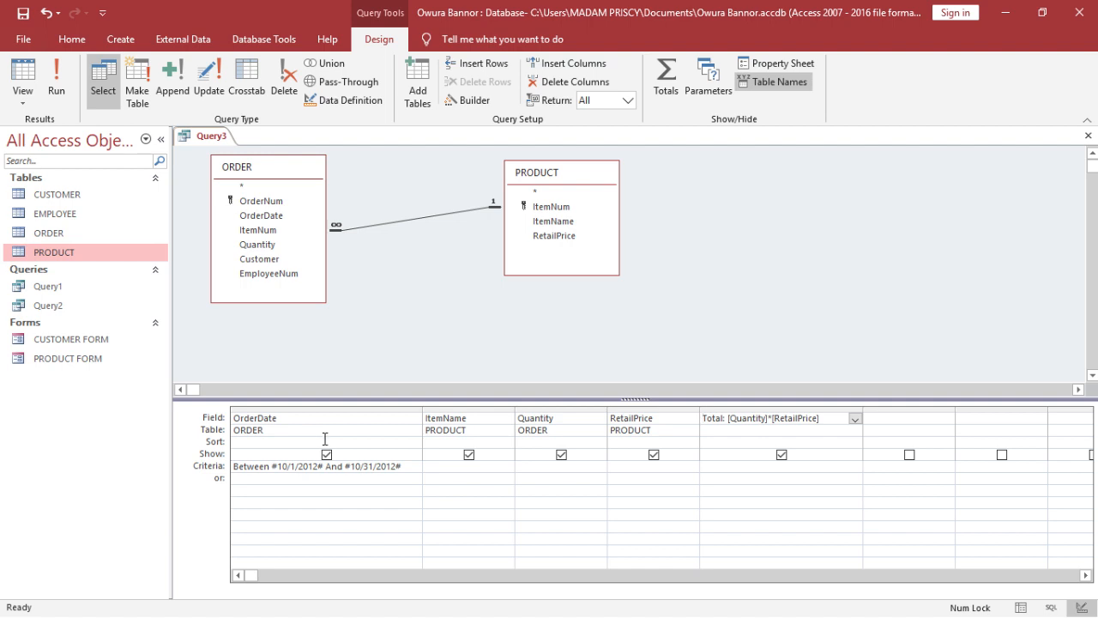
- Sort the query by OrderDate in ascending order and run it
left_click(386, 440)
left_click(415, 444)
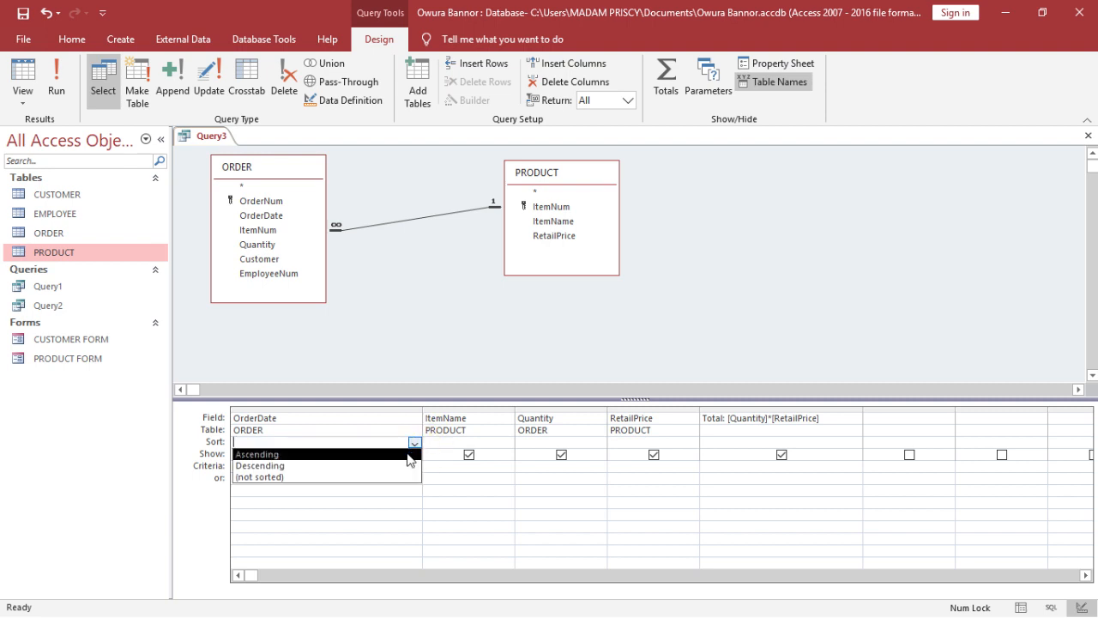
left_click(409, 456)
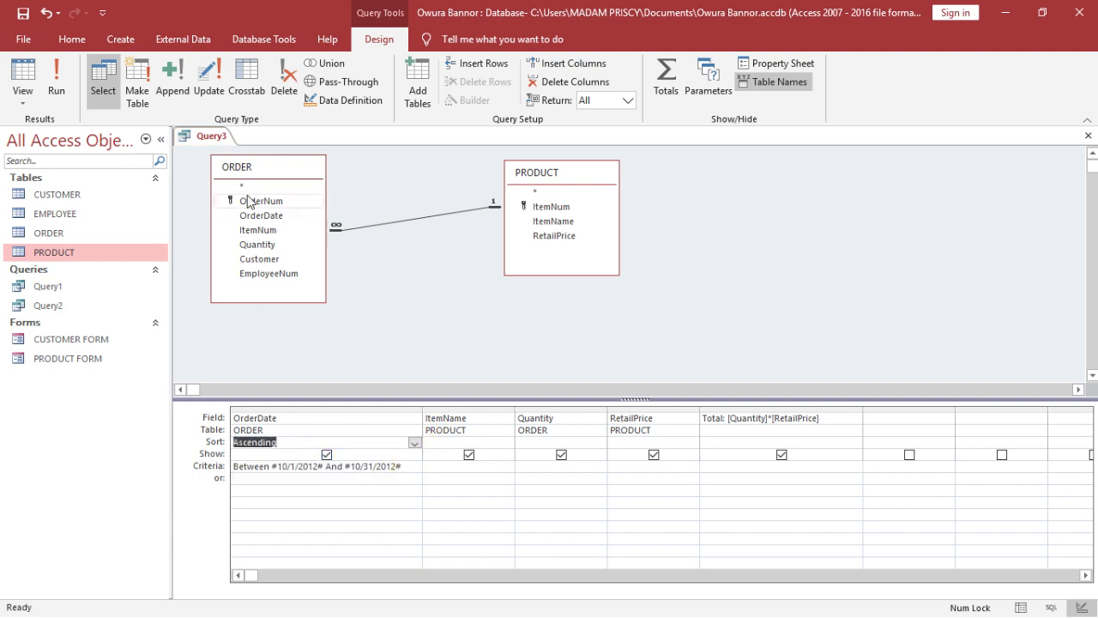
left_click(56, 90)
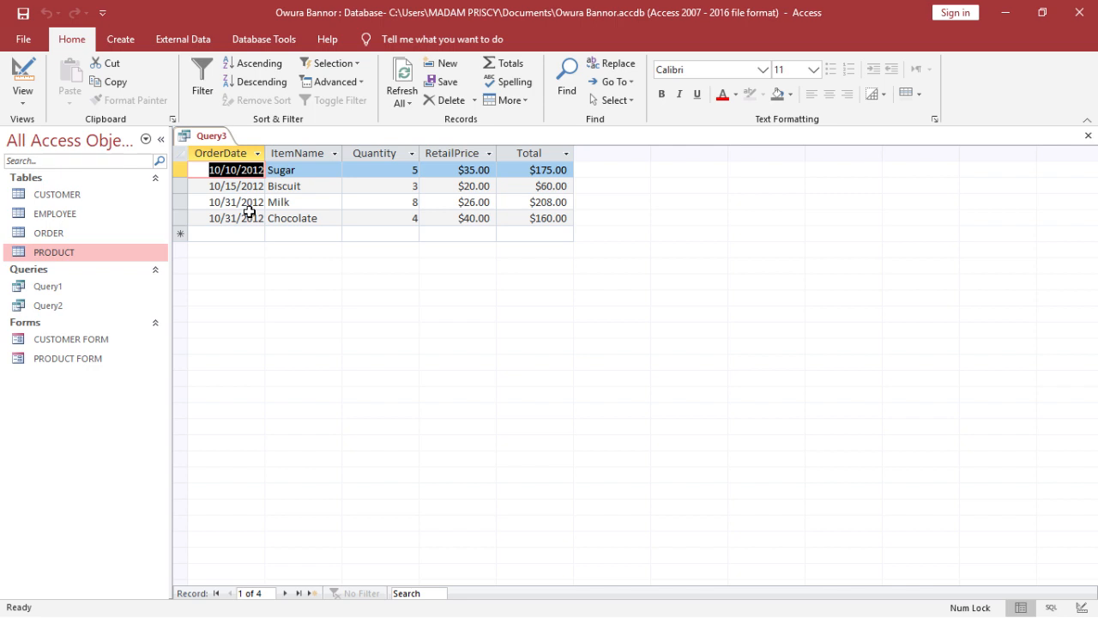
- Save the query as Query3 and close it
left_click(24, 13)
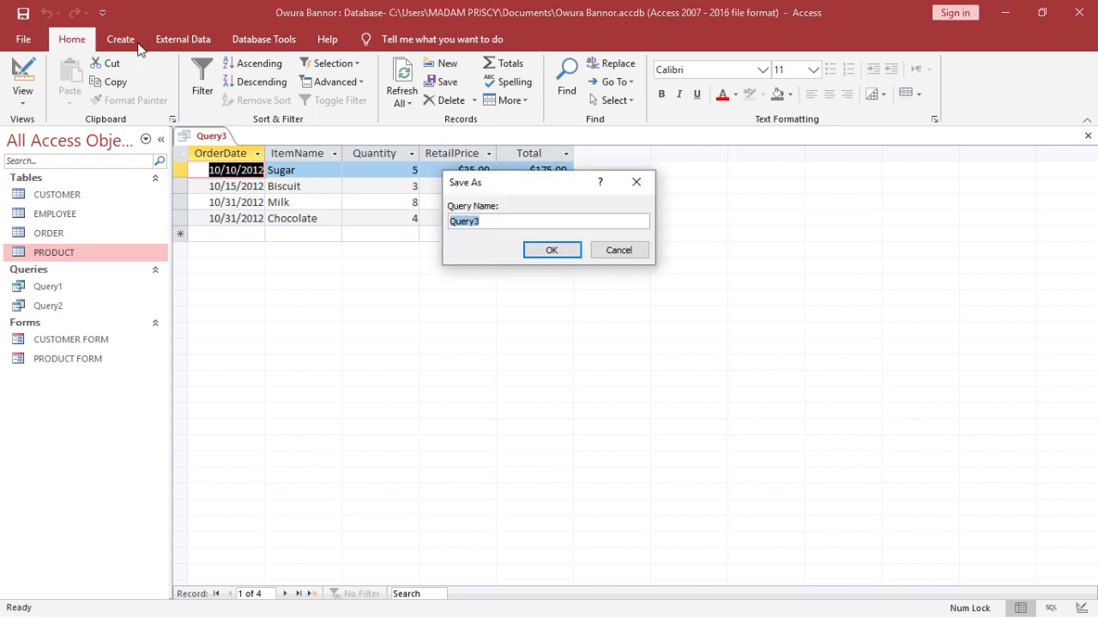
left_click(554, 251)
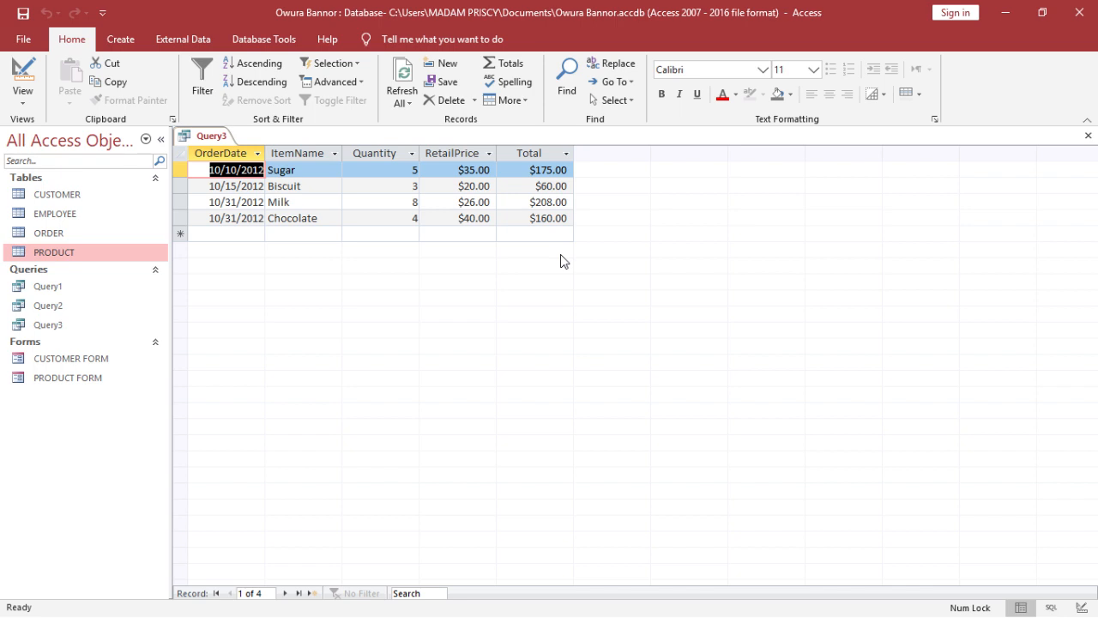
left_click(1088, 135)
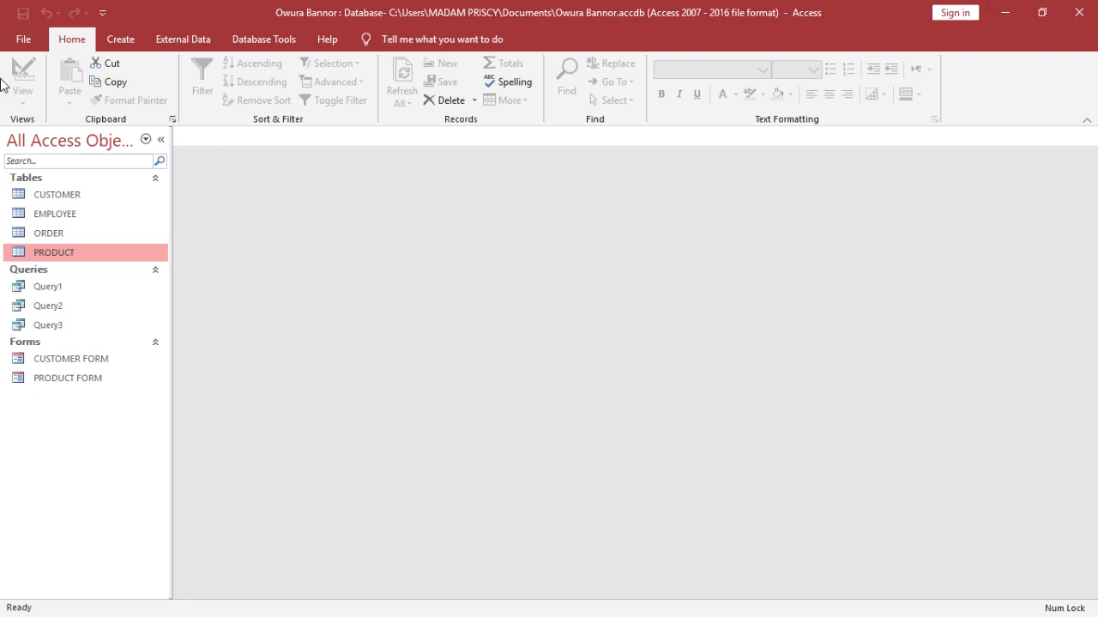
- Create a new query in Design view with the CUSTOMER, ORDER and PRODUCT tables
left_click(109, 44)
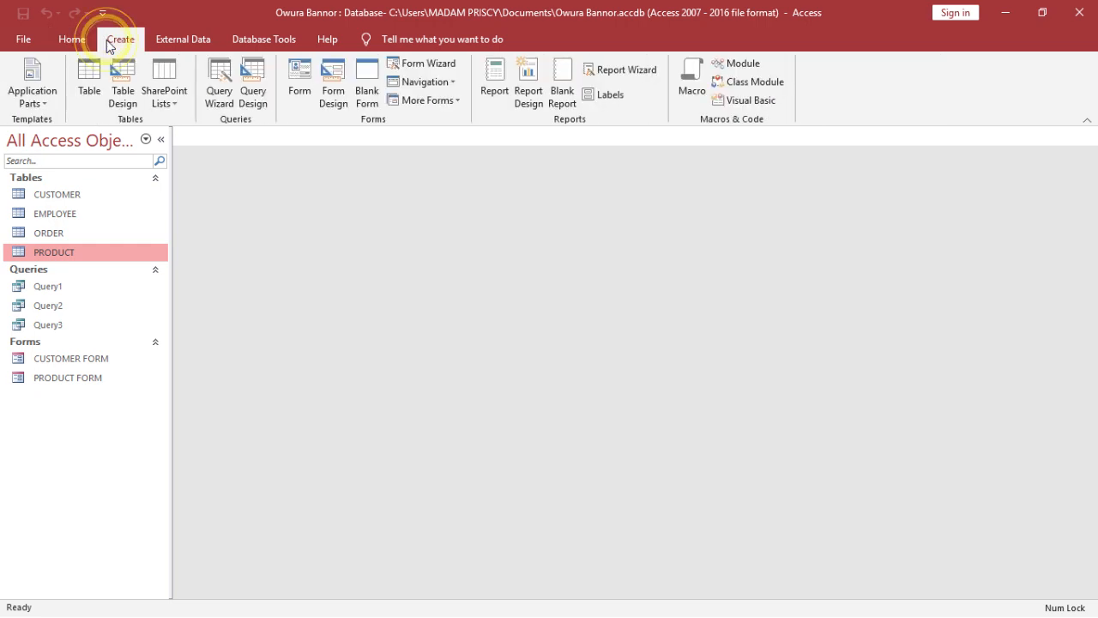
left_click(259, 72)
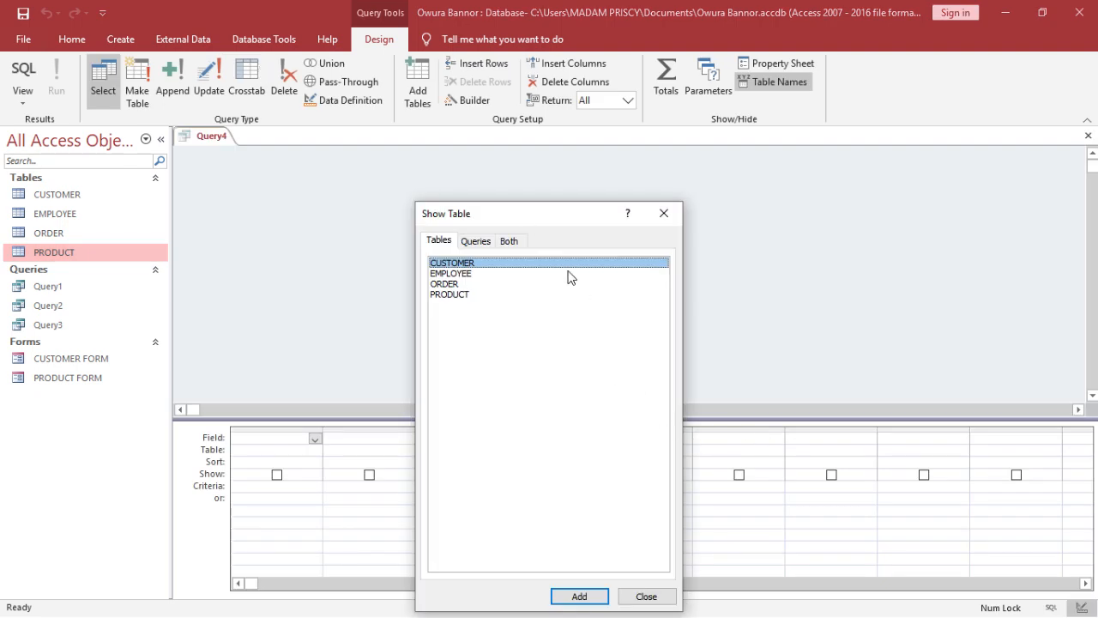
left_click(571, 596)
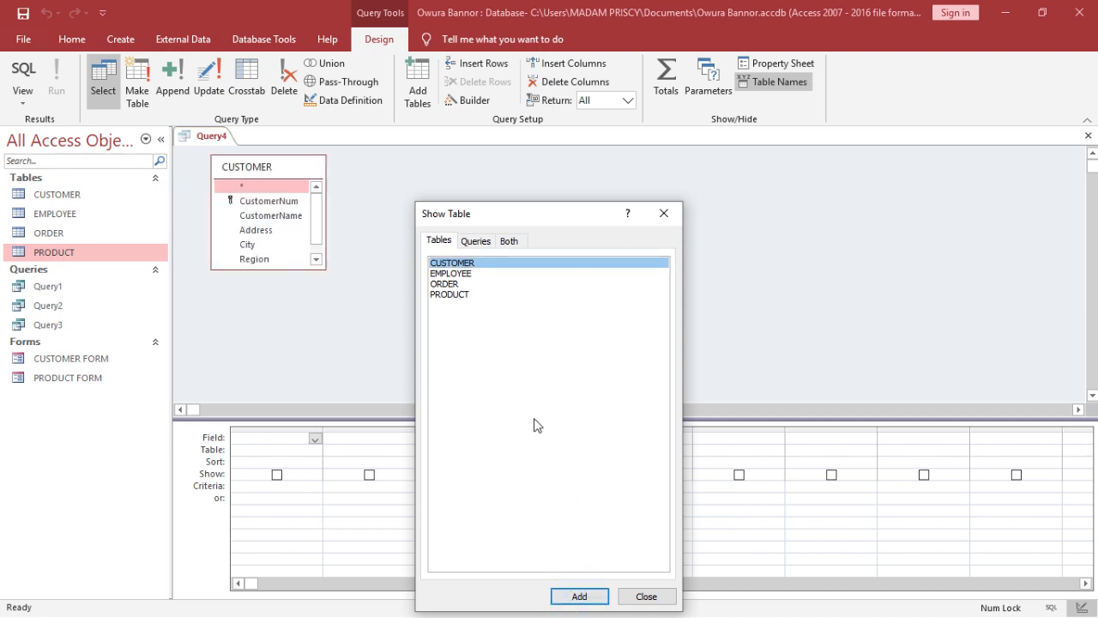
left_click(498, 284)
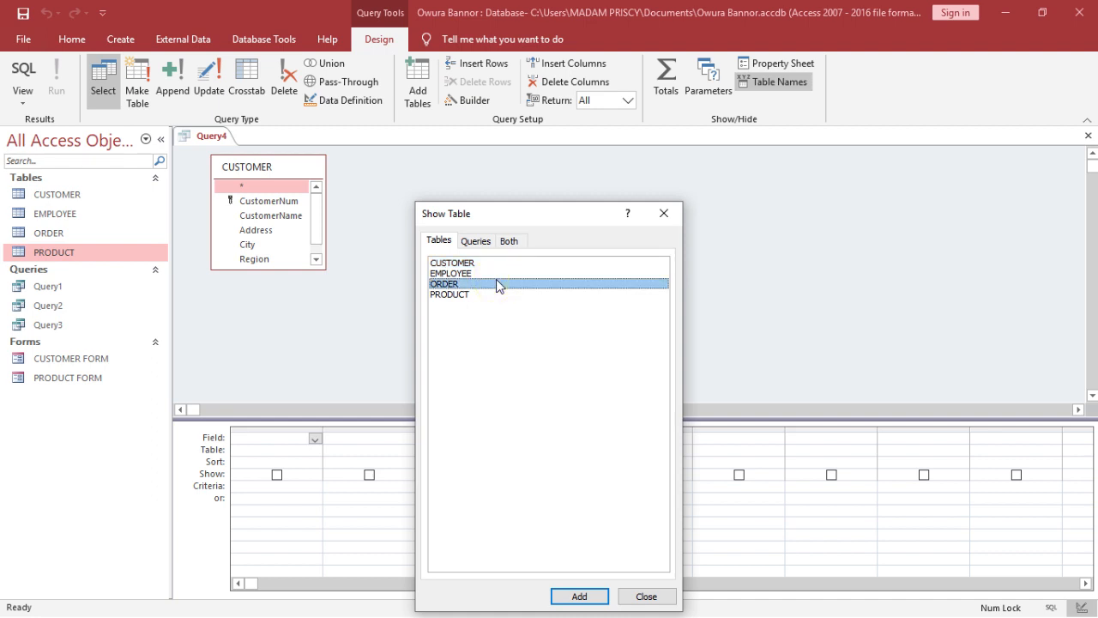
left_click(563, 597)
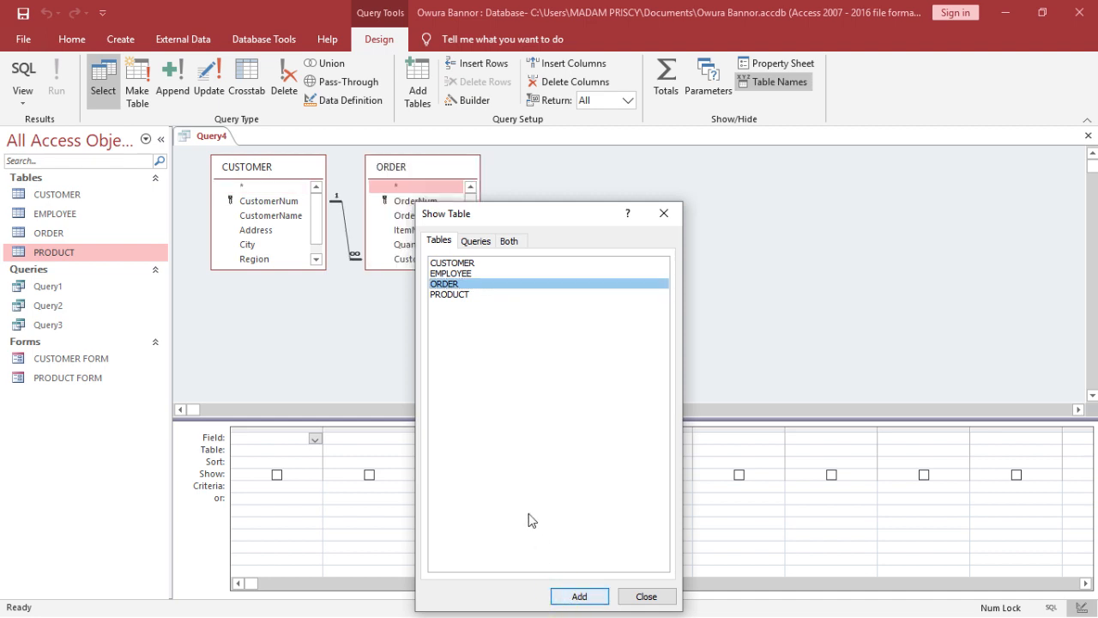
left_click(461, 295)
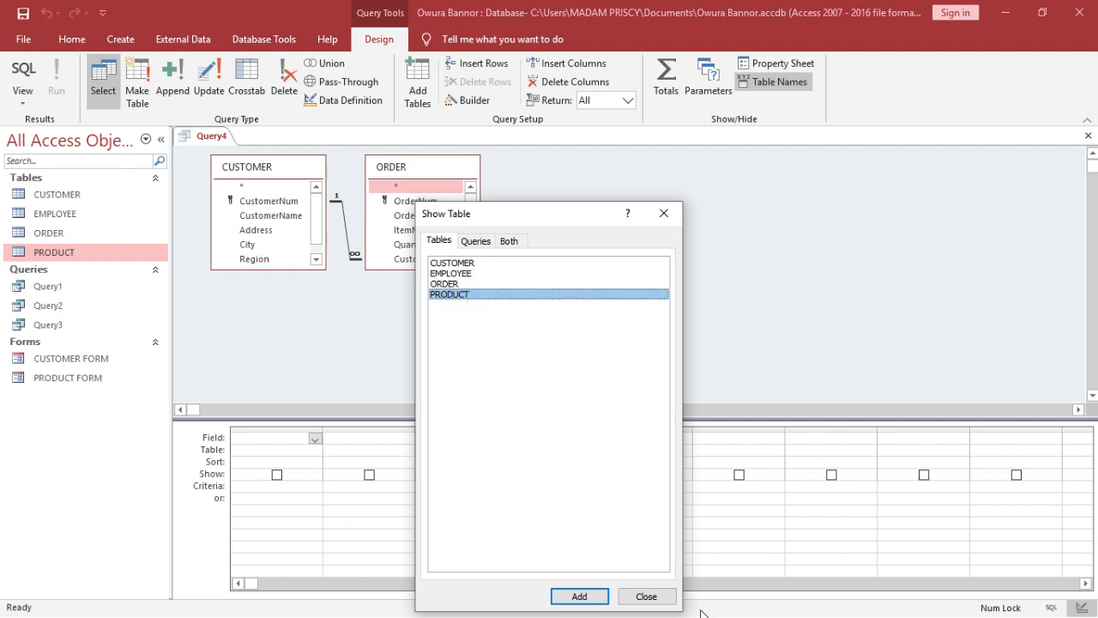
left_click(569, 598)
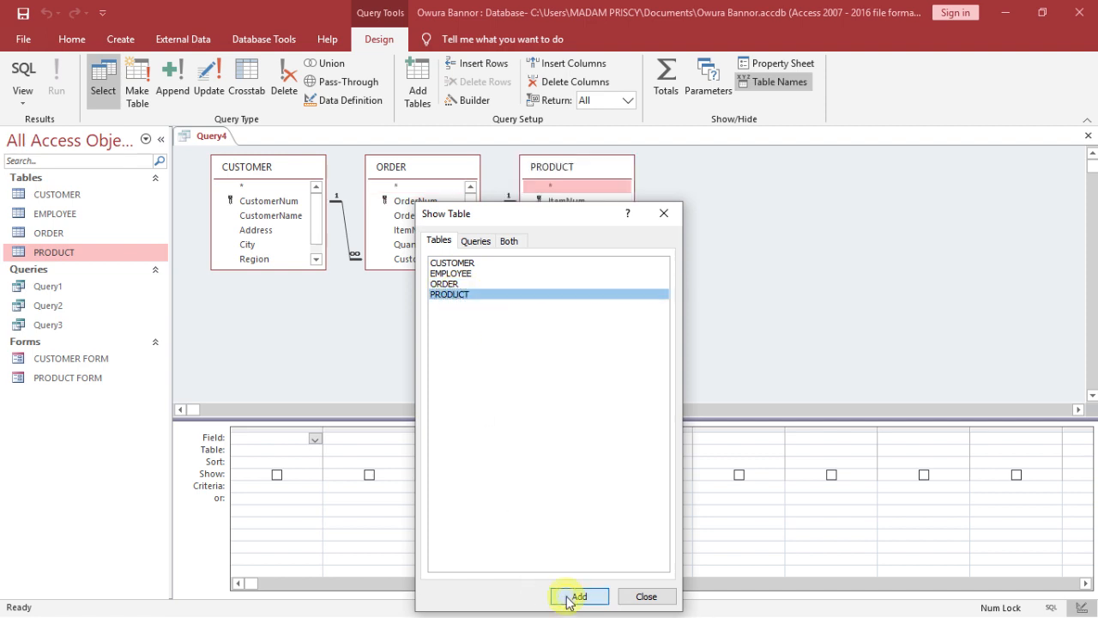
left_click(644, 596)
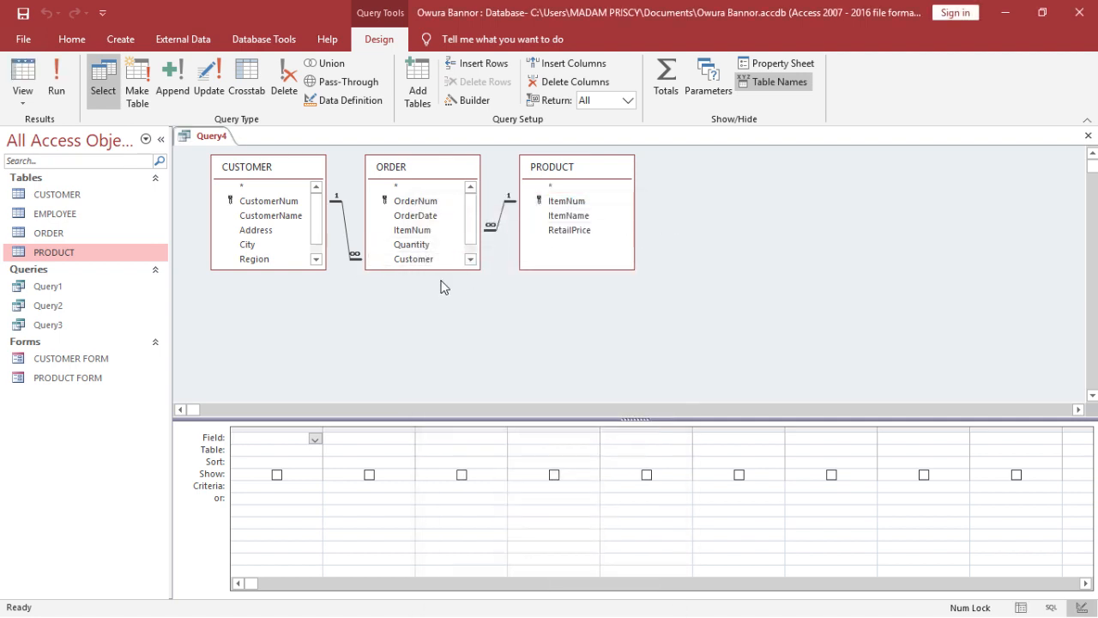
- Enlarge the ORDER and CUSTOMER field lists downward so that all their fields are shown
left_click(433, 268)
left_click_drag(433, 268, 430, 290)
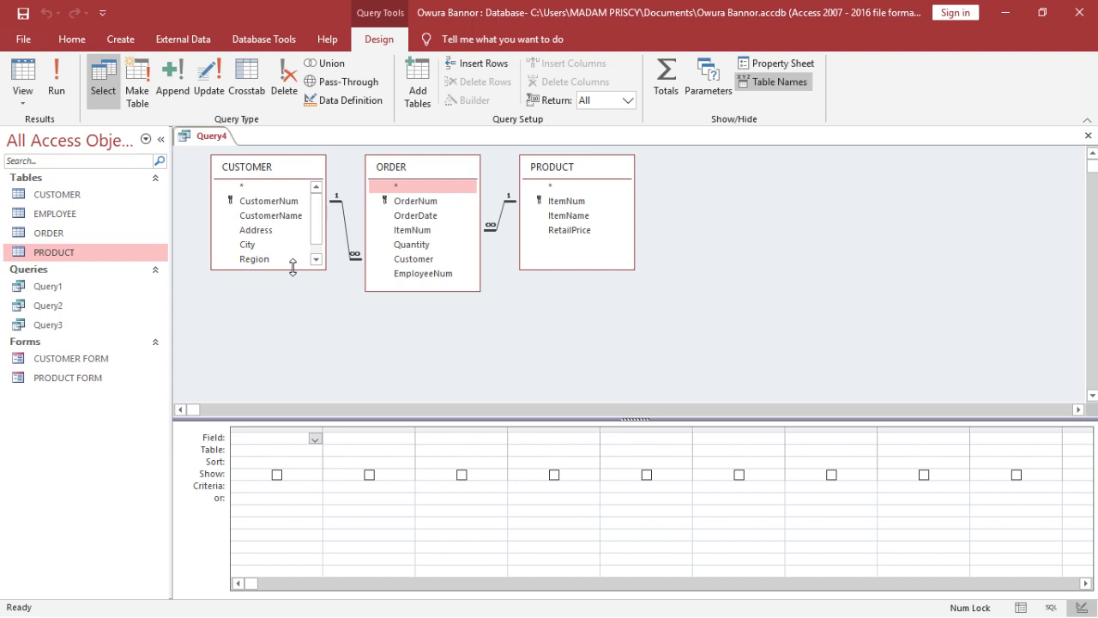
left_click_drag(293, 267, 318, 331)
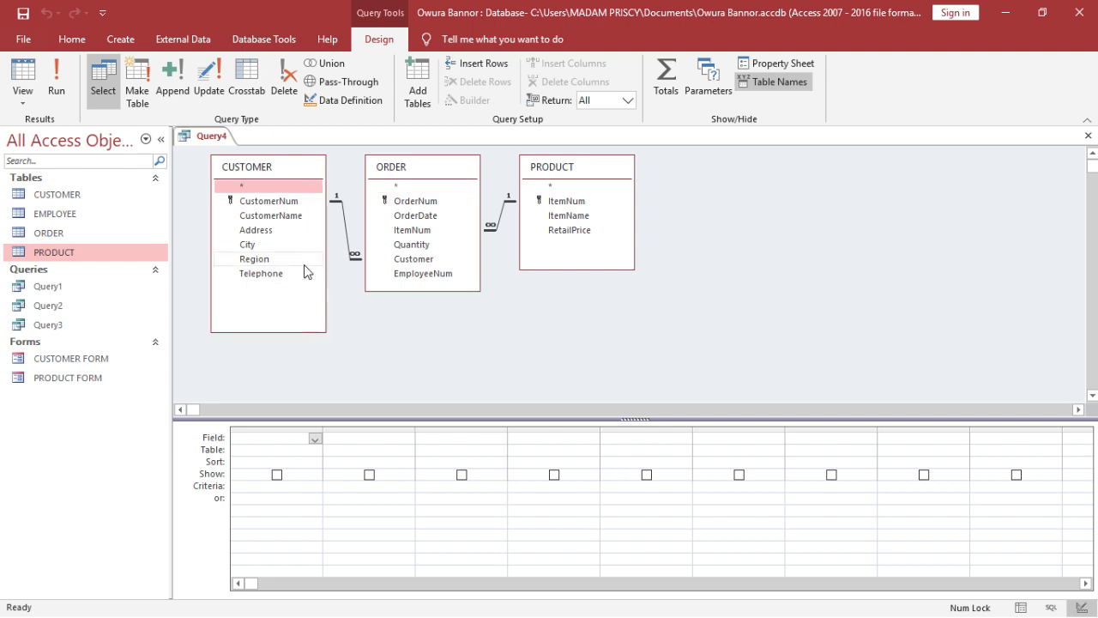
- Add CustomerNum and CustomerName from CUSTOMER to the query grid, deleting the duplicate CustomerName column
double_click(296, 203)
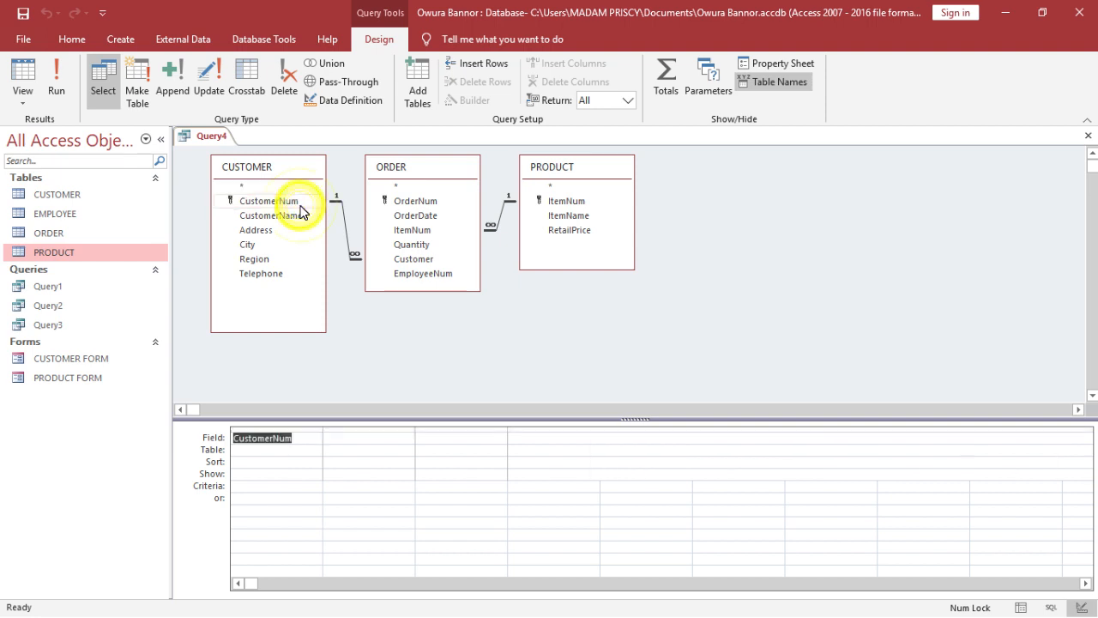
double_click(300, 222)
double_click(300, 221)
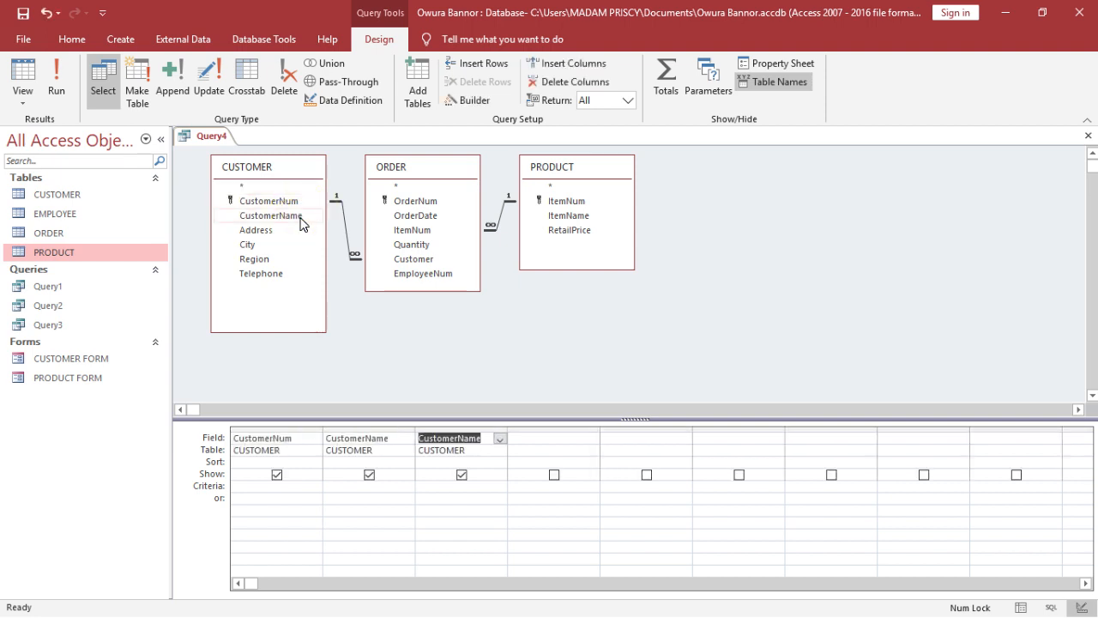
left_click(486, 427)
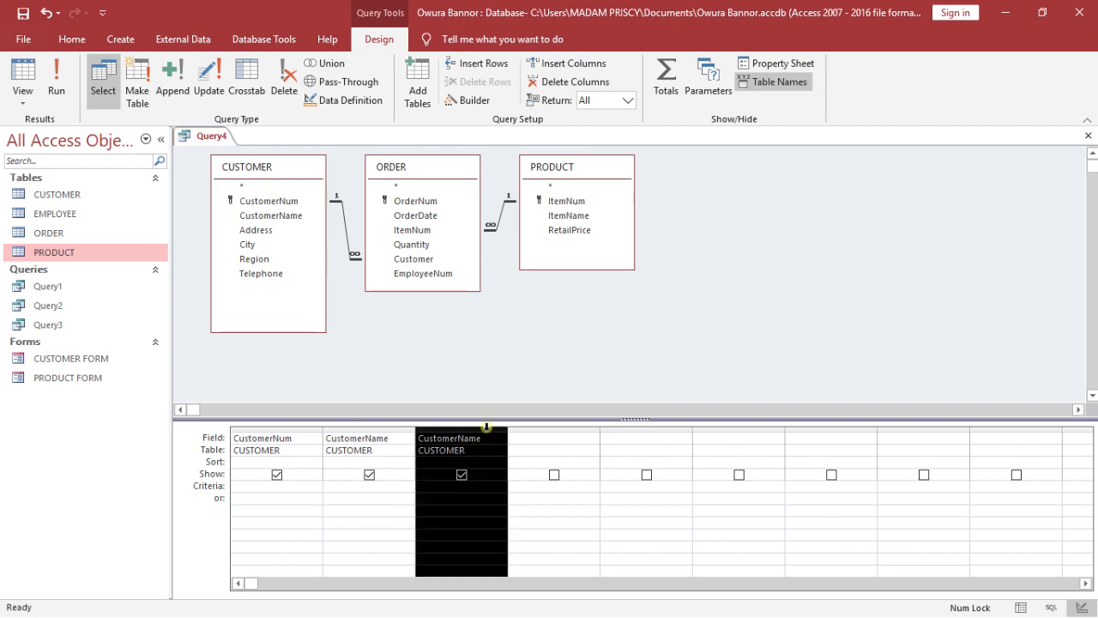
key("Delete")
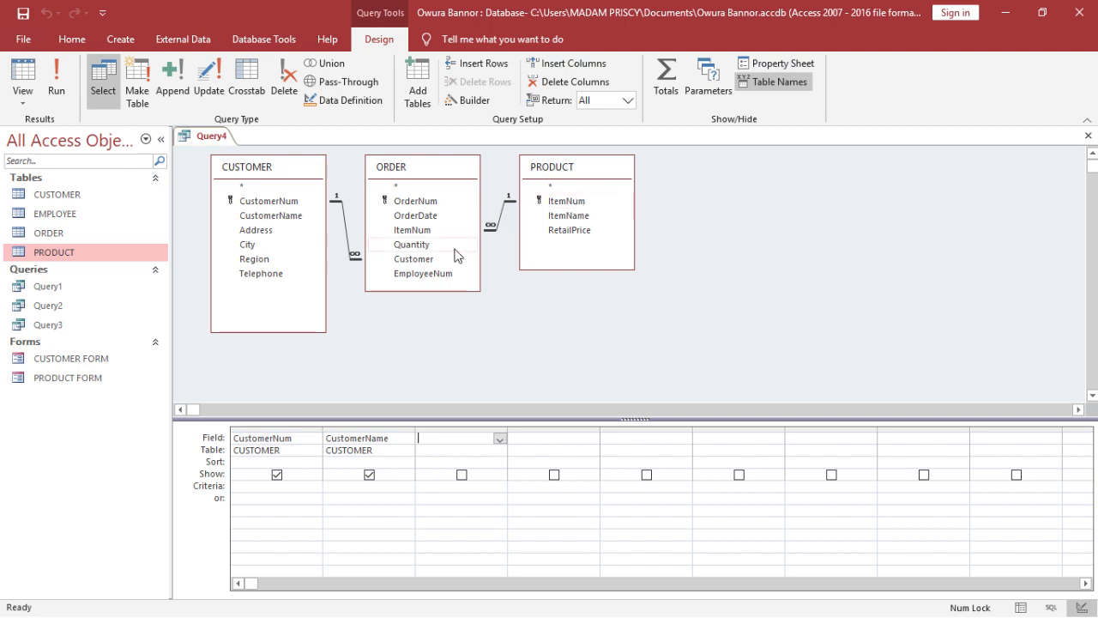
- Add ItemNum from the ORDER table to the query grid and delete its duplicate column
double_click(425, 230)
double_click(429, 232)
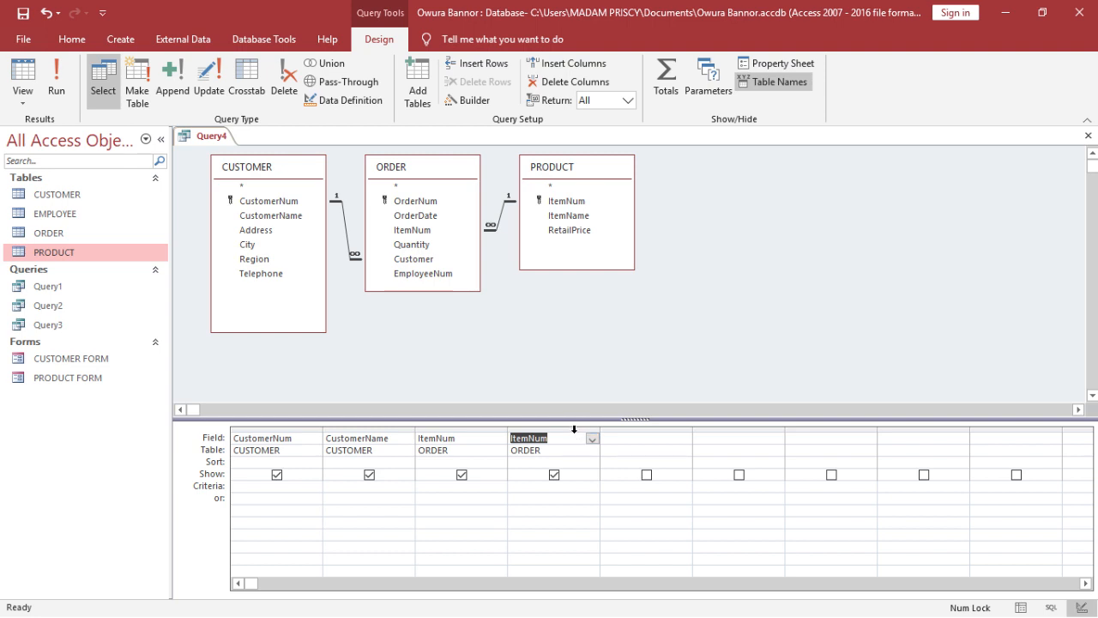
left_click(574, 429)
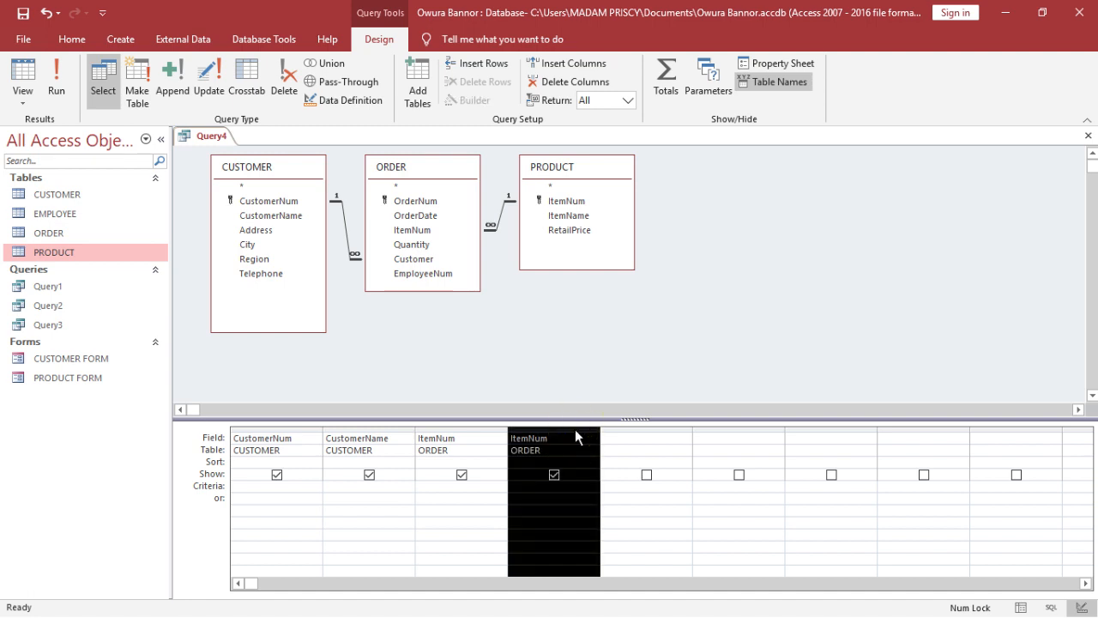
key("Delete")
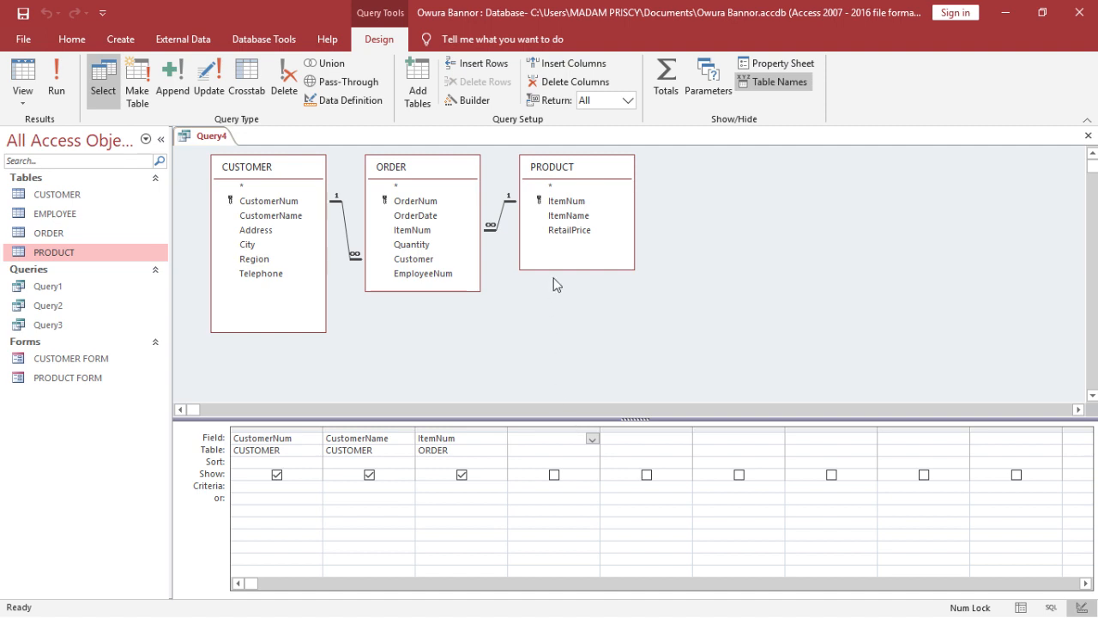
- Add RetailPrice from PRODUCT and Quantity from ORDER, then check the query in Datasheet view and return to Design view
left_click(572, 232)
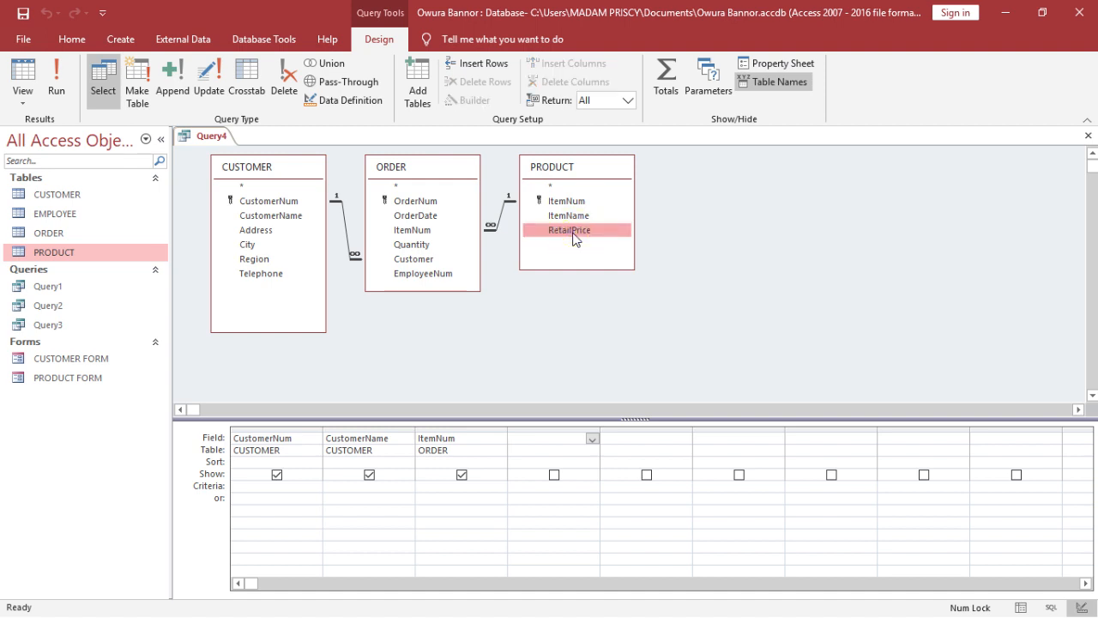
double_click(573, 233)
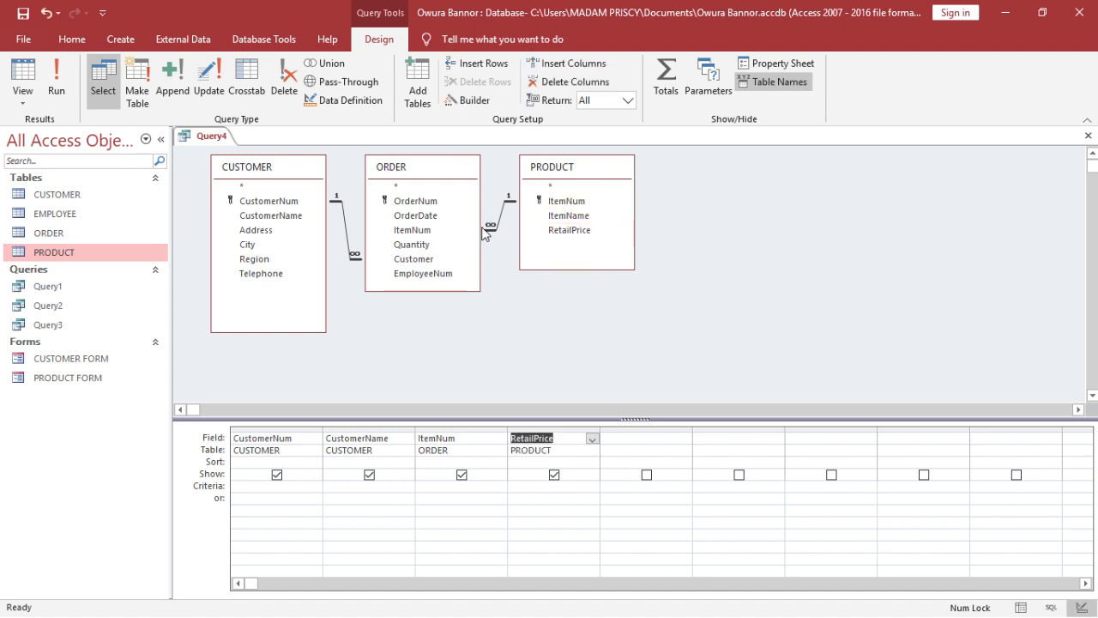
double_click(441, 246)
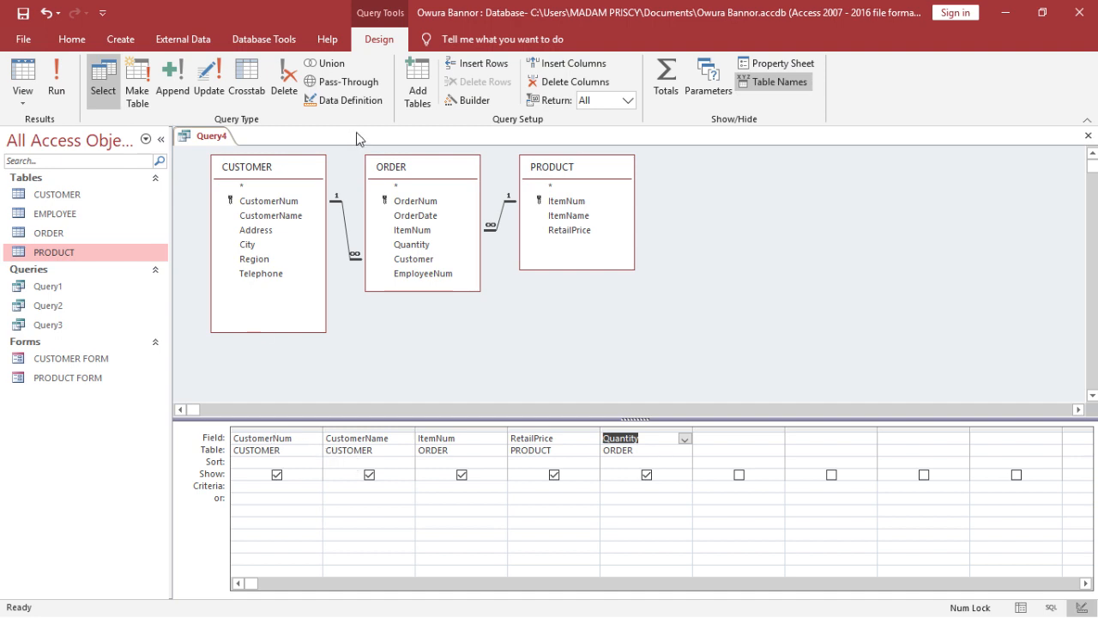
left_click(36, 101)
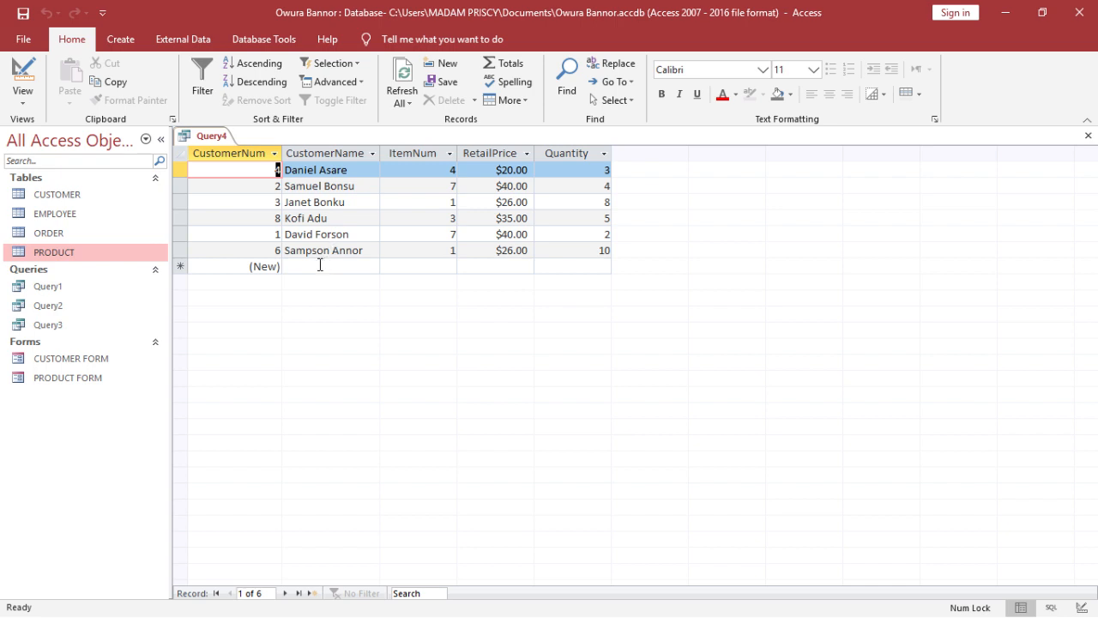
left_click(34, 89)
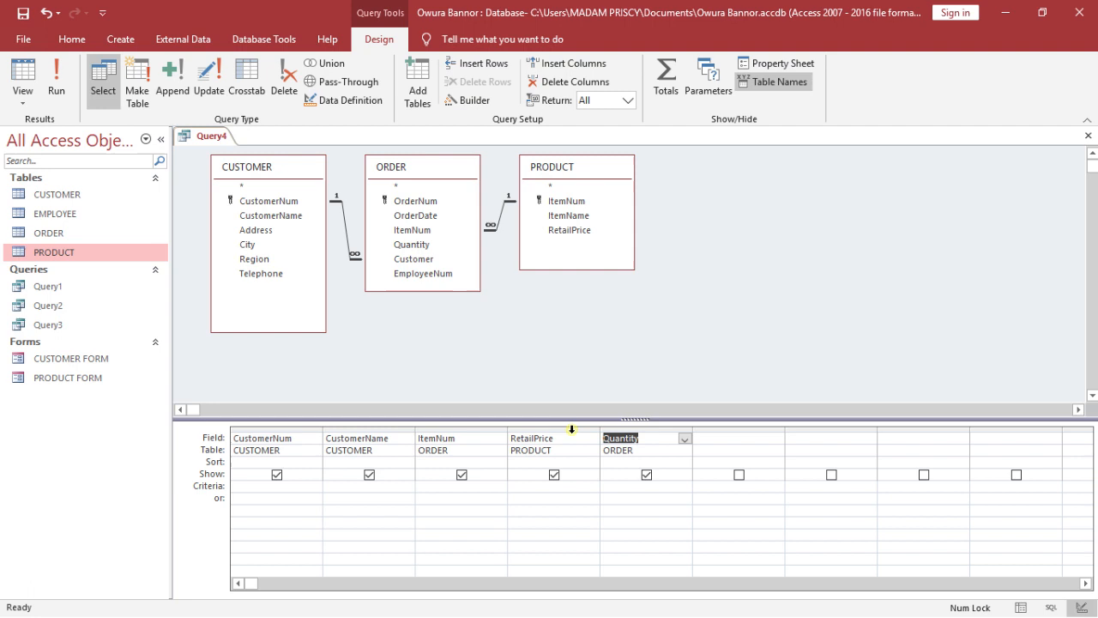
- Move the RetailPrice column after the Quantity column in the query grid
left_click(571, 429)
left_click(613, 359)
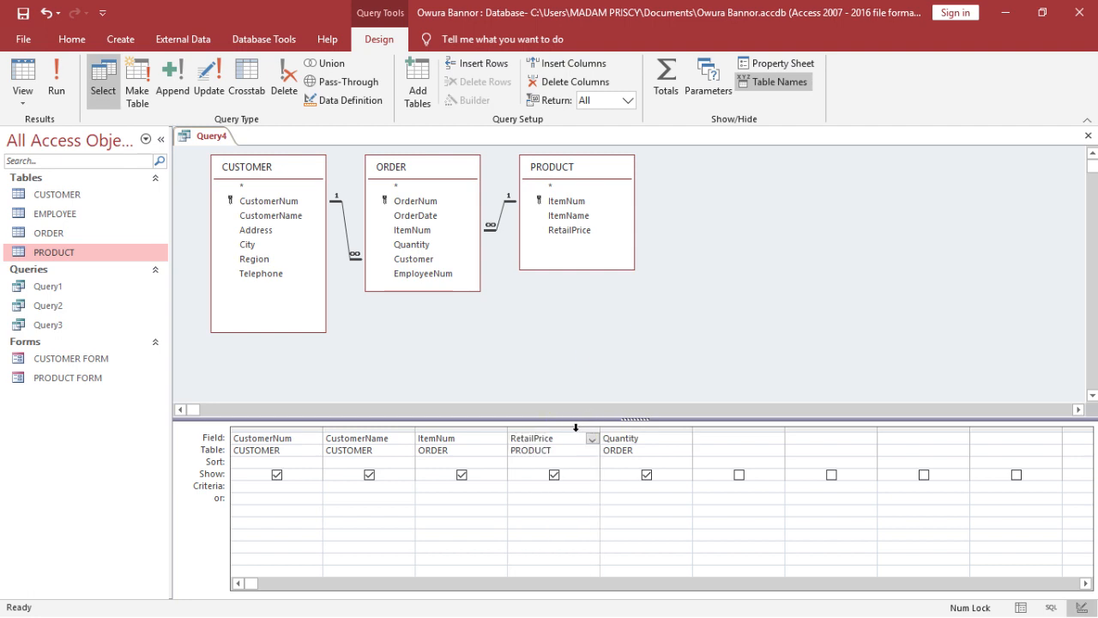
left_click(575, 427)
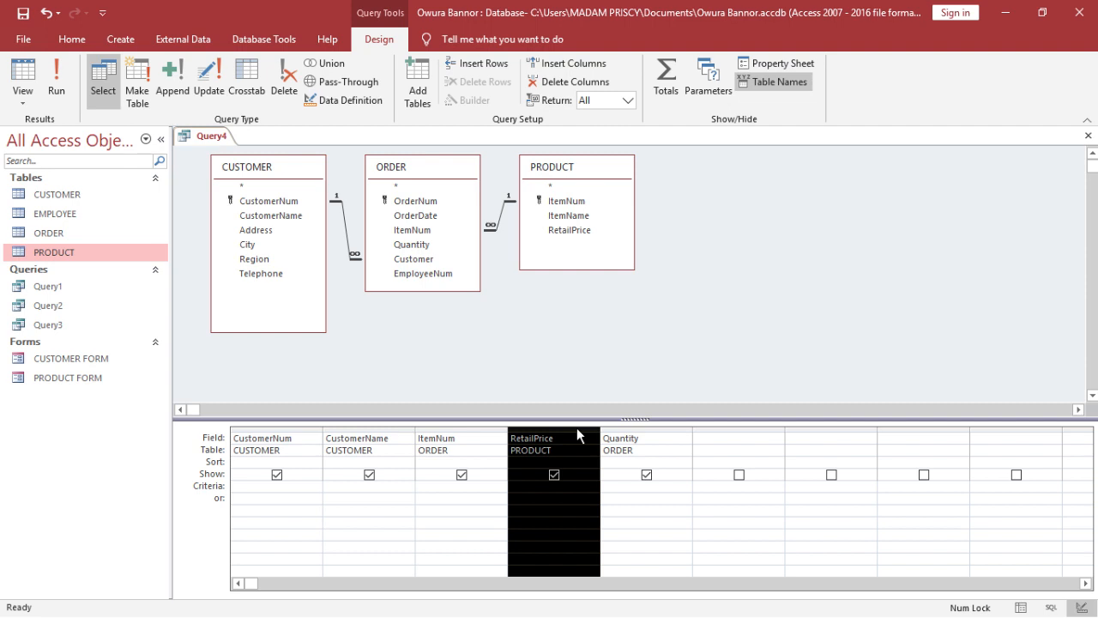
left_click_drag(578, 436, 698, 430)
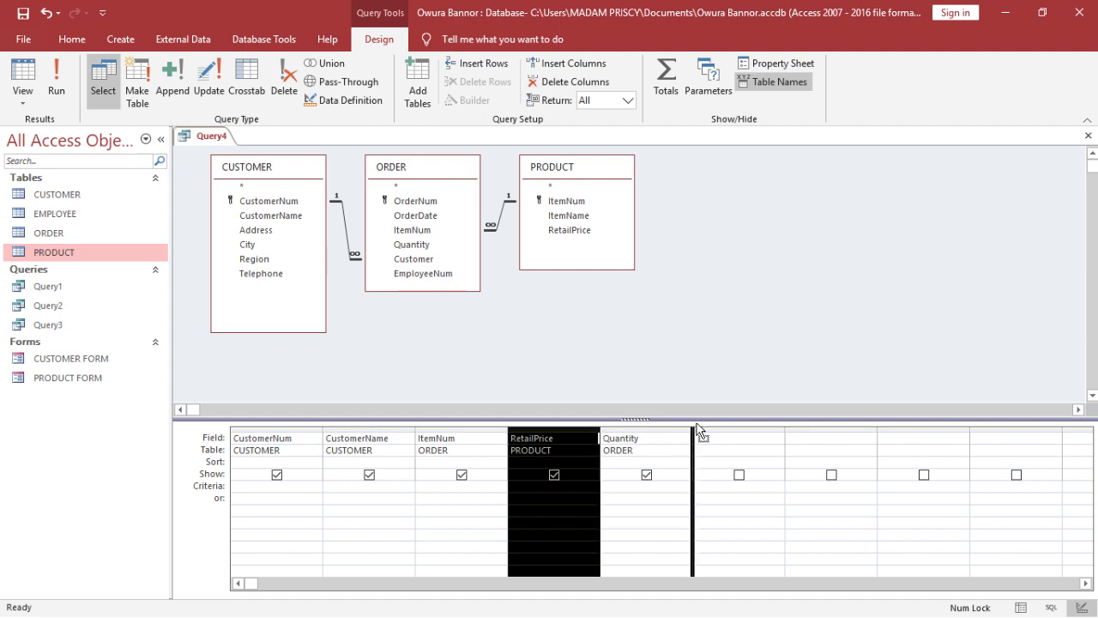
left_click_drag(697, 427, 695, 421)
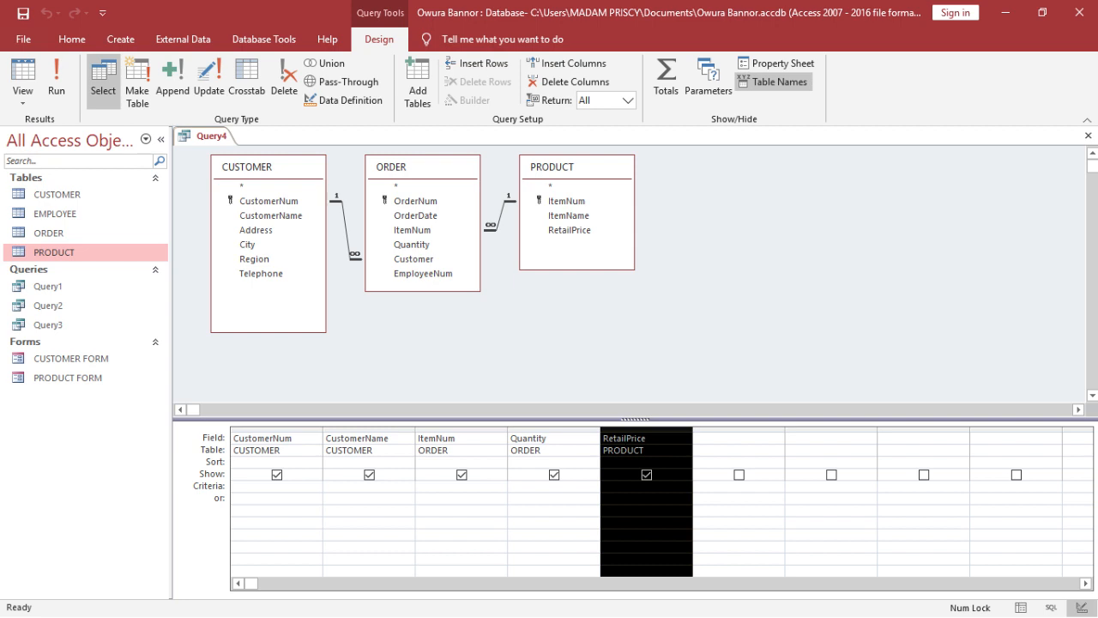
- Add the calculated field Total: quantity*retailprice after RetailPrice and widen its column to show the whole expression
left_click(709, 438)
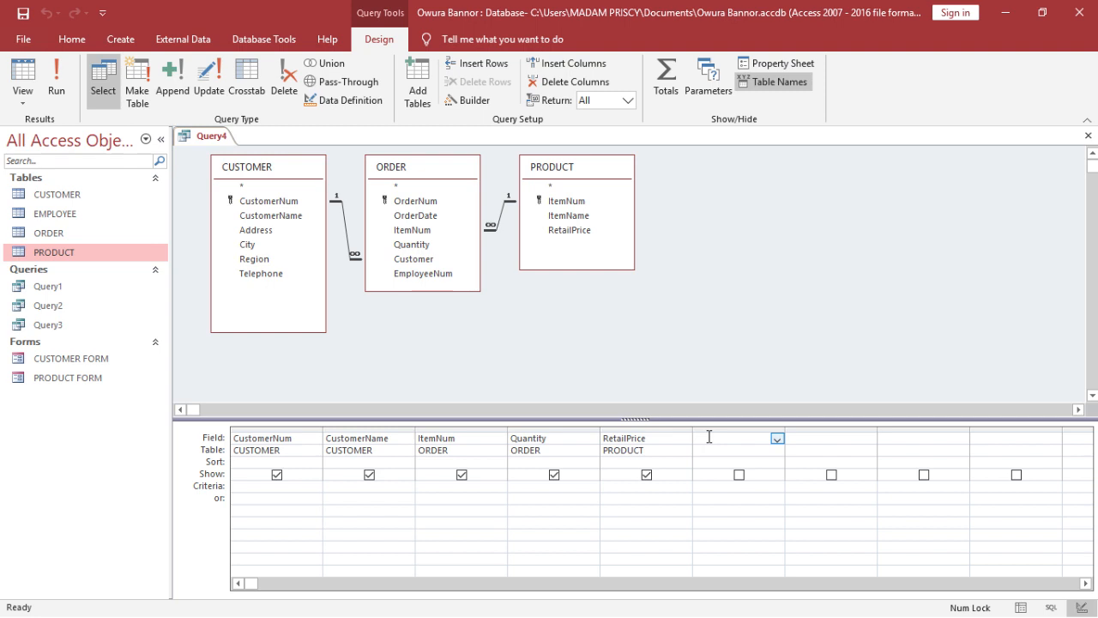
type("Total")
type(": quantity")
type("*")
type("R")
key("BackSpace")
type("retailprice")
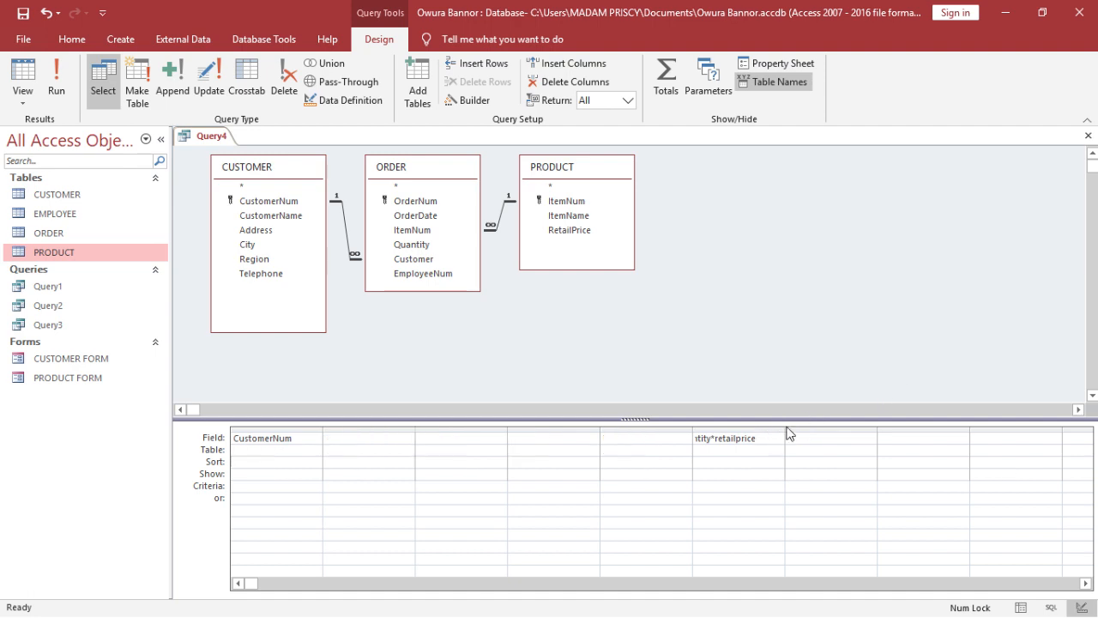
left_click_drag(783, 427, 828, 421)
left_click(729, 520)
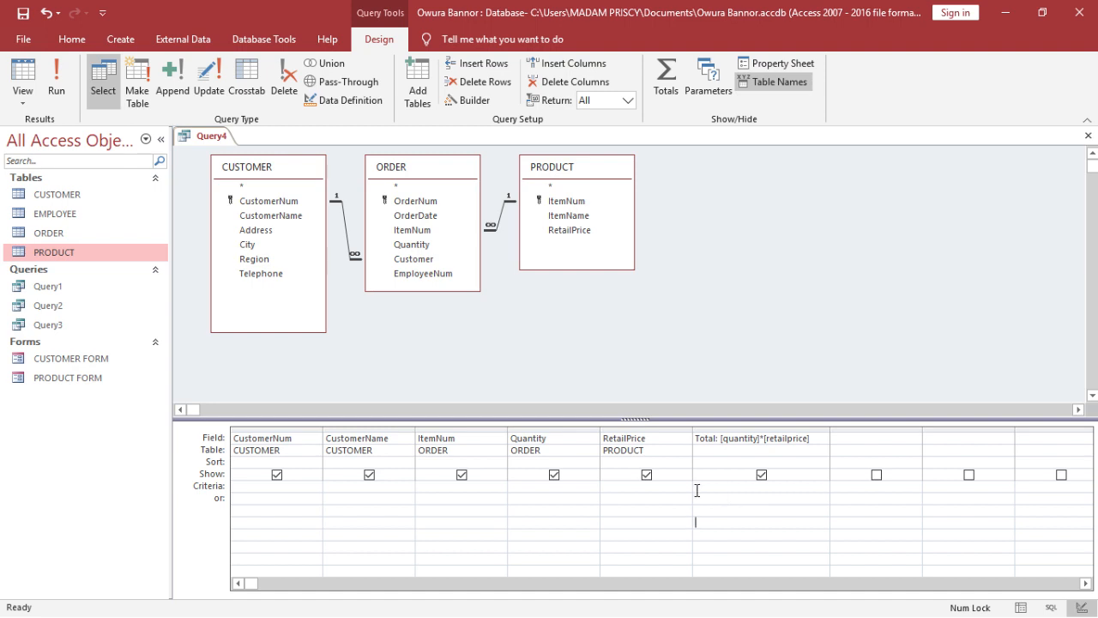
- Sort the query by CustomerName in ascending order and run it
left_click(408, 464)
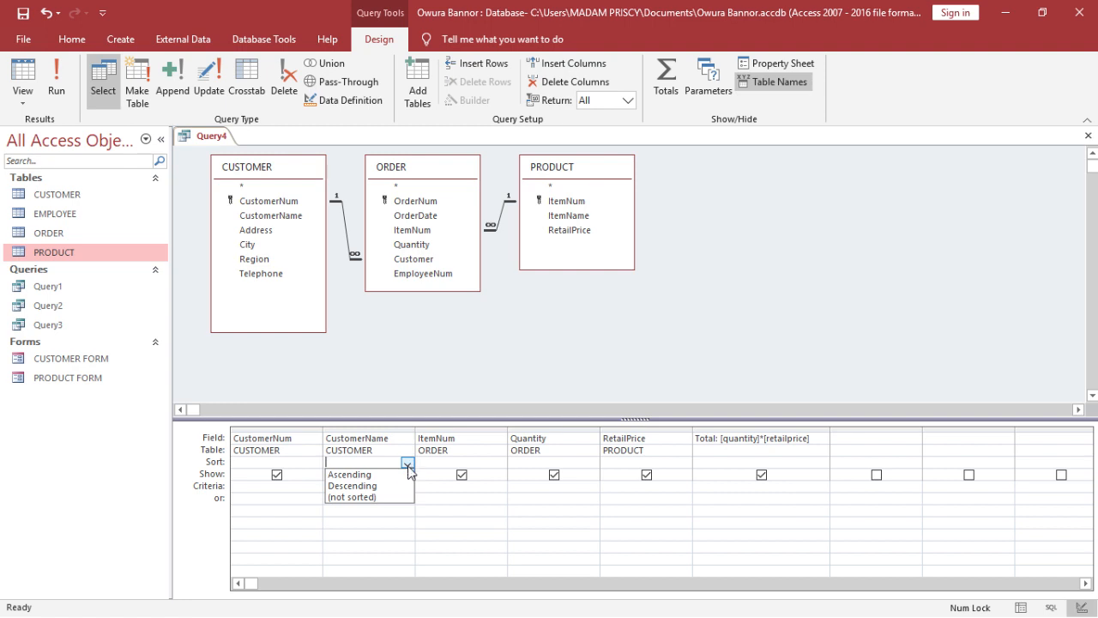
left_click(407, 473)
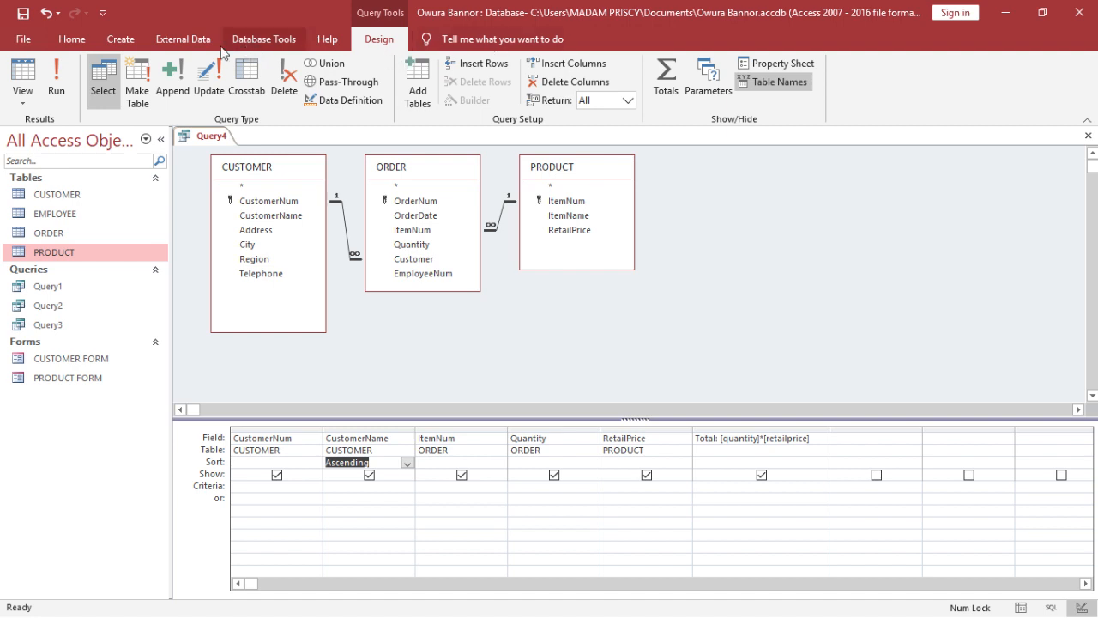
left_click(58, 41)
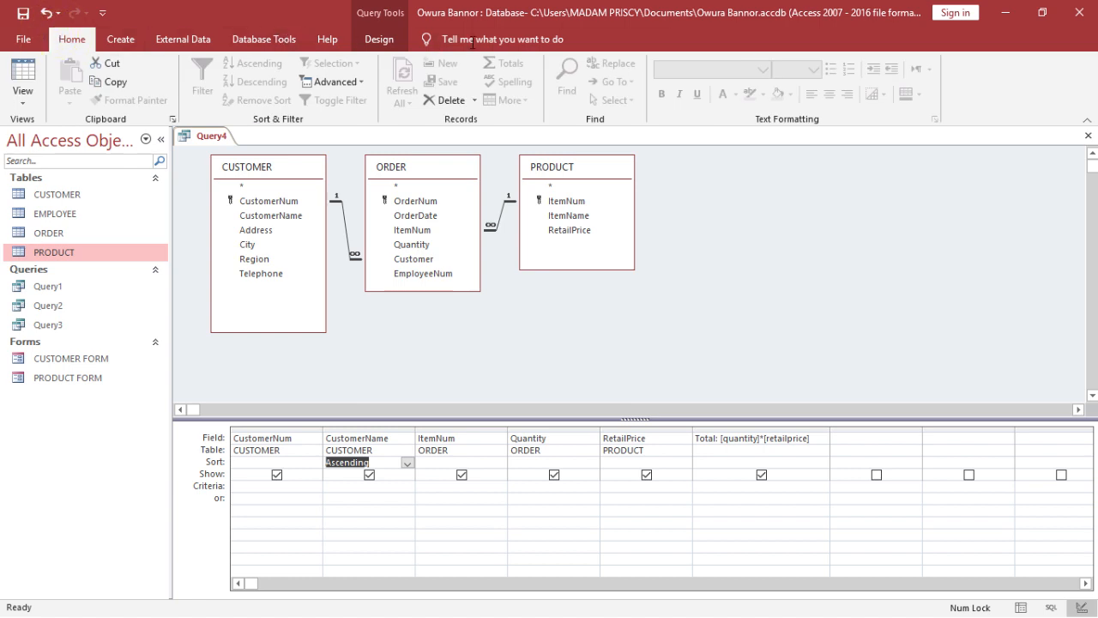
left_click(380, 40)
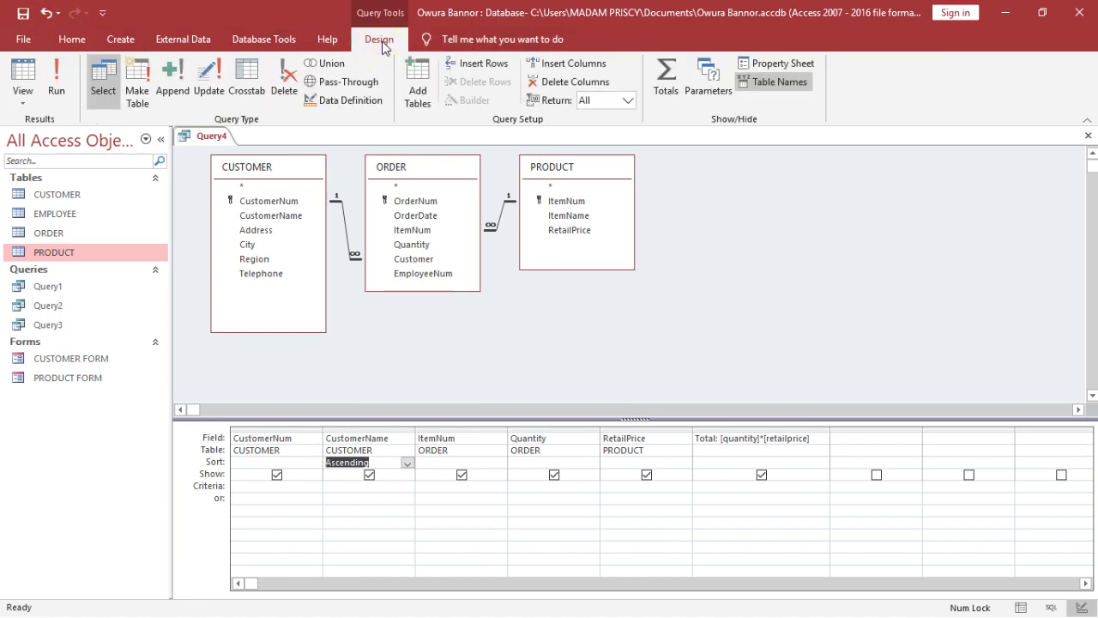
left_click(56, 82)
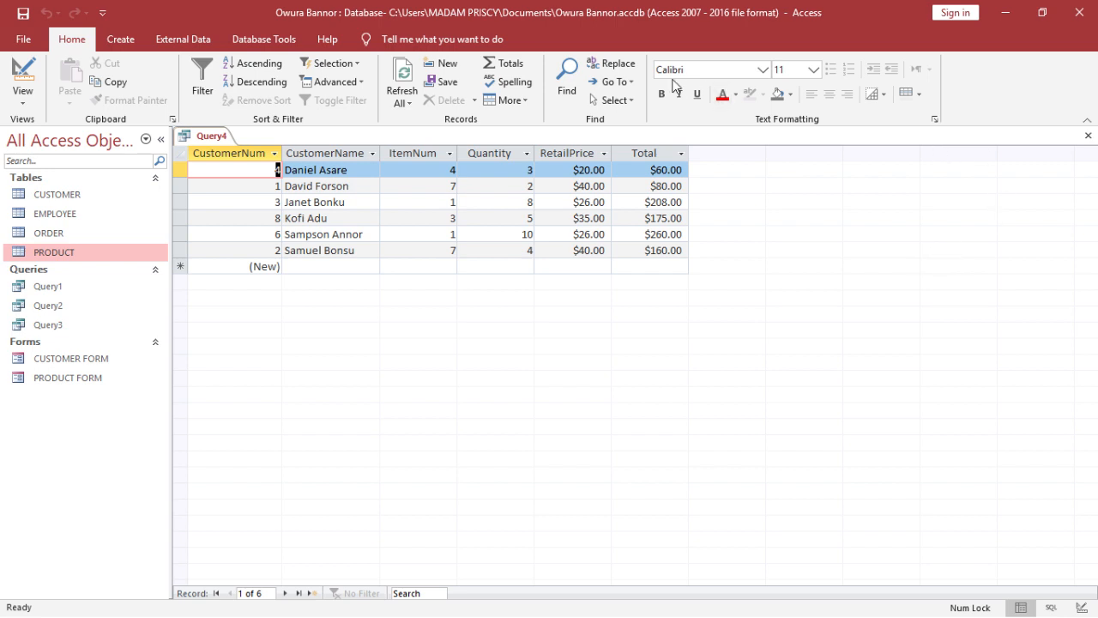
- Save the query as Query4 and close it
left_click(19, 11)
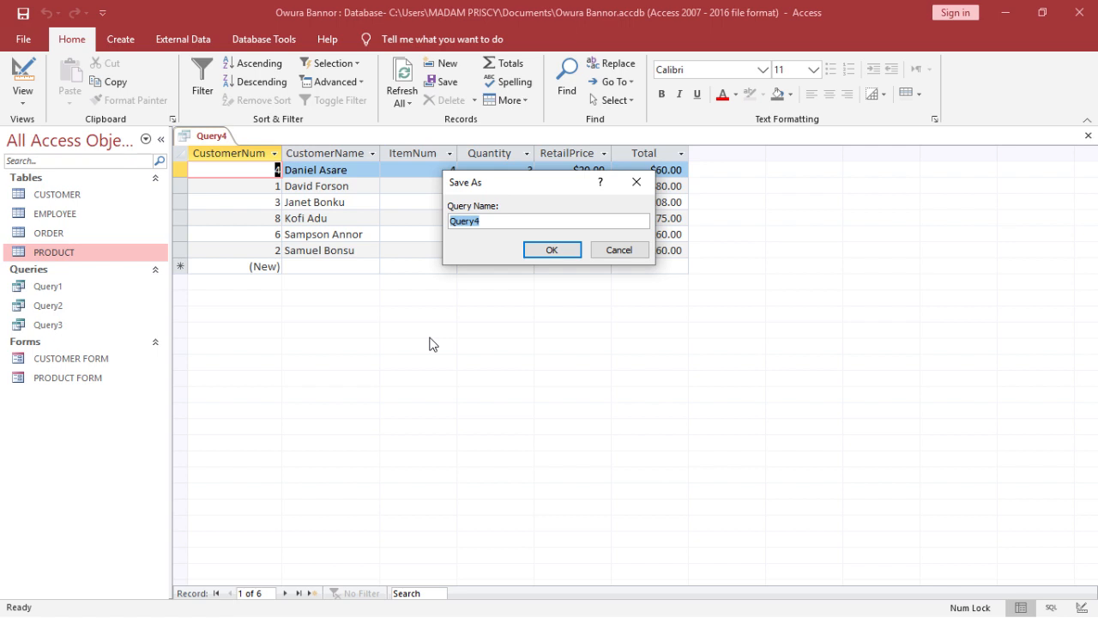
left_click(553, 249)
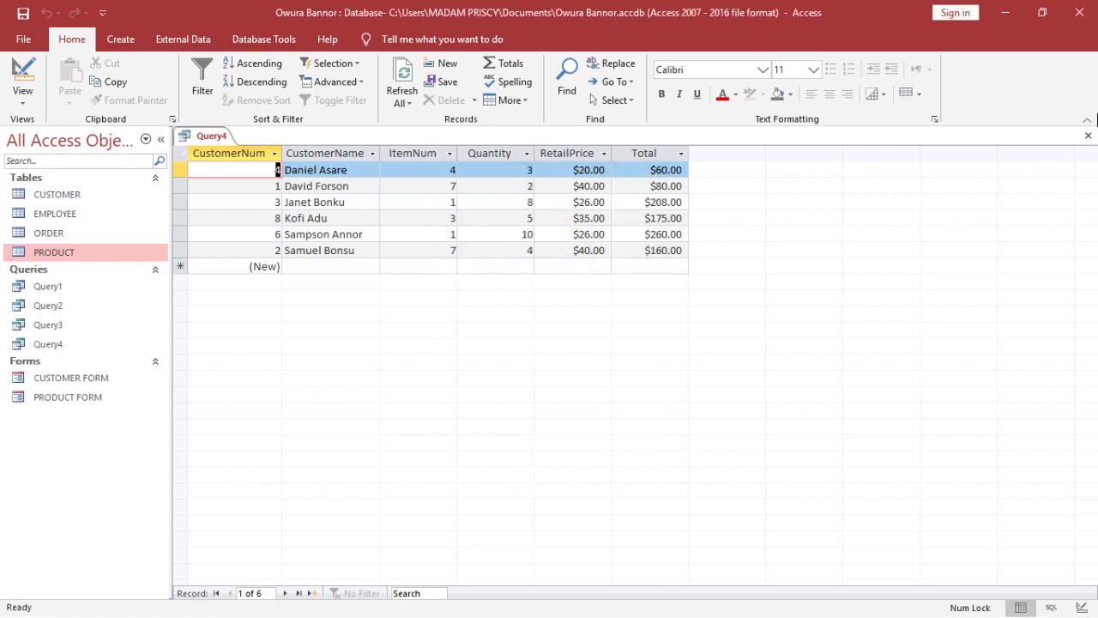
left_click(1090, 137)
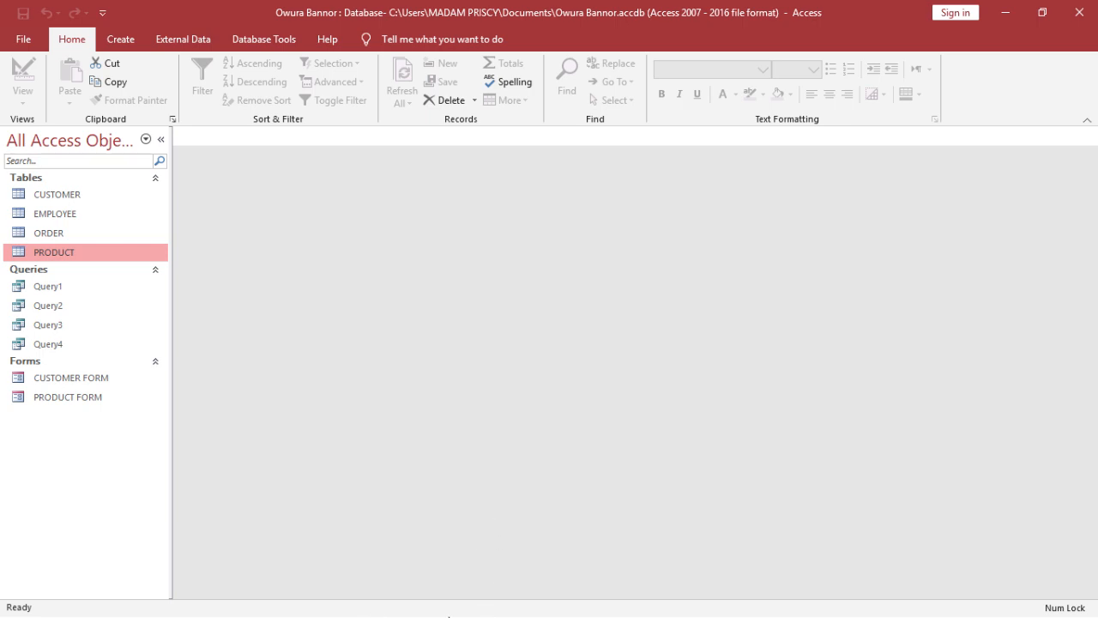
left_click(1040, 12)
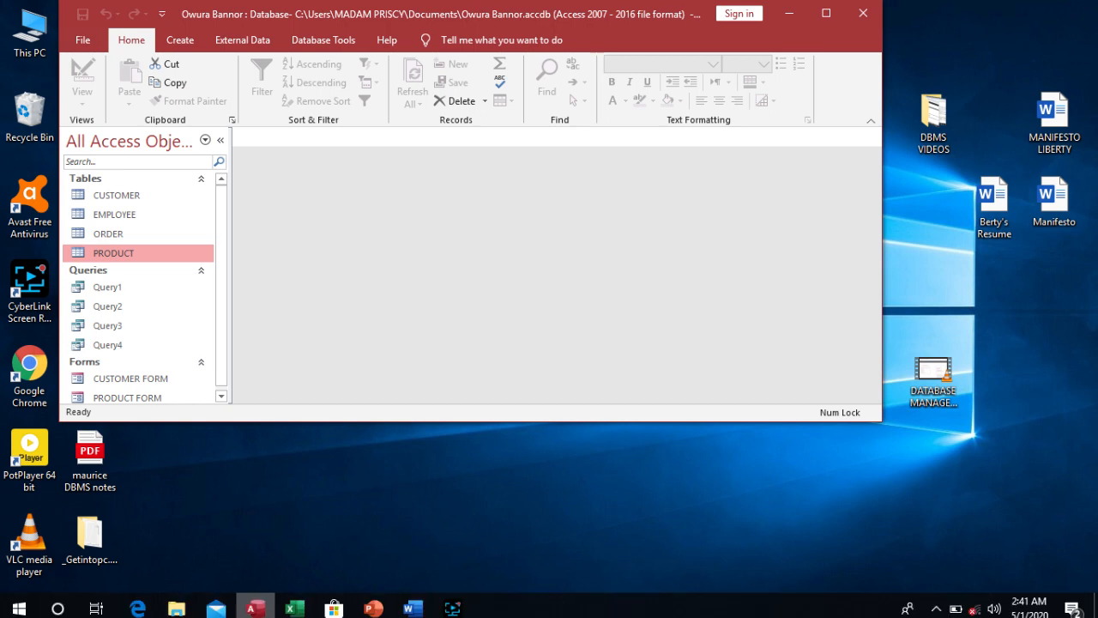
mouse_move(459, 611)
left_click(452, 519)
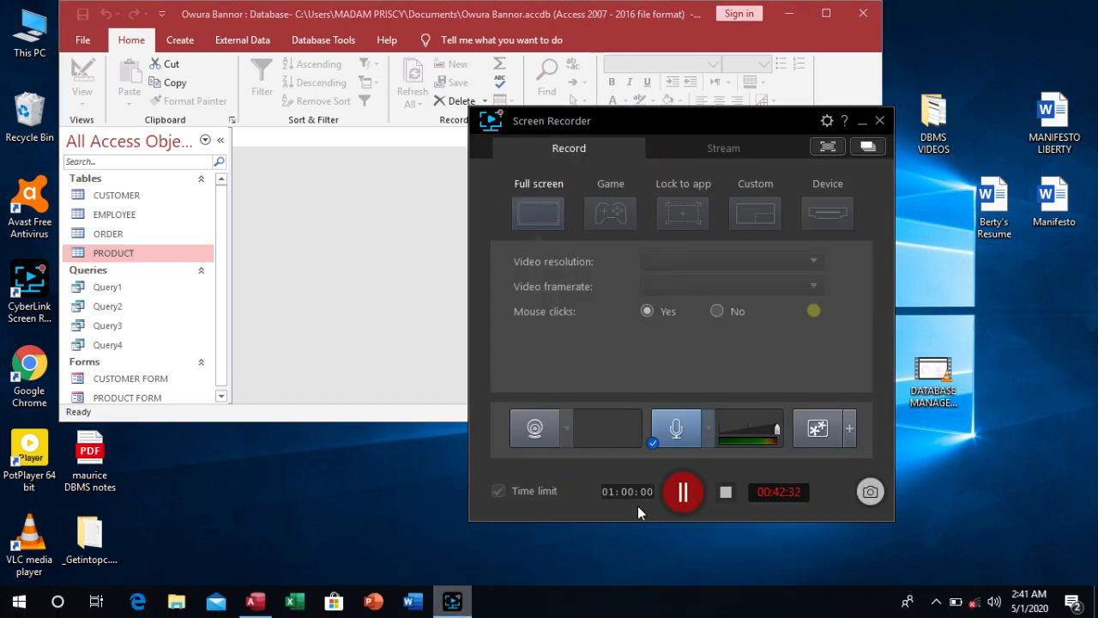